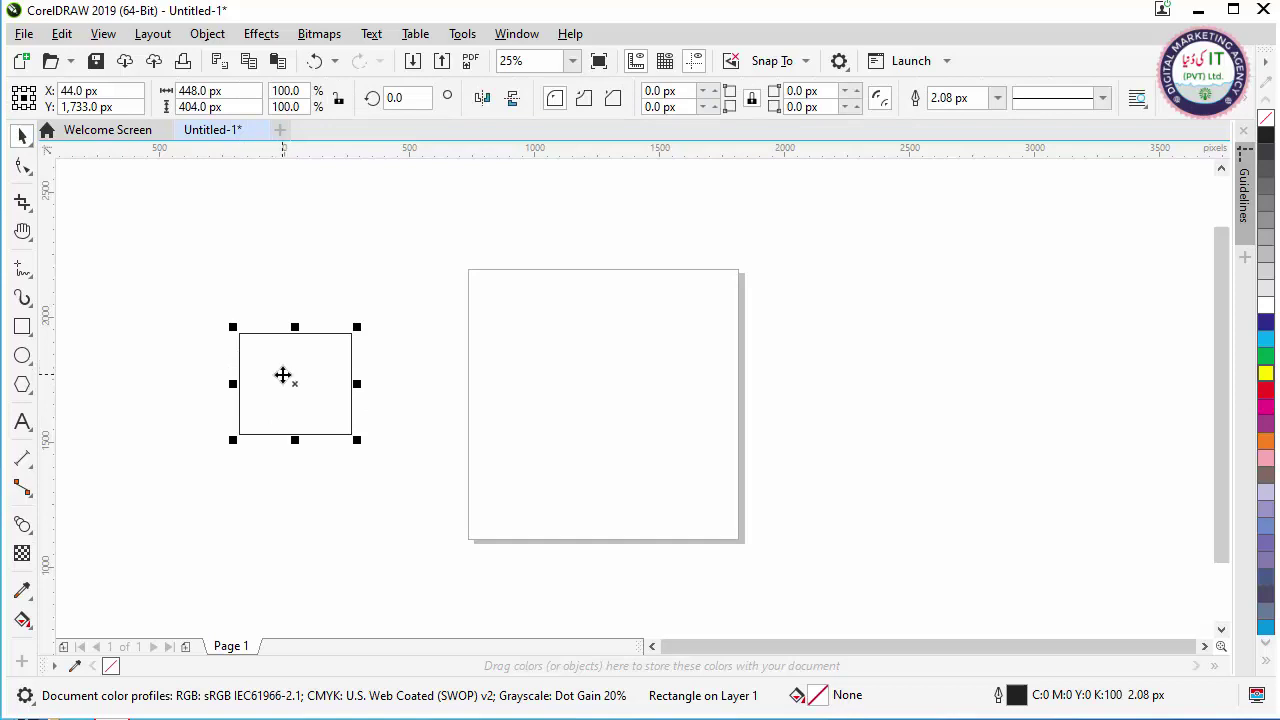
Duplicate the rectangle about 540 px to its right, filling the original red and the copy magenta
{"action": "left_click_drag", "start_coordinate": [288, 378], "coordinate": [418, 376]}
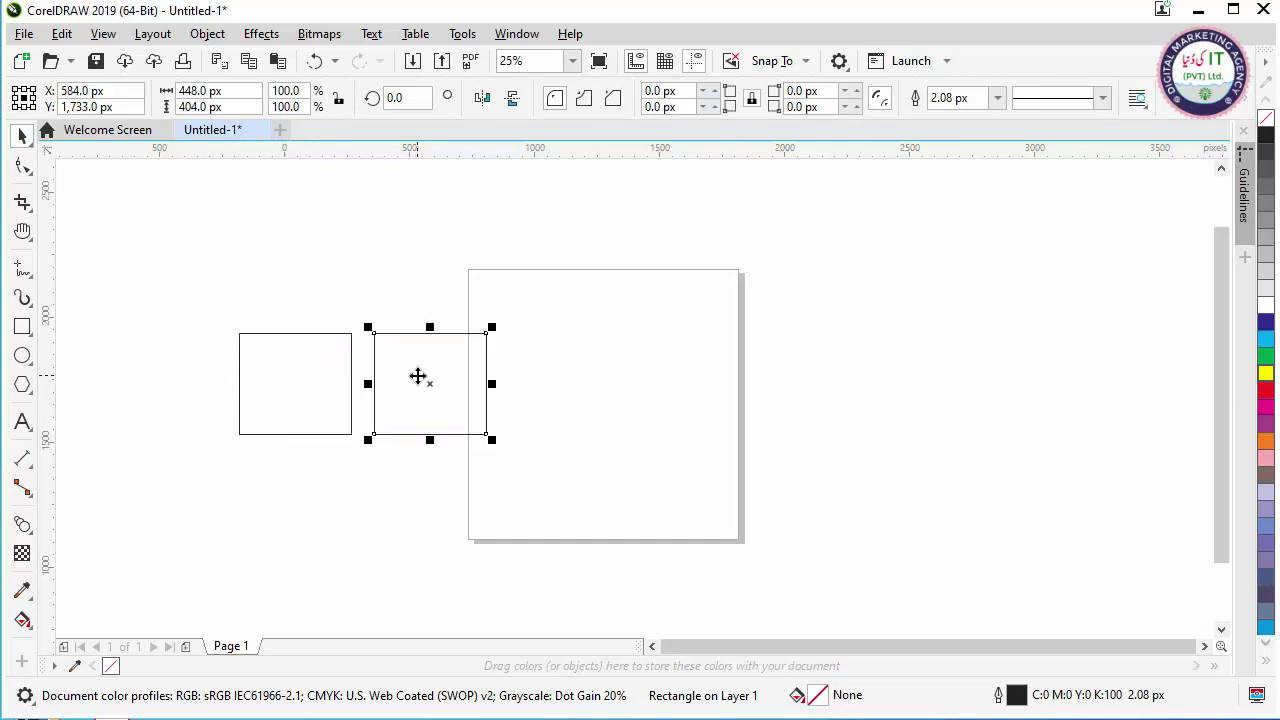
{"action": "left_click", "coordinate": [323, 400]}
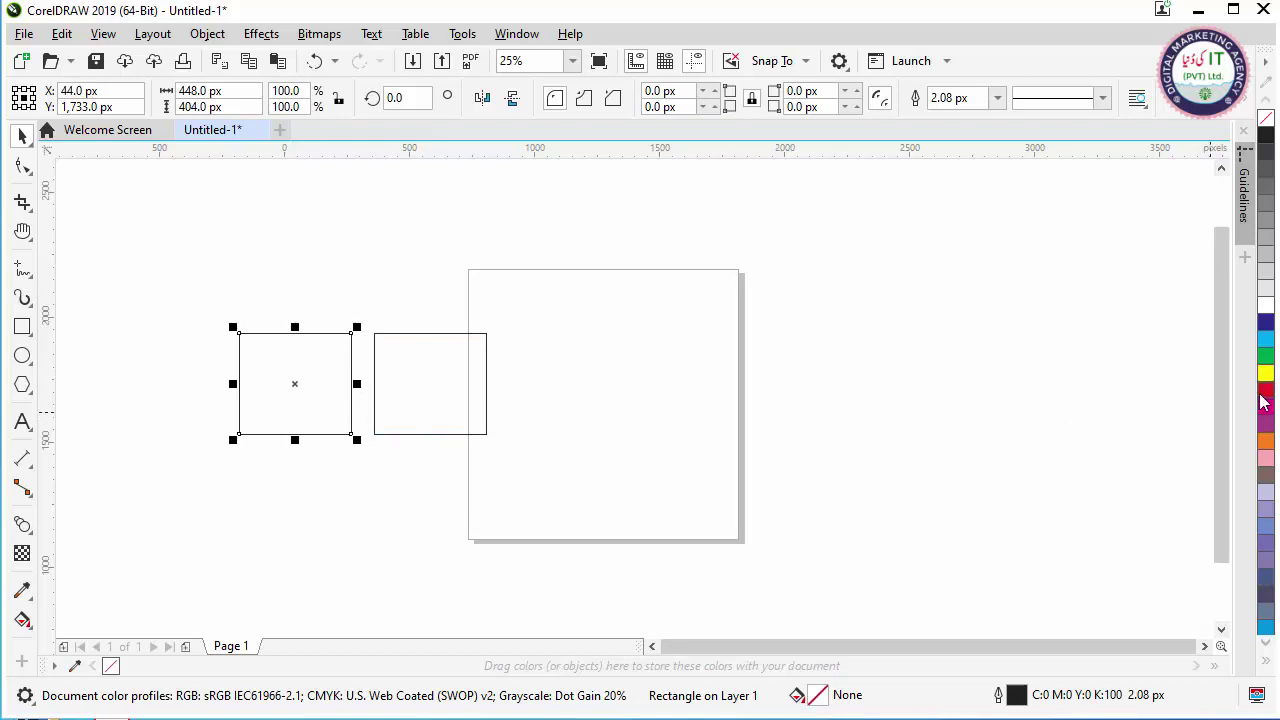
{"action": "left_click", "coordinate": [1265, 390]}
{"action": "left_click", "coordinate": [409, 378]}
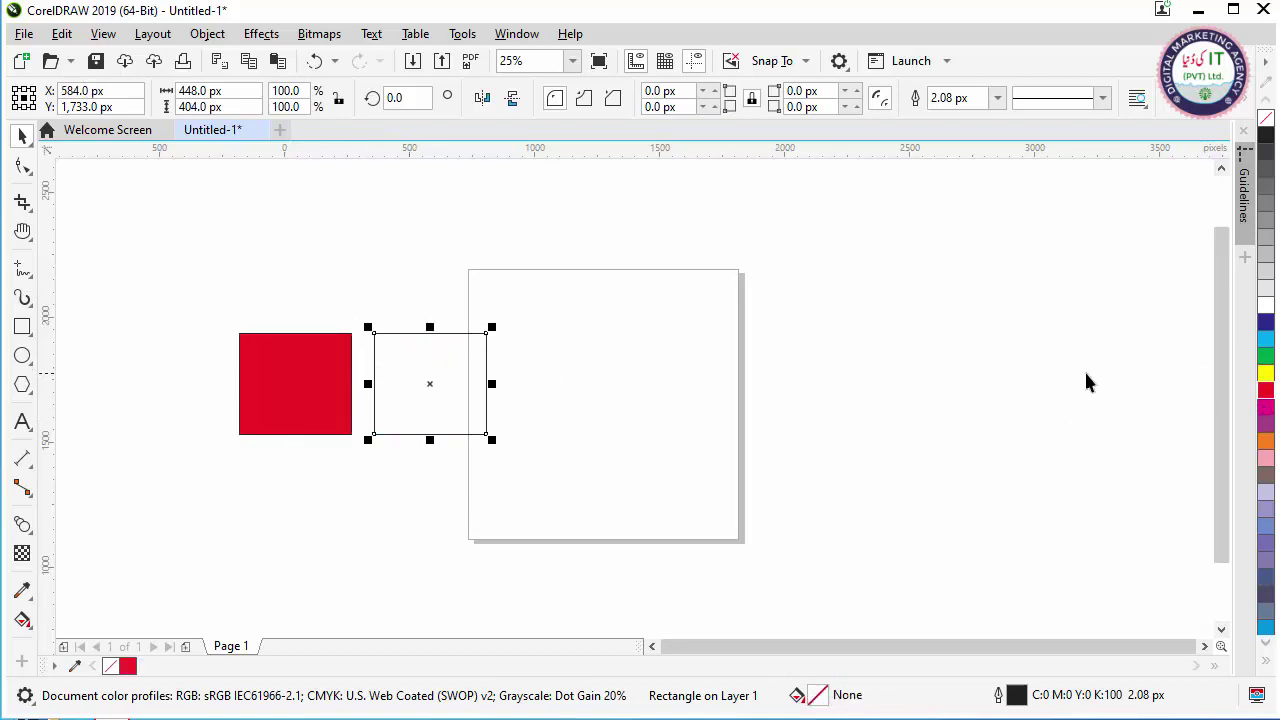
{"action": "left_click", "coordinate": [1266, 407]}
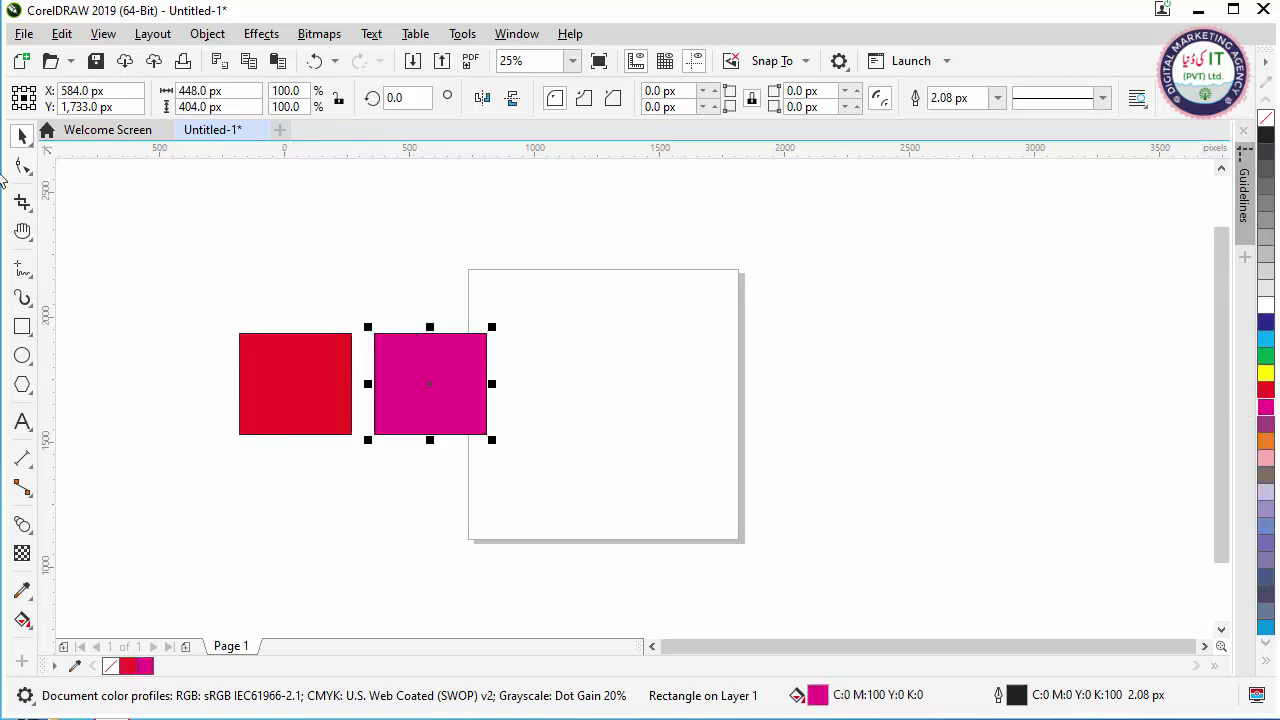
{"action": "left_click", "coordinate": [108, 308]}
Blend the red rectangle into the magenta rectangle with the Blend tool
{"action": "left_click", "coordinate": [22, 524]}
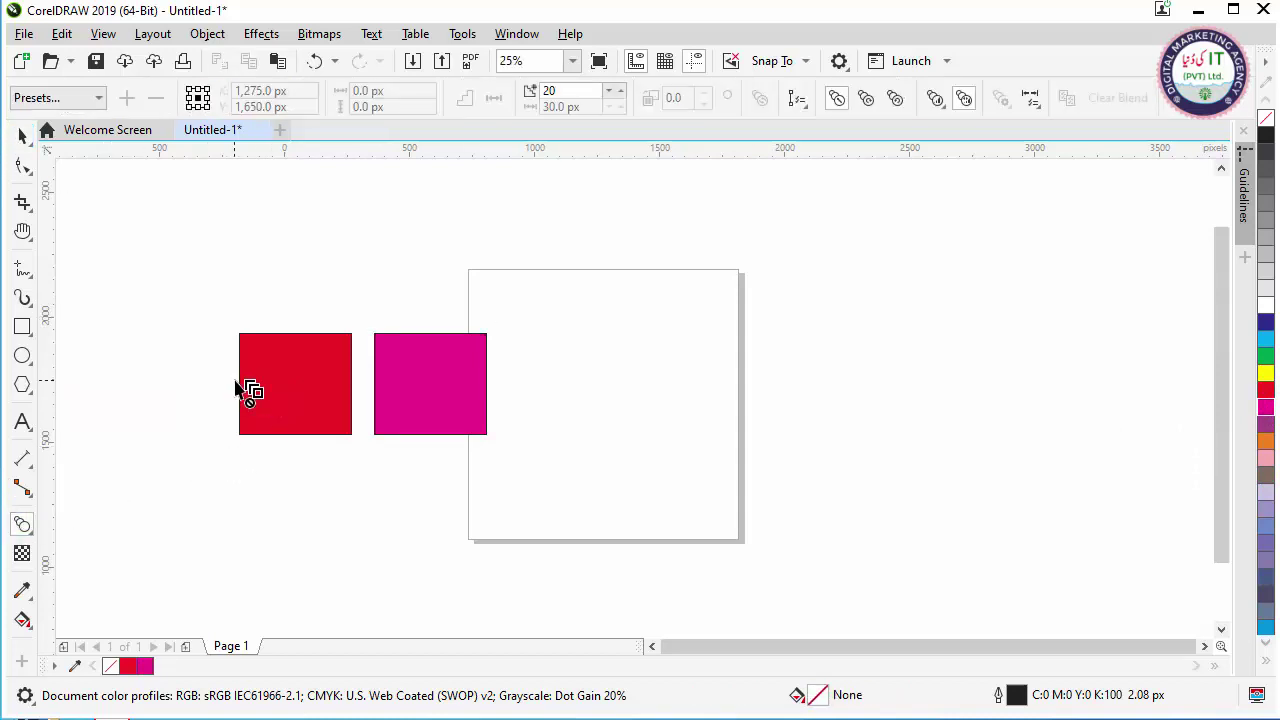
{"action": "left_click_drag", "start_coordinate": [271, 391], "coordinate": [440, 393]}
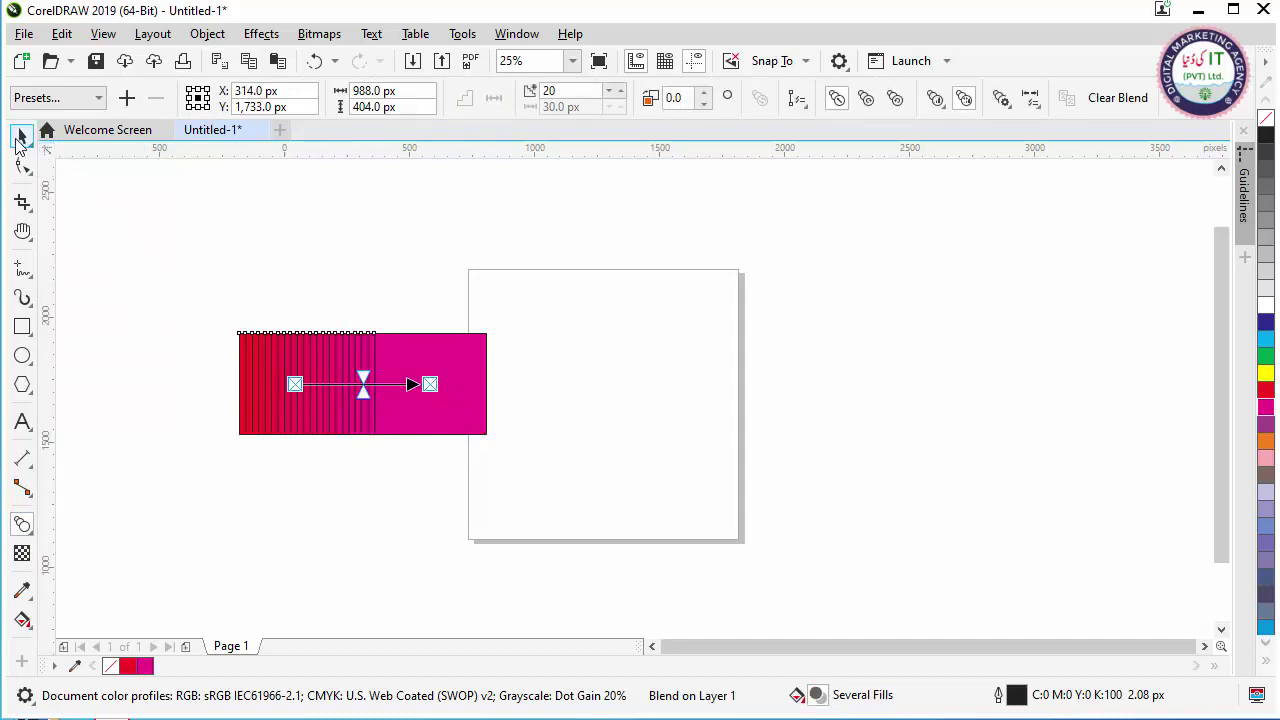
{"action": "left_click", "coordinate": [20, 137]}
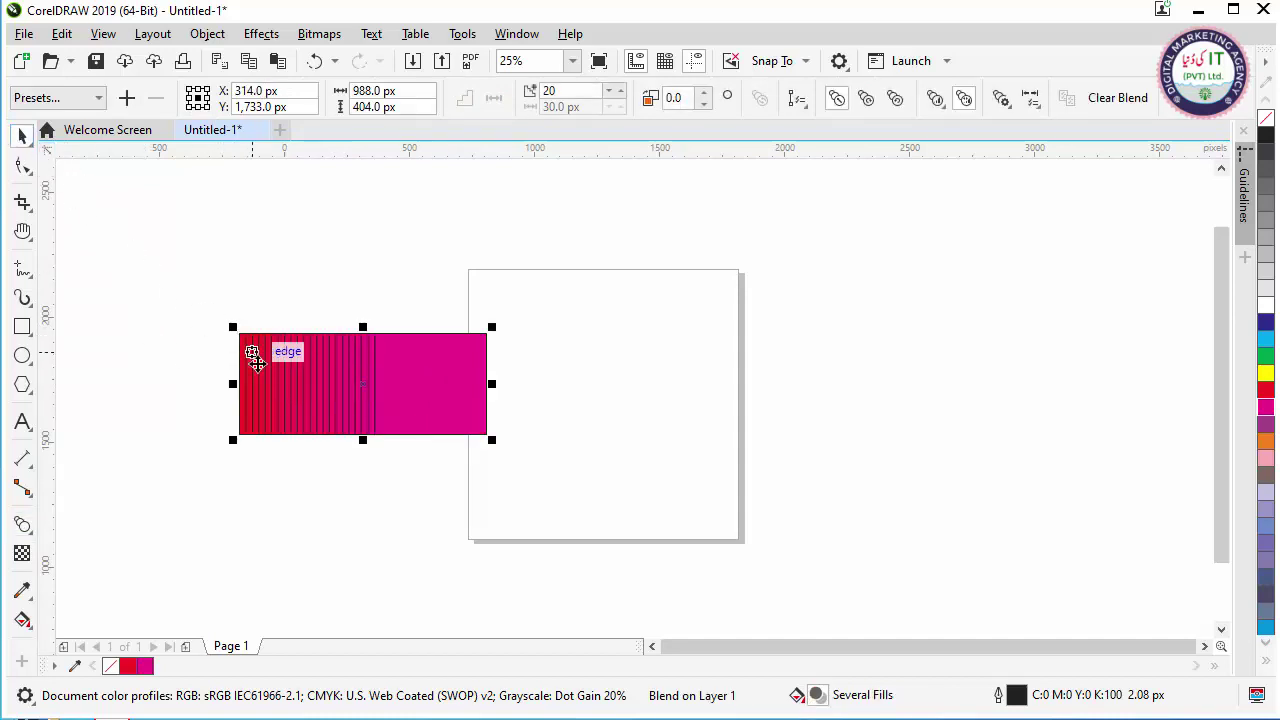
Set the number of steps in the rectangle blend to 5
{"action": "left_click_drag", "start_coordinate": [193, 321], "coordinate": [497, 466]}
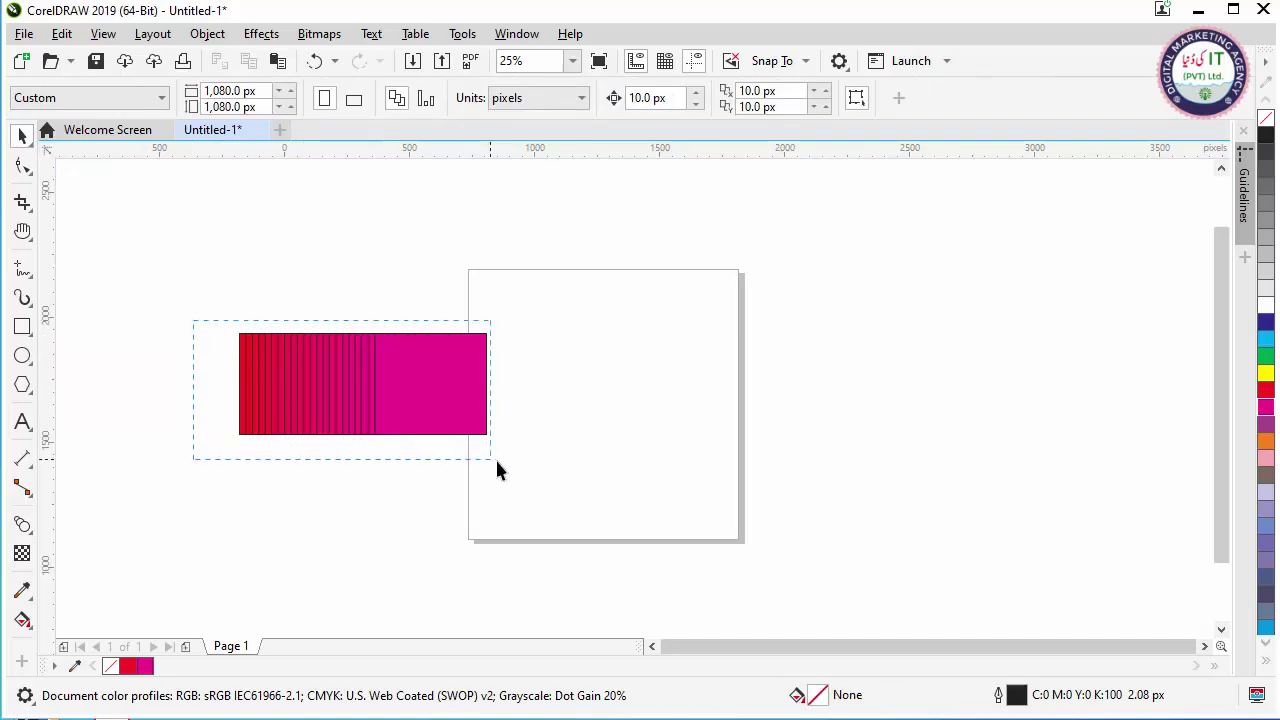
{"action": "scroll", "coordinate": [290, 403], "scroll_direction": "up", "scroll_amount": 2}
{"action": "scroll", "coordinate": [290, 403], "scroll_direction": "up", "scroll_amount": 2}
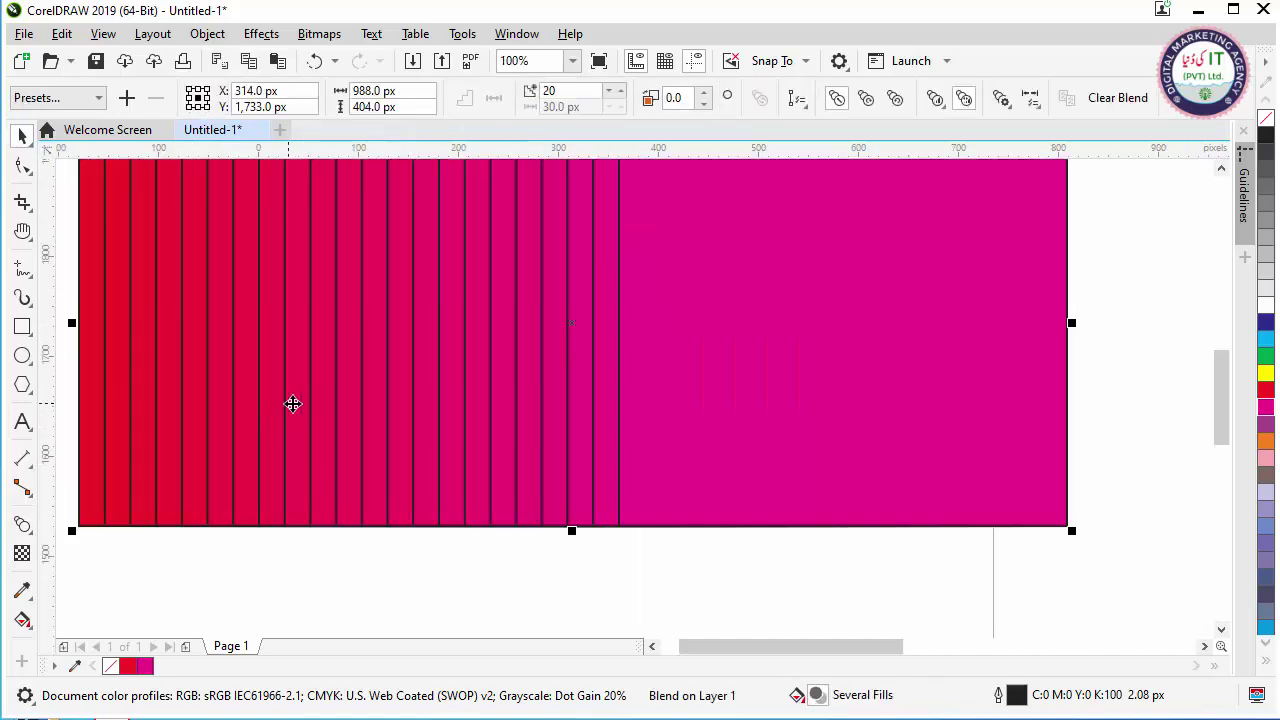
{"action": "scroll", "coordinate": [291, 403], "scroll_direction": "down", "scroll_amount": 2}
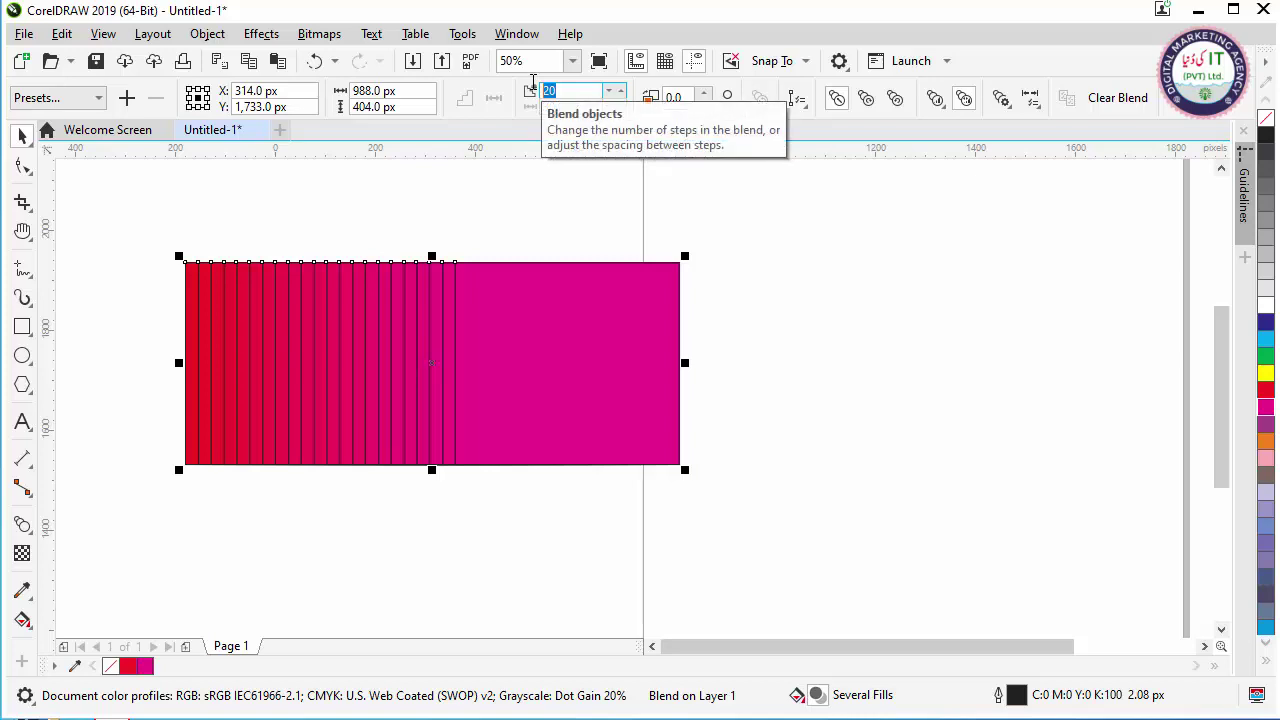
{"action": "key", "text": "Return"}
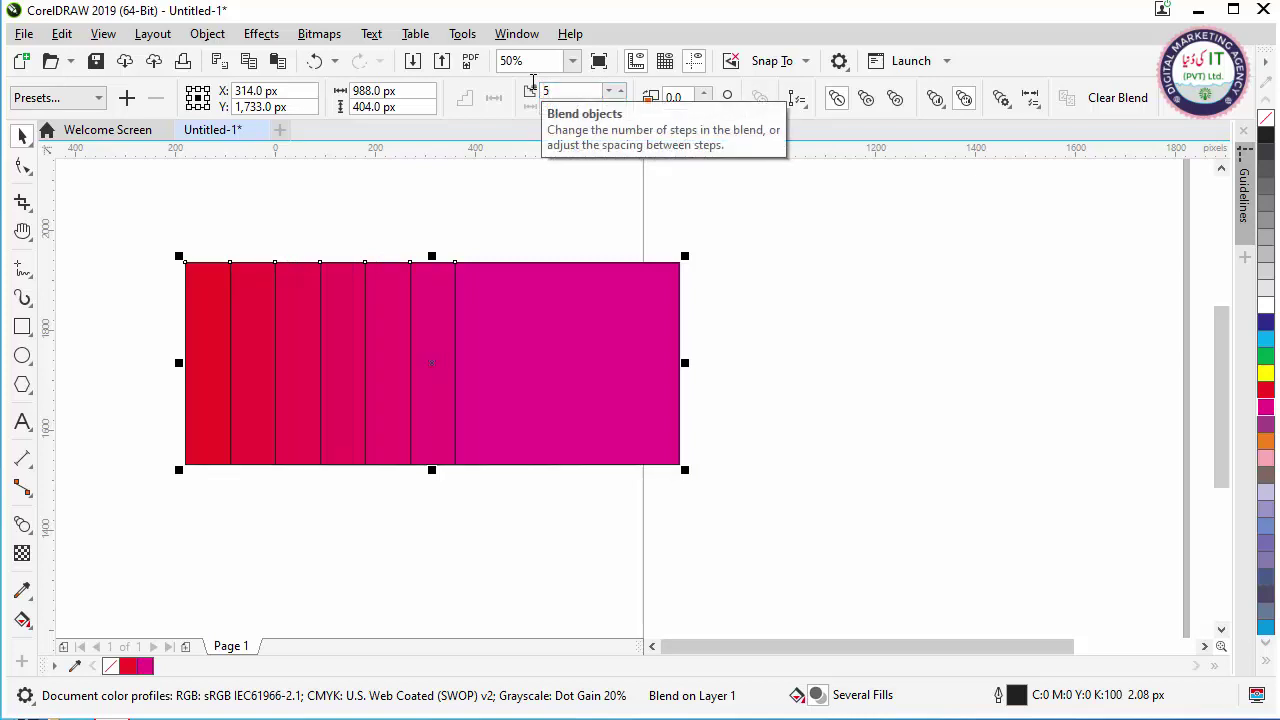
Remove the outlines from the whole rectangle blend by setting the outline width to None
{"action": "left_click", "coordinate": [24, 135]}
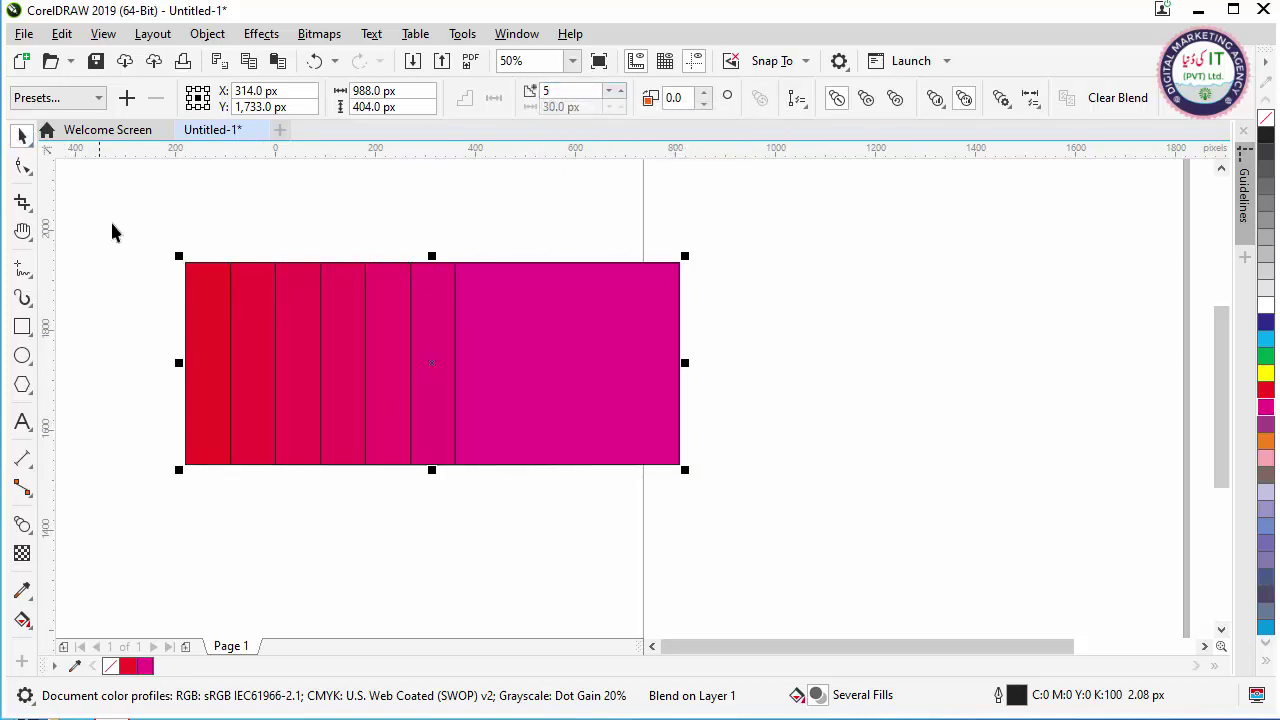
{"action": "left_click_drag", "start_coordinate": [138, 233], "coordinate": [738, 462]}
{"action": "key", "text": "F12"}
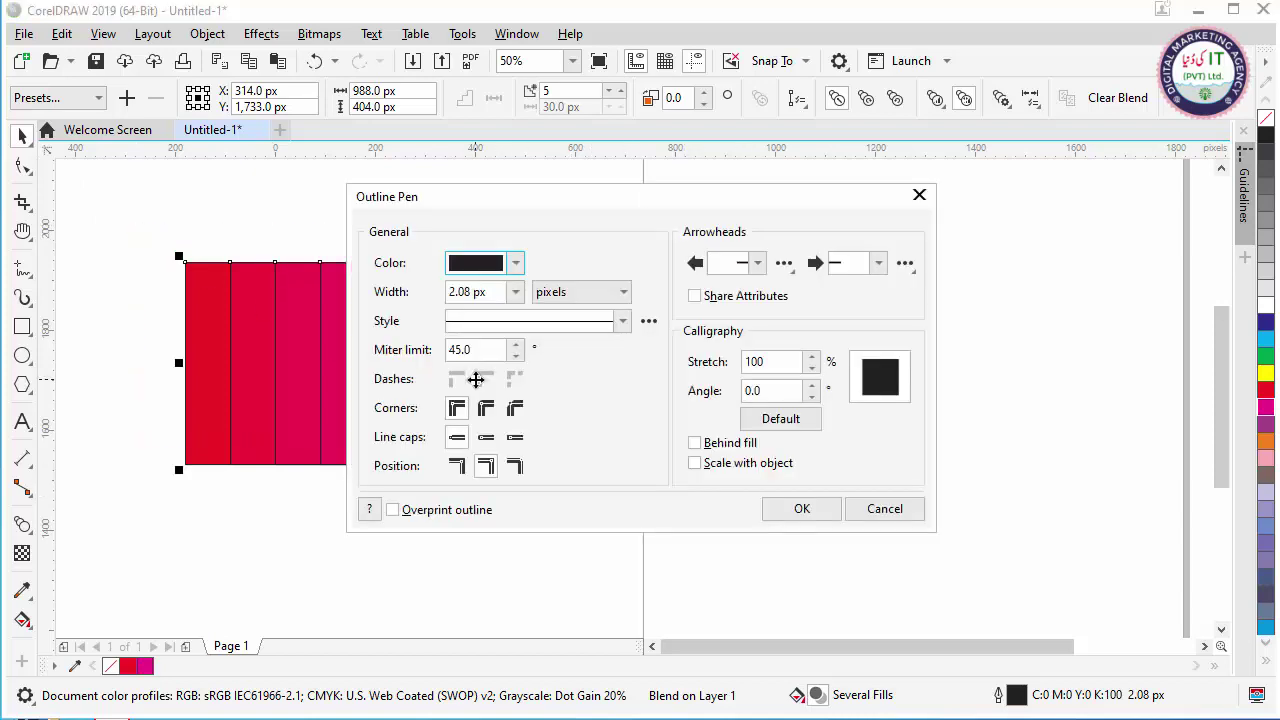
{"action": "left_click", "coordinate": [515, 292]}
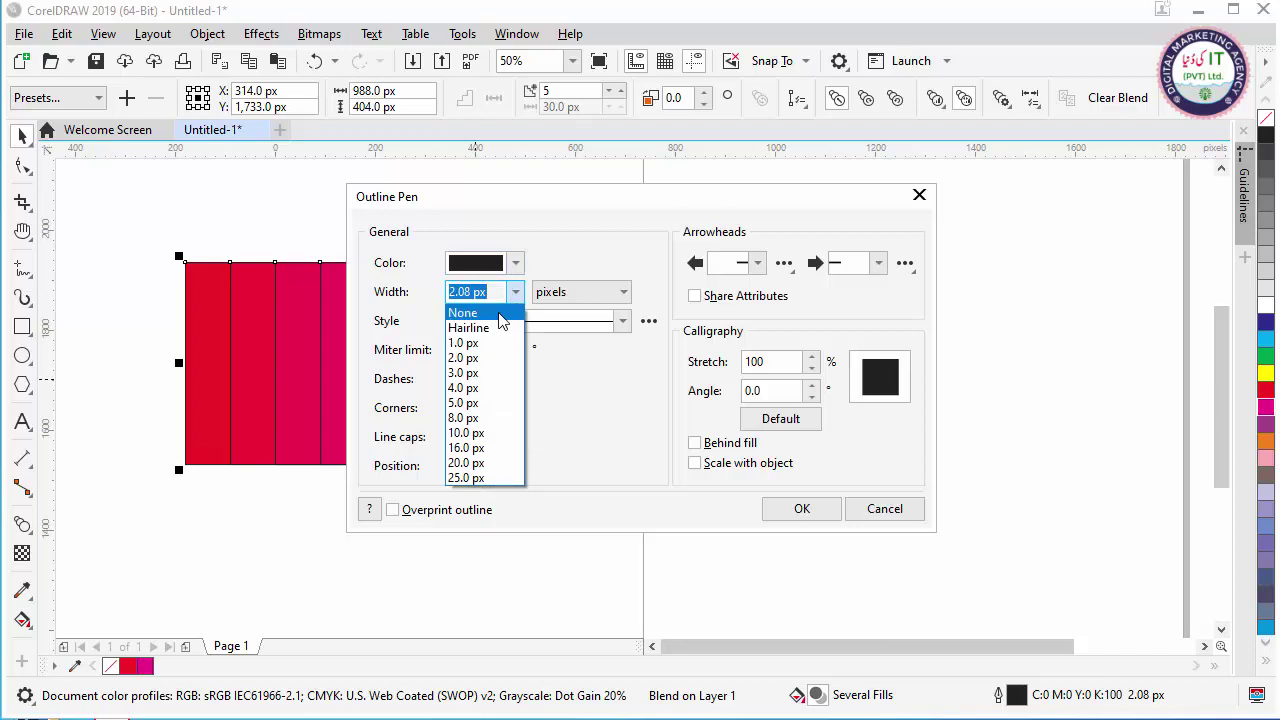
{"action": "left_click", "coordinate": [506, 315]}
{"action": "left_click", "coordinate": [802, 512]}
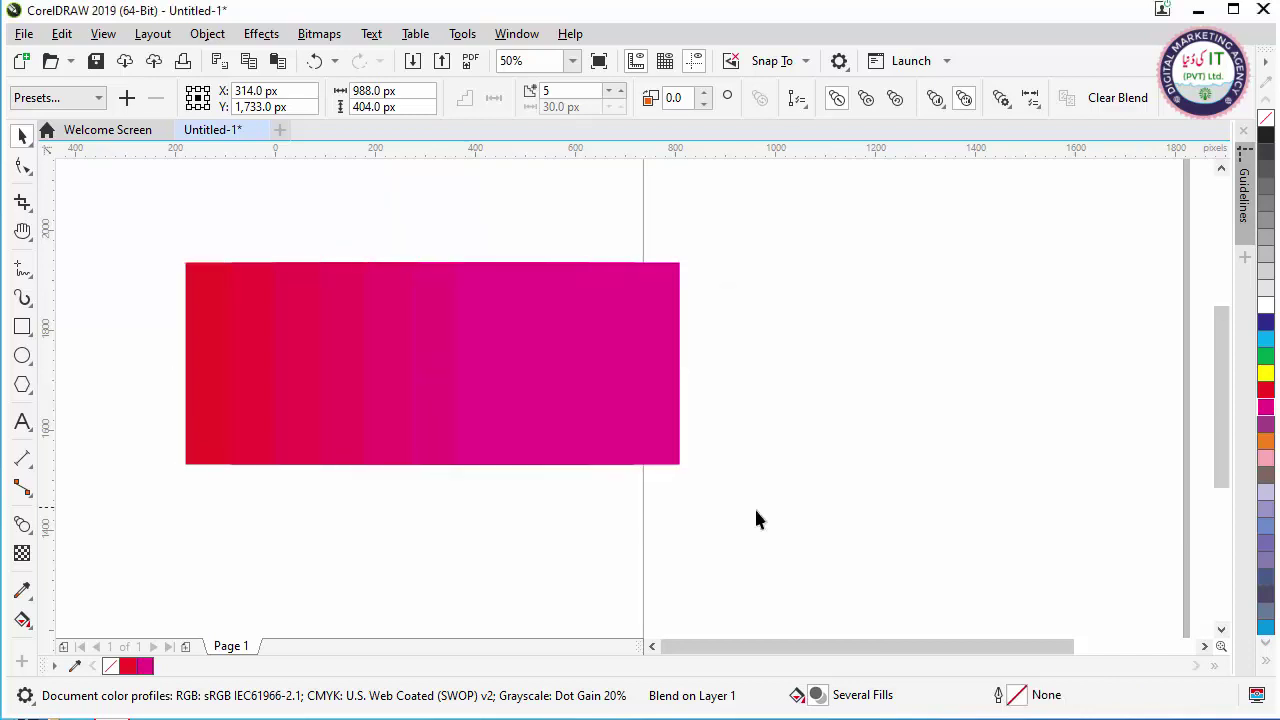
{"action": "left_click", "coordinate": [617, 530]}
Draw an ellipse about 484 by 508 px in the page's upper left area and duplicate it down and right over the page's edge
{"action": "scroll", "coordinate": [371, 414], "scroll_direction": "up", "scroll_amount": 1}
{"action": "scroll", "coordinate": [371, 414], "scroll_direction": "down", "scroll_amount": 1}
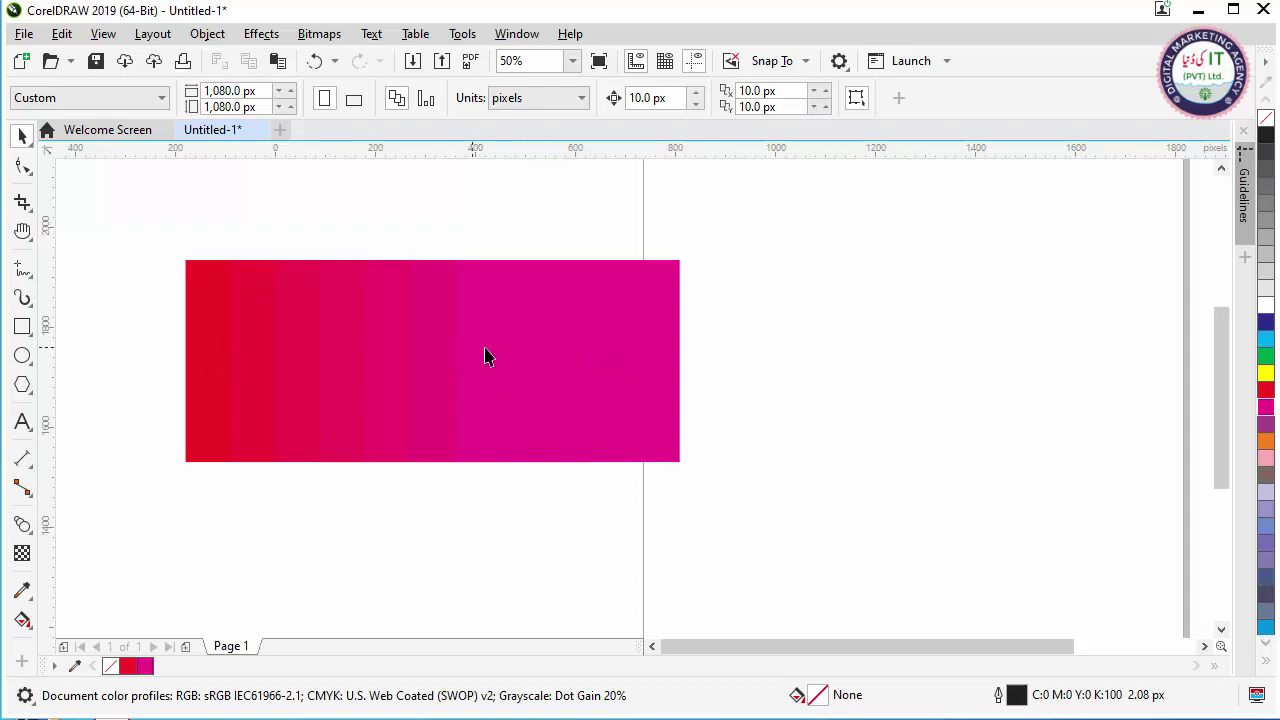
{"action": "scroll", "coordinate": [443, 386], "scroll_direction": "up", "scroll_amount": 2}
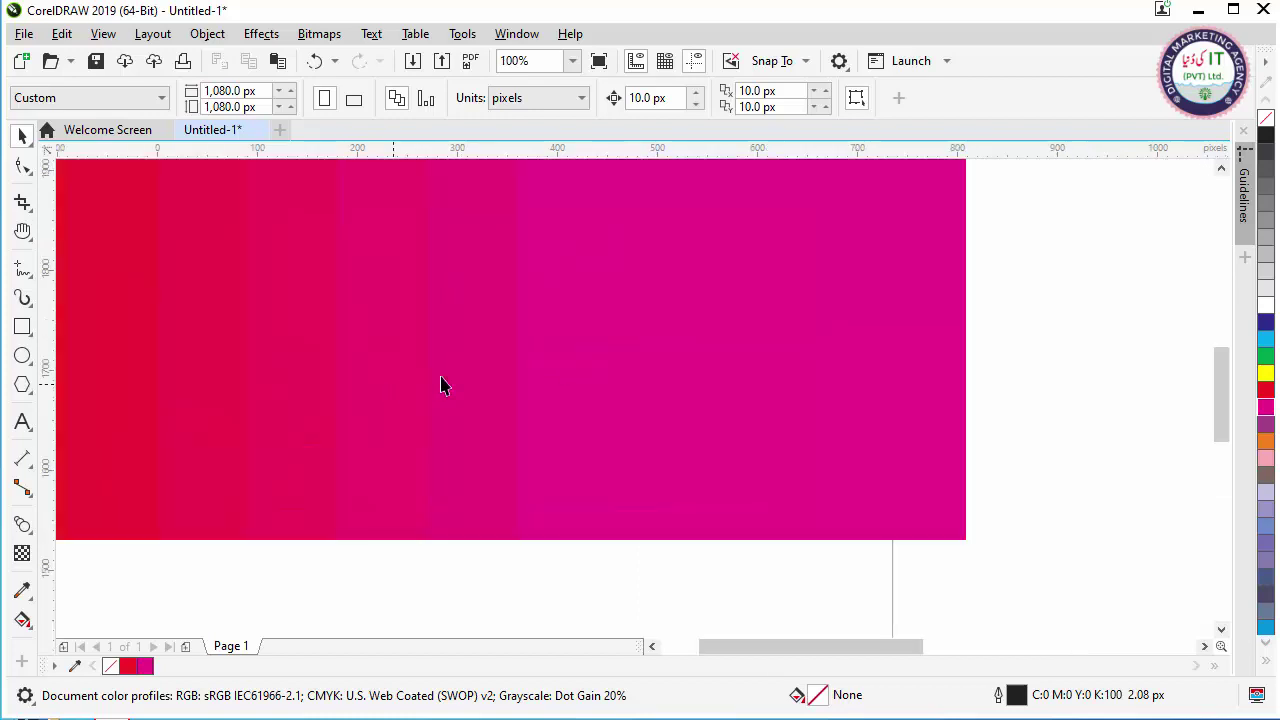
{"action": "scroll", "coordinate": [392, 358], "scroll_direction": "down", "scroll_amount": 2}
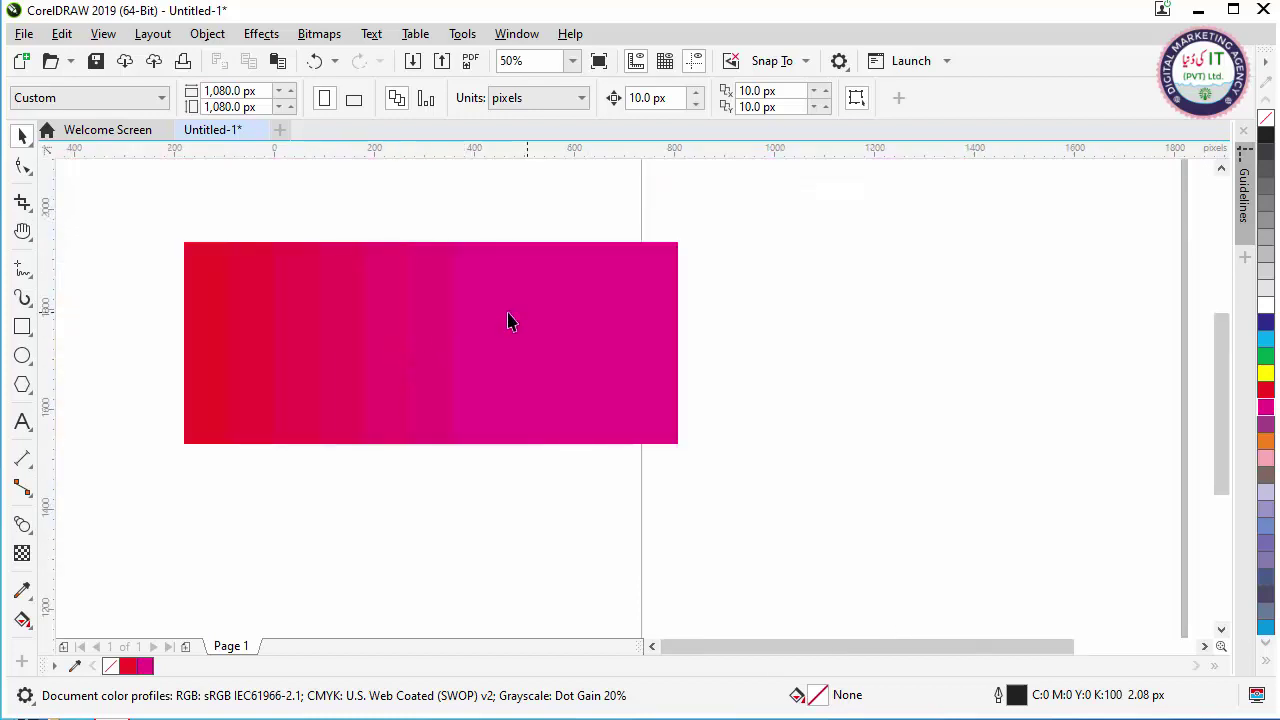
{"action": "scroll", "coordinate": [234, 300], "scroll_direction": "down", "scroll_amount": 2}
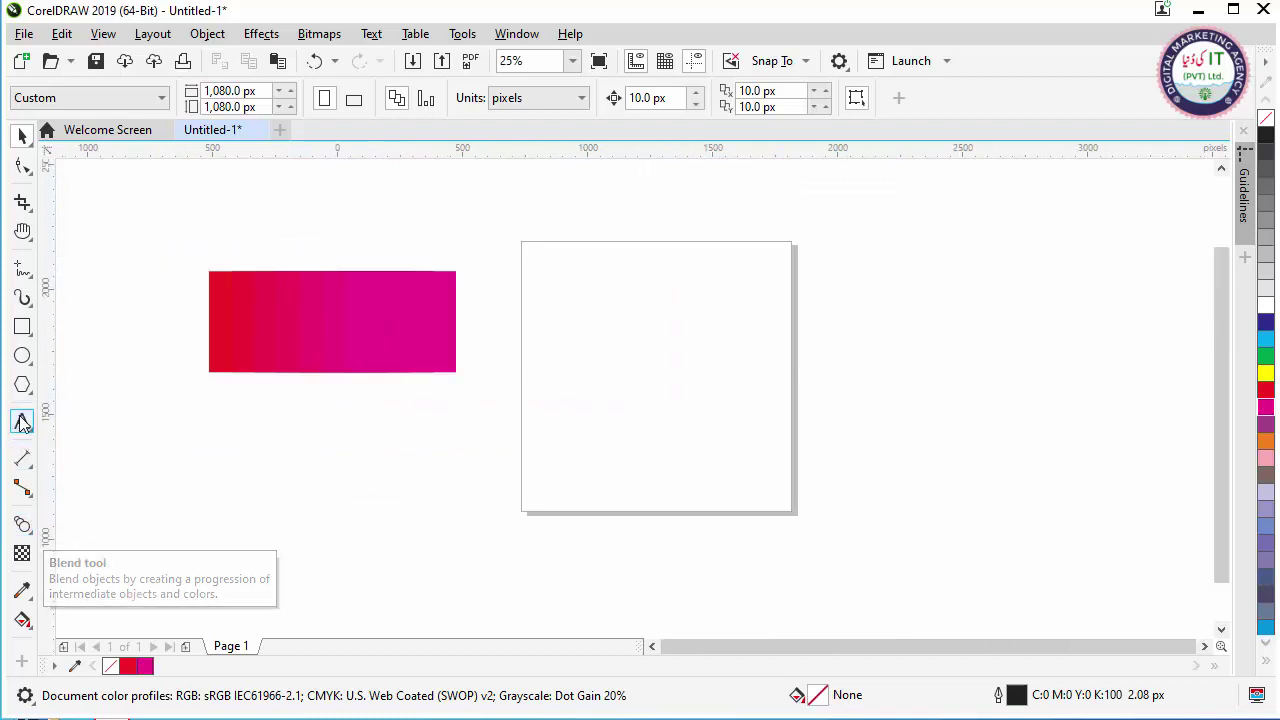
{"action": "left_click", "coordinate": [23, 356]}
{"action": "mouse_move", "coordinate": [563, 267]}
{"action": "left_mouse_down"}
{"action": "mouse_move", "coordinate": [677, 344]}
{"action": "mouse_move", "coordinate": [688, 394]}
{"action": "left_mouse_up"}
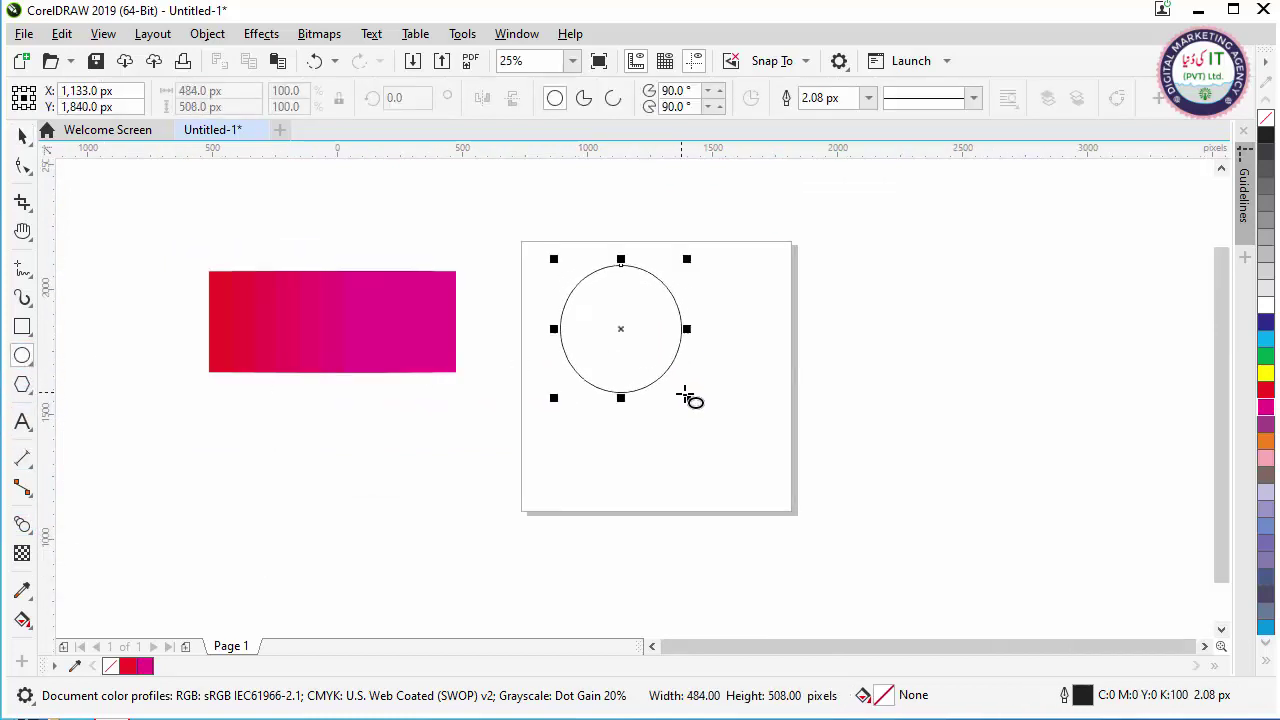
{"action": "left_click", "coordinate": [21, 140]}
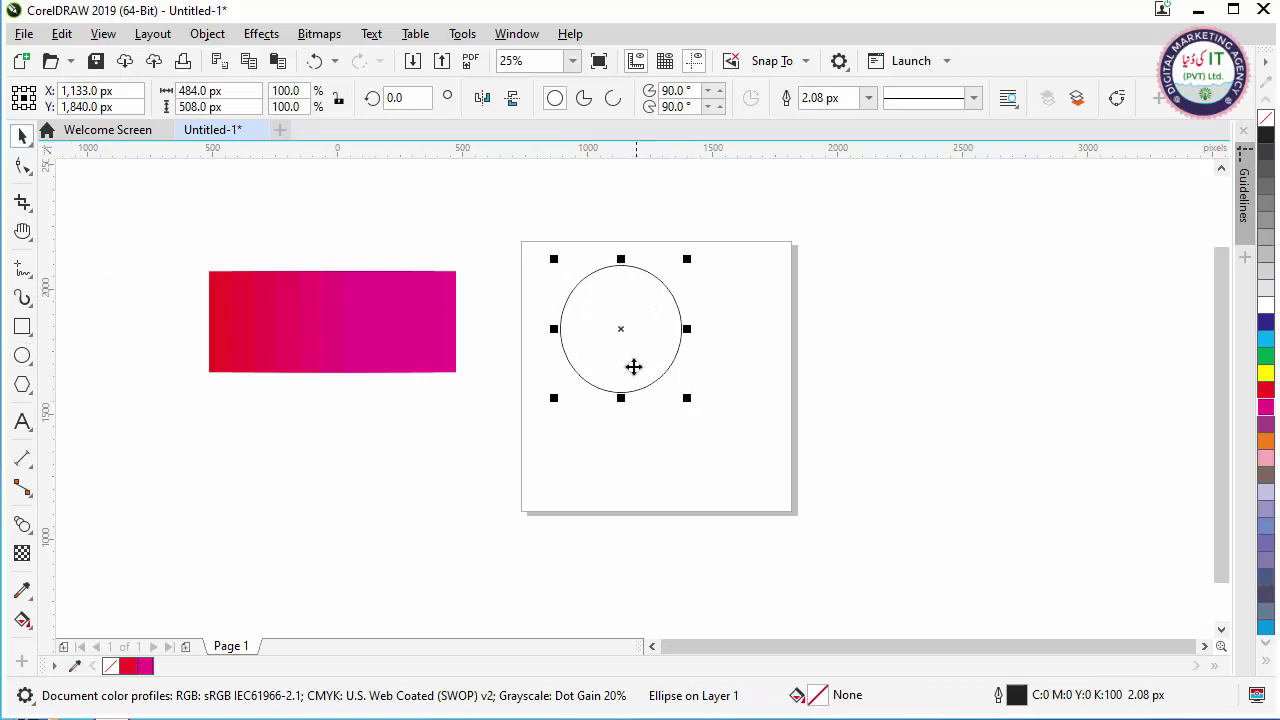
{"action": "left_click_drag", "start_coordinate": [634, 331], "coordinate": [842, 385]}
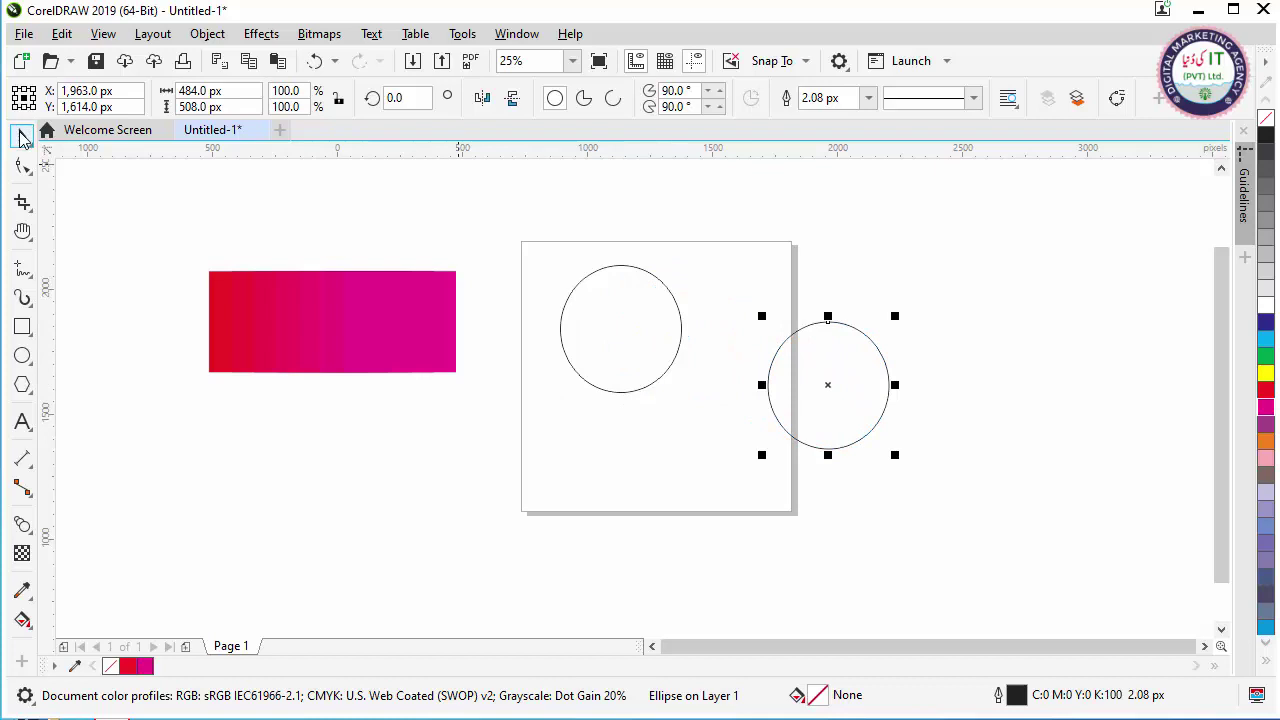
Fill the original ellipse on the page red and its copy at the page's edge yellow
{"action": "left_click", "coordinate": [677, 347]}
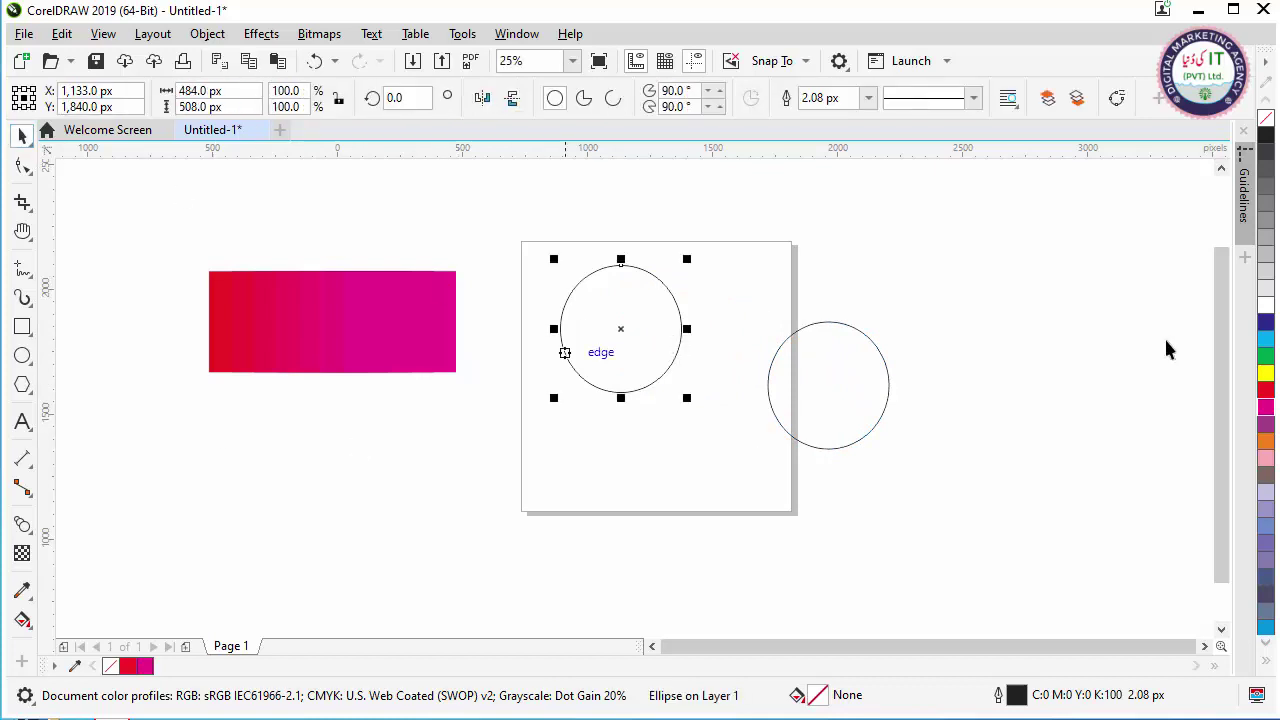
{"action": "left_click", "coordinate": [1266, 391]}
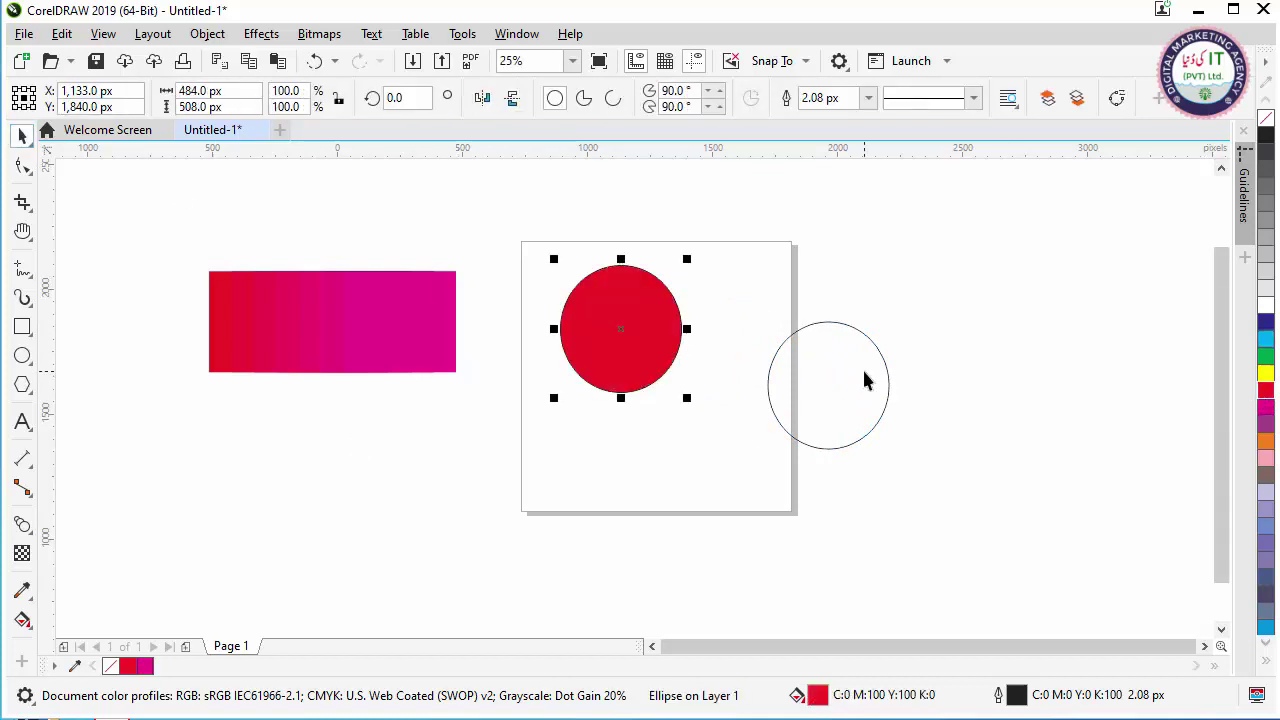
{"action": "left_click", "coordinate": [887, 383]}
{"action": "left_click", "coordinate": [1266, 373]}
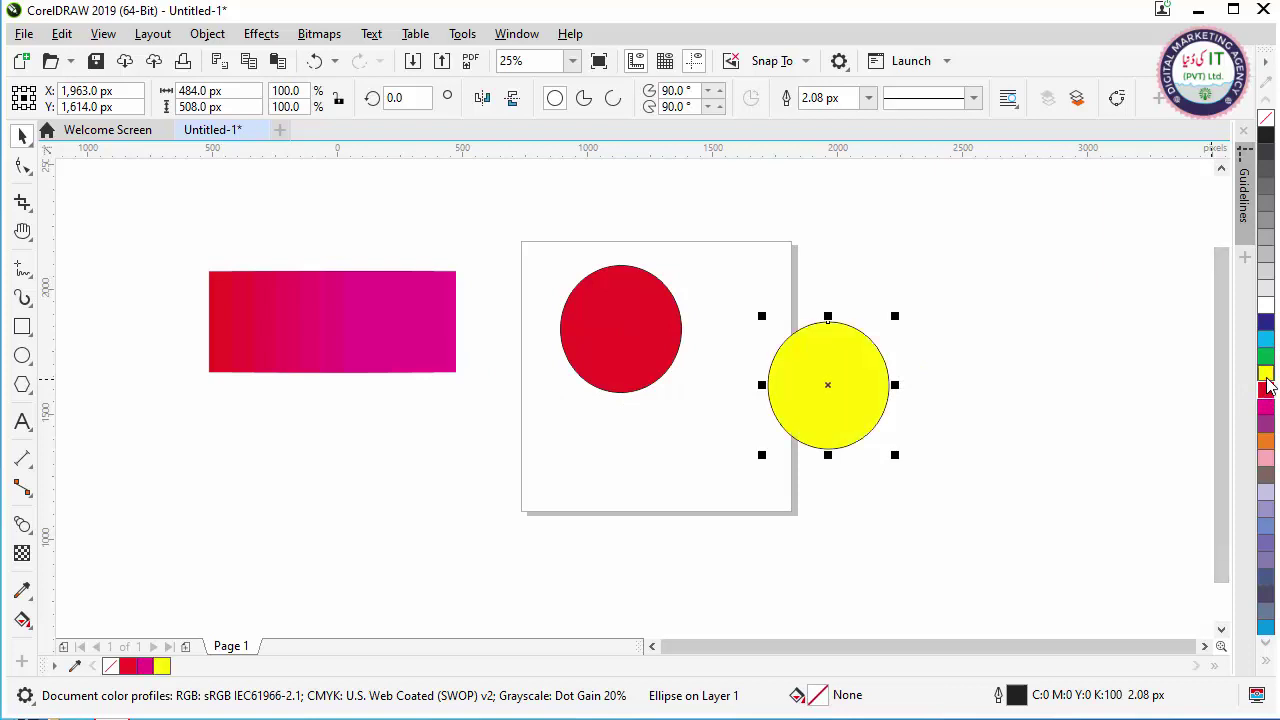
{"action": "left_click", "coordinate": [773, 245]}
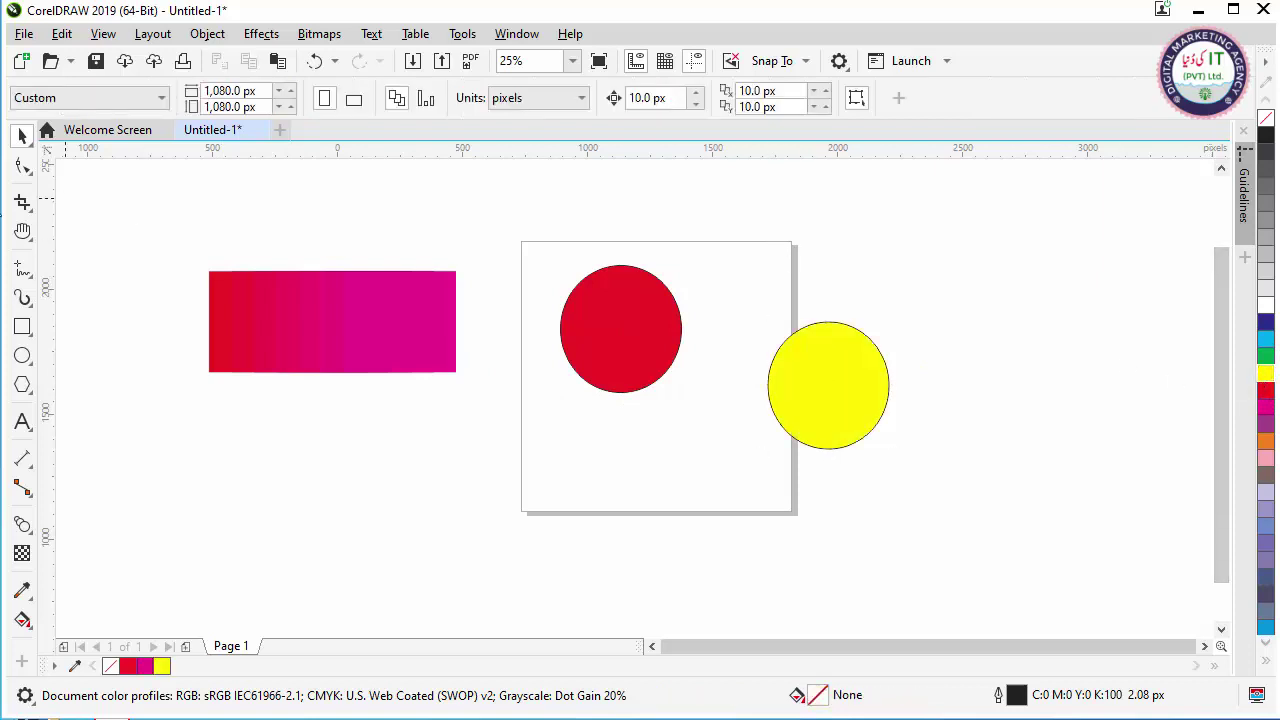
Blend the red ellipse into the yellow ellipse with the Blend tool
{"action": "left_click", "coordinate": [22, 528]}
{"action": "left_click_drag", "start_coordinate": [663, 354], "coordinate": [810, 392]}
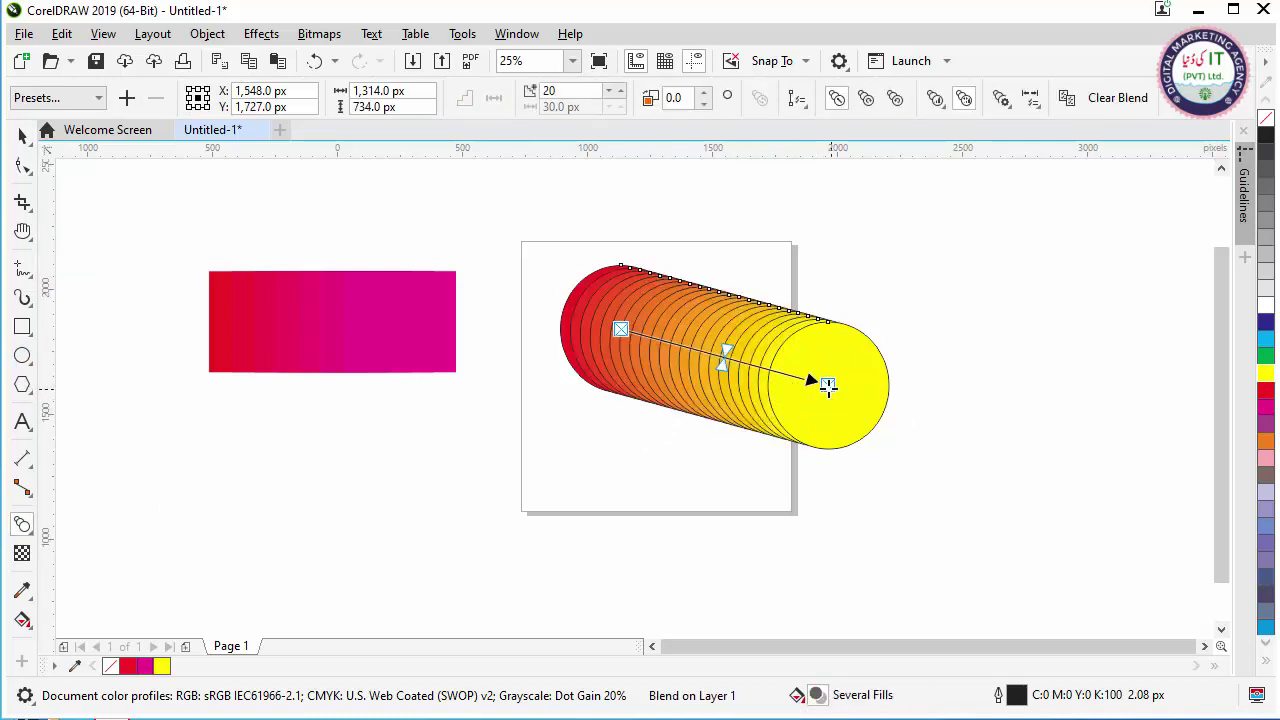
{"action": "left_click", "coordinate": [22, 135]}
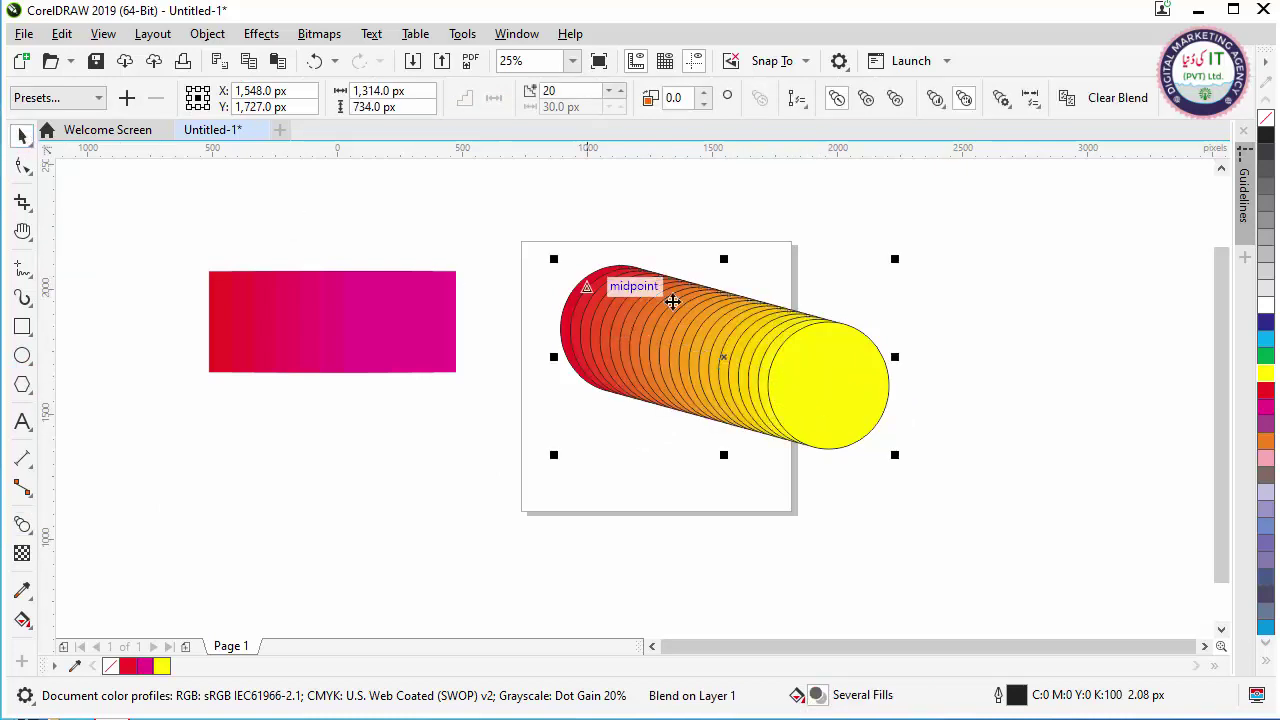
{"action": "left_click", "coordinate": [967, 254]}
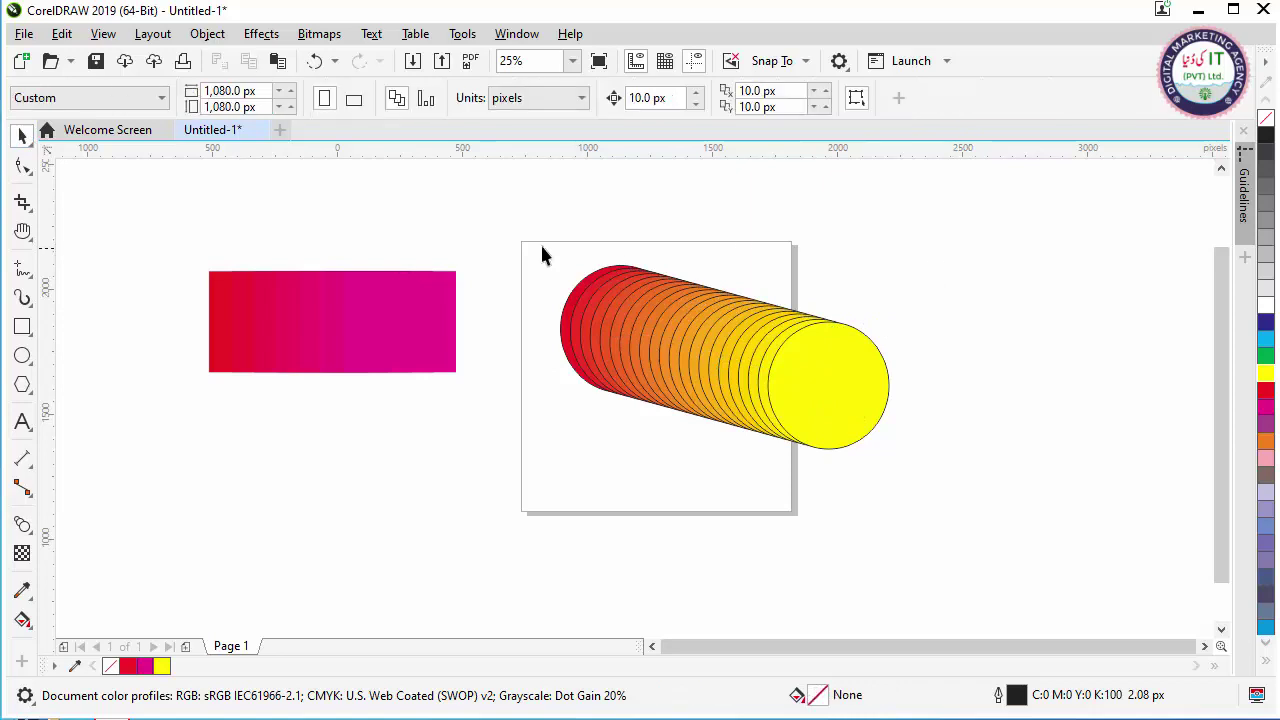
Try 50 steps on the ellipse blend, and set its number of steps to 10
{"action": "left_click_drag", "start_coordinate": [506, 208], "coordinate": [946, 498]}
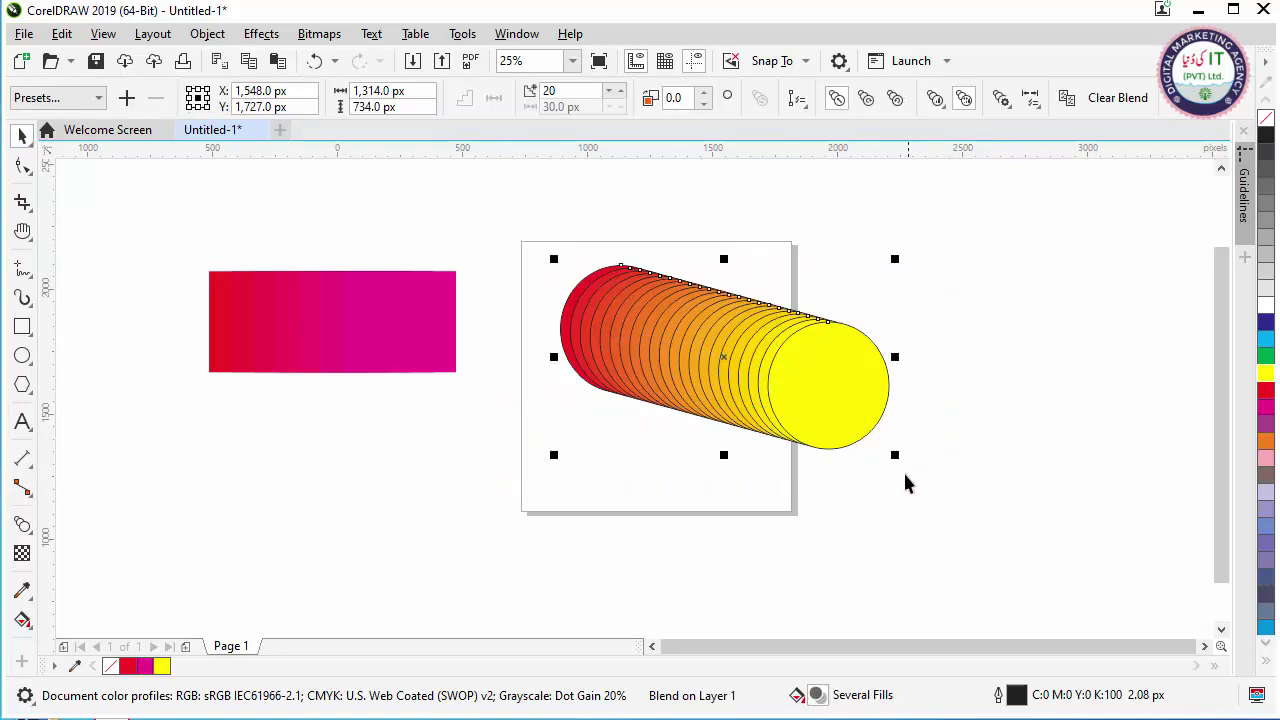
{"action": "left_click", "coordinate": [591, 161]}
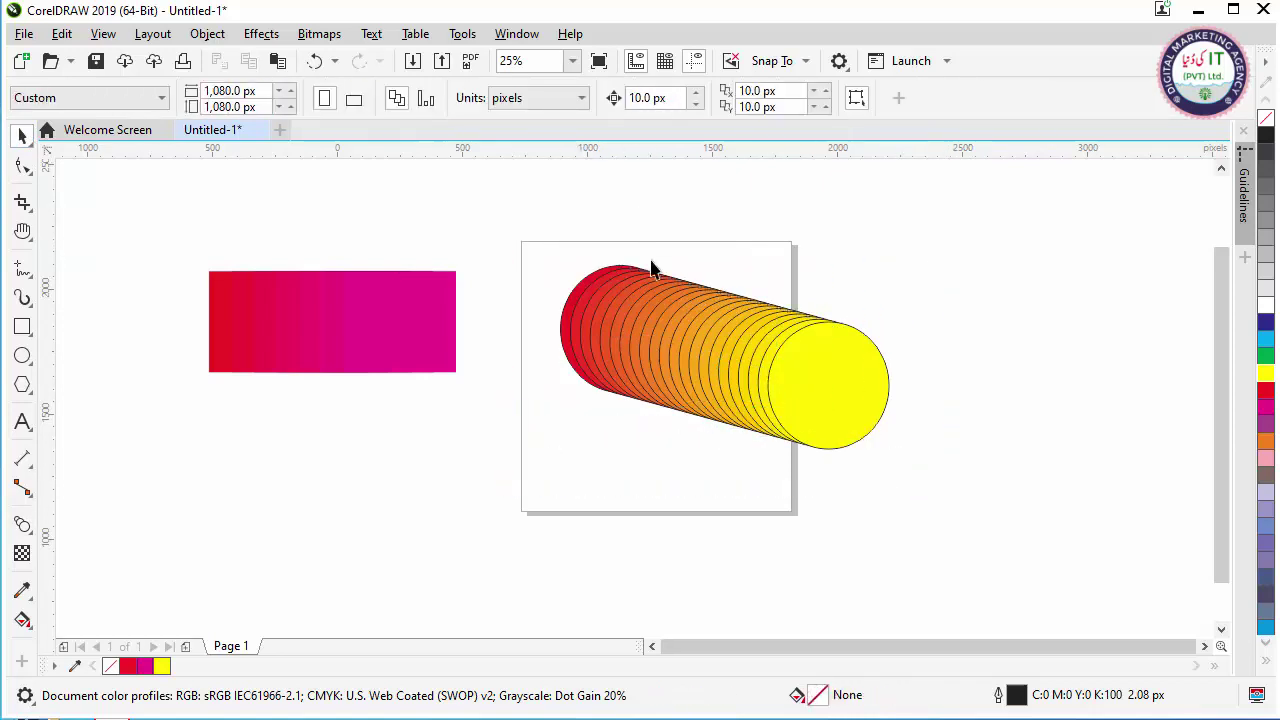
{"action": "left_click_drag", "start_coordinate": [910, 466], "coordinate": [908, 464]}
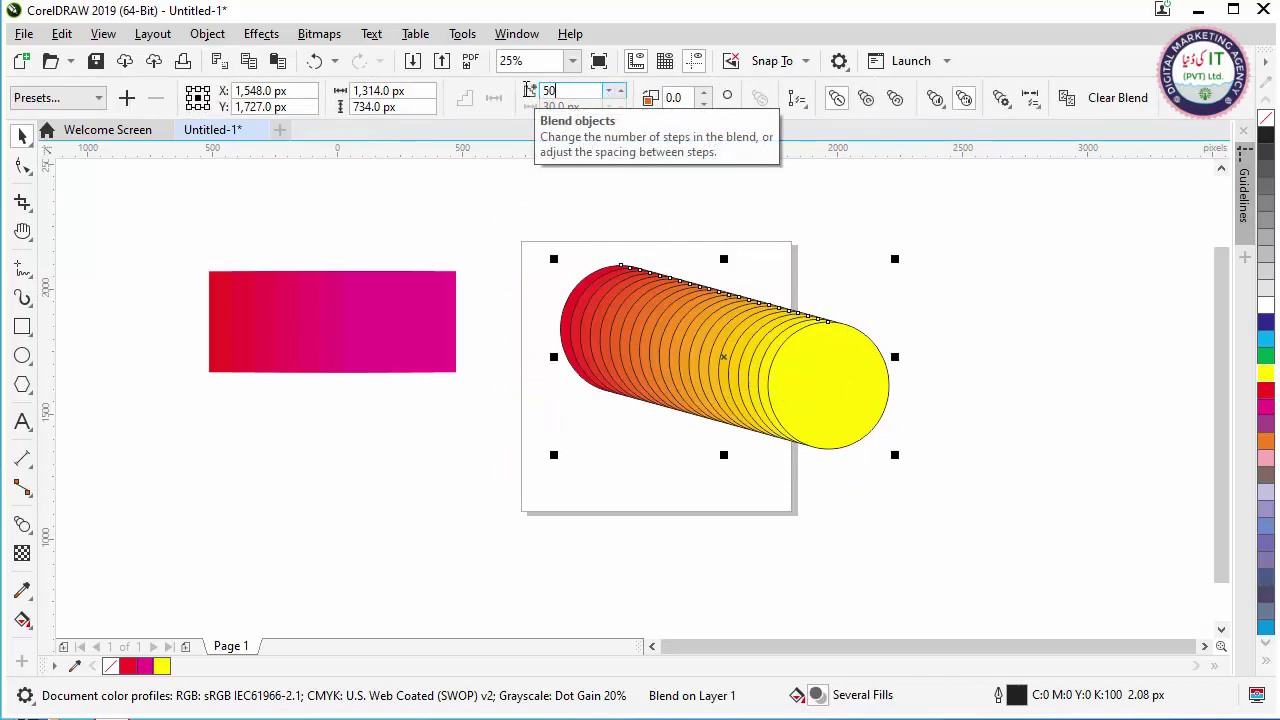
{"action": "key", "text": "Return"}
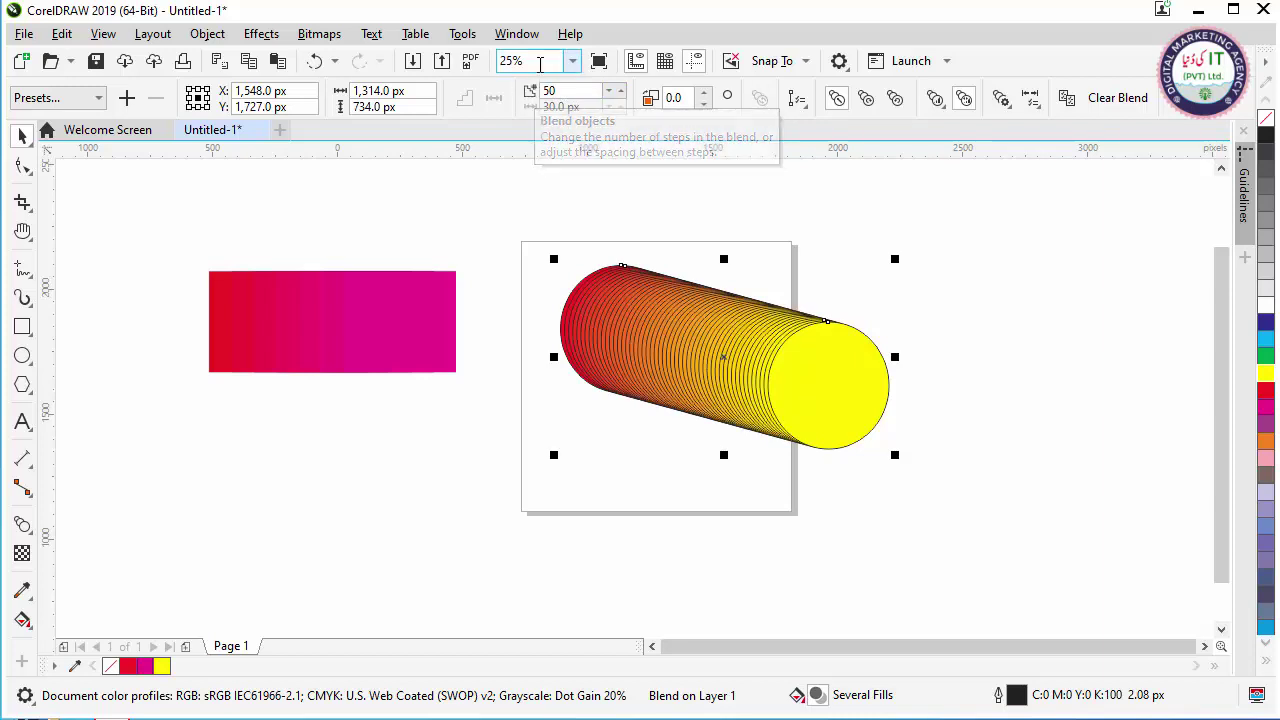
{"action": "double_click", "coordinate": [566, 90]}
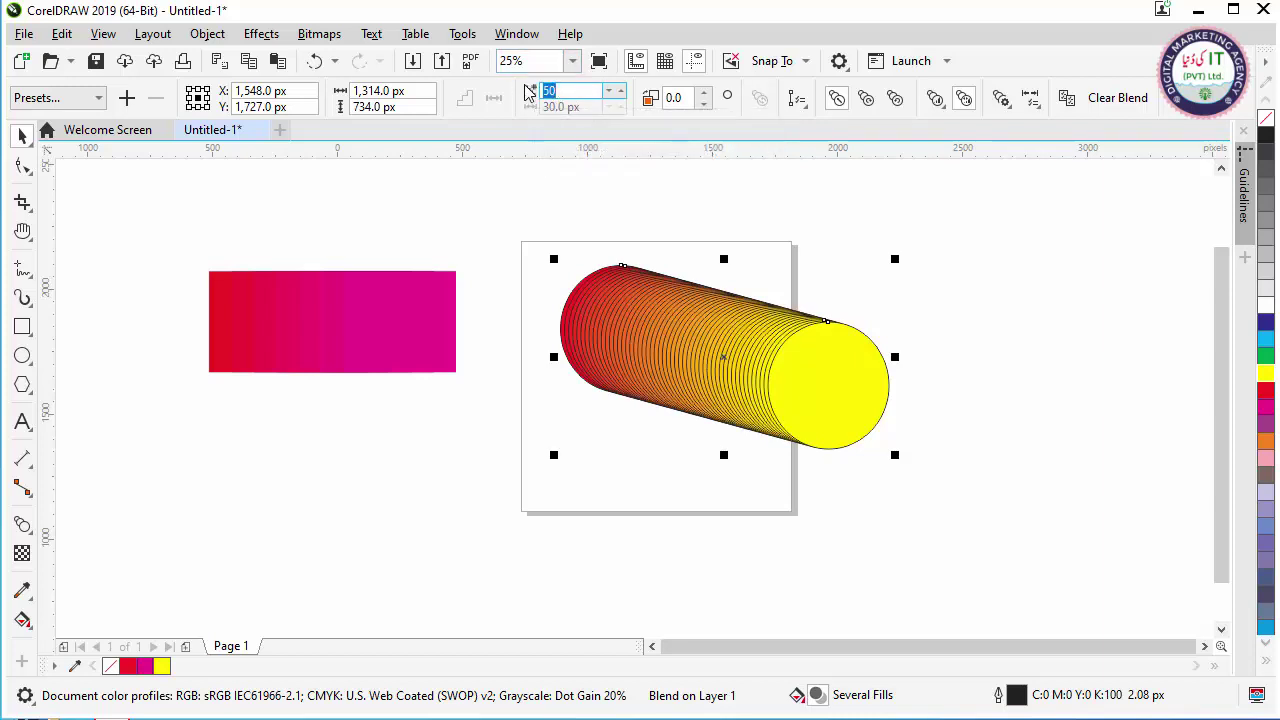
{"action": "key", "text": "Return"}
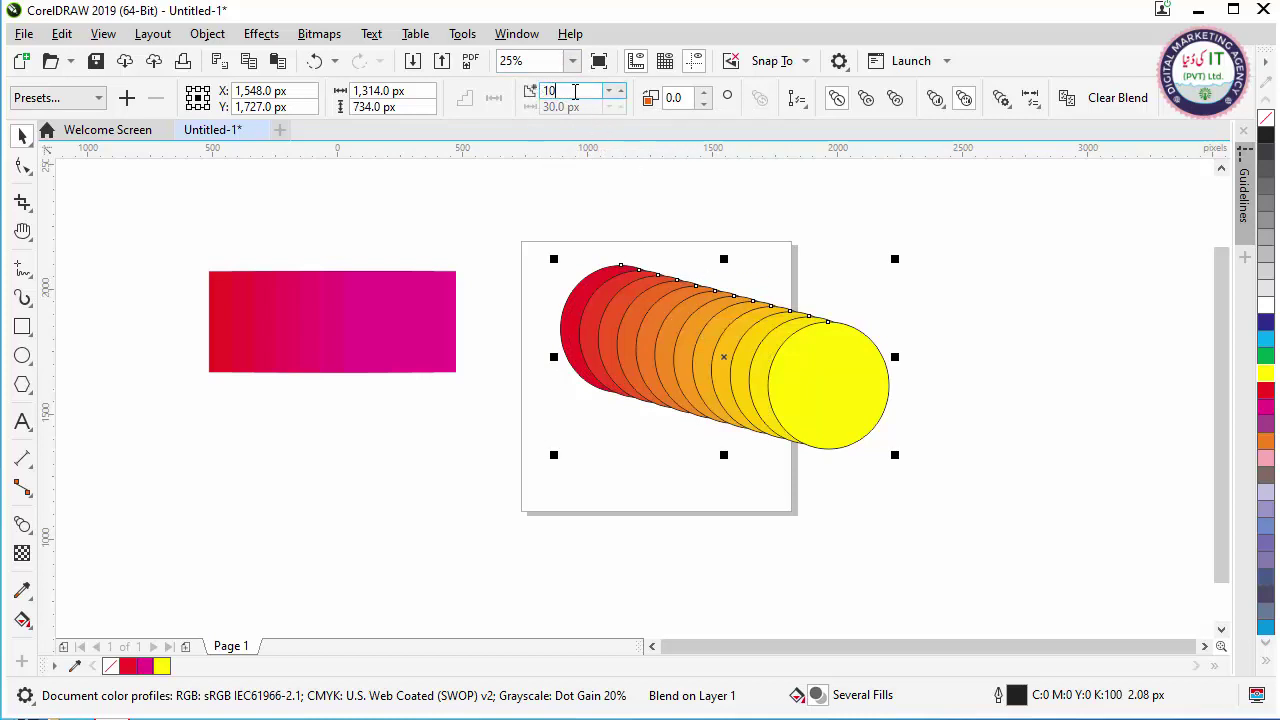
Increase the number of steps in the red-to-yellow ellipse blend to 100
{"action": "left_click", "coordinate": [538, 91]}
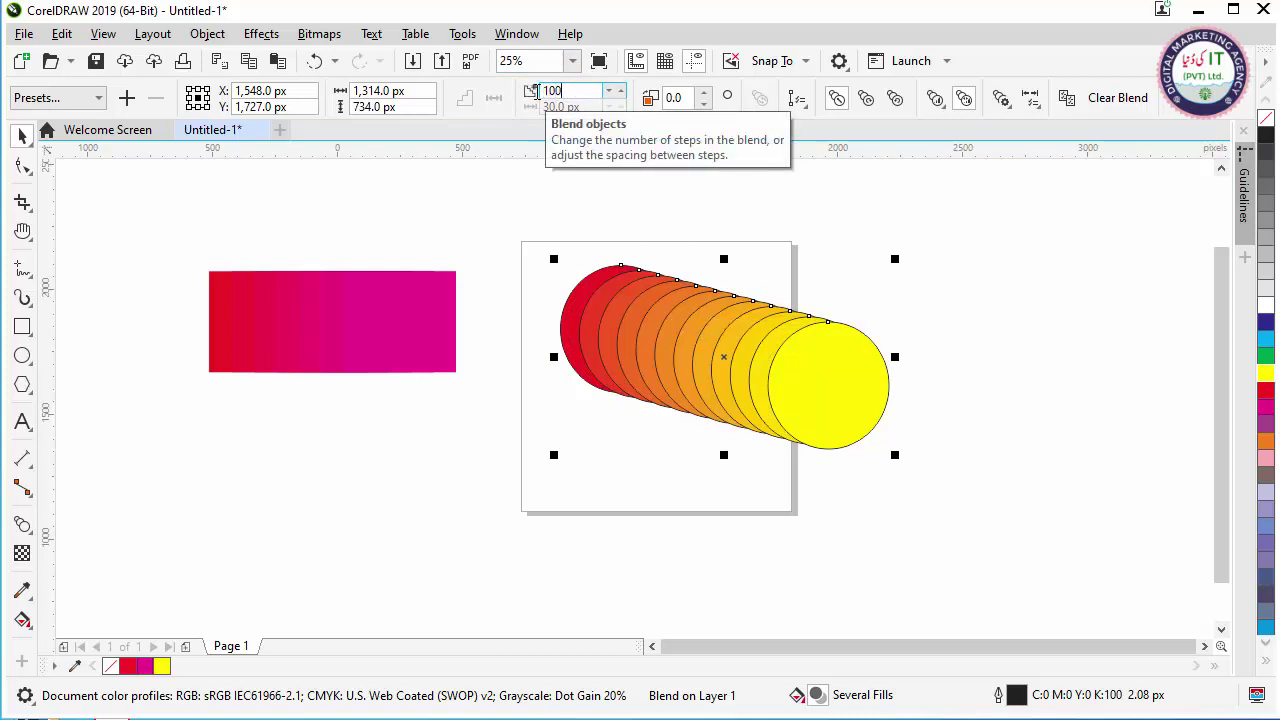
{"action": "type", "text": "0"}
{"action": "key", "text": "Return"}
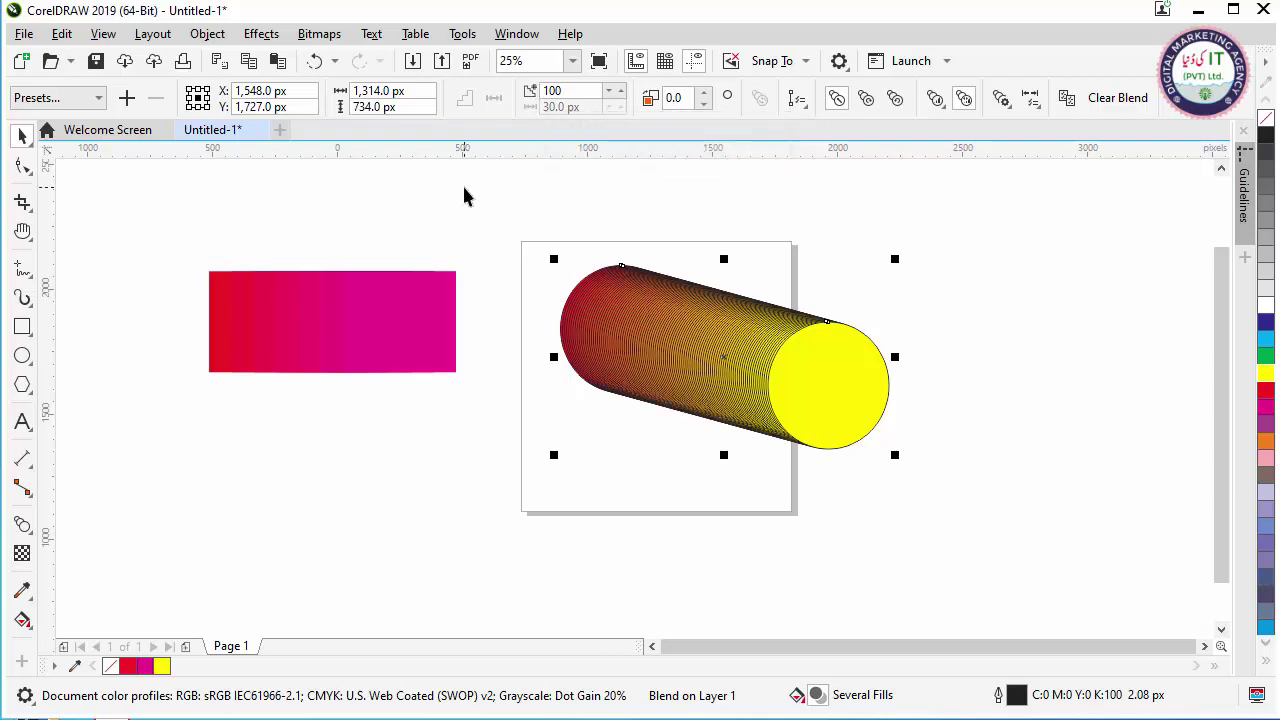
Remove the outline of the ellipse blend by setting its outline width to None in the Outline Pen settings
{"action": "left_click", "coordinate": [502, 213]}
{"action": "left_click_drag", "start_coordinate": [957, 502], "coordinate": [977, 512]}
{"action": "key", "text": "F12"}
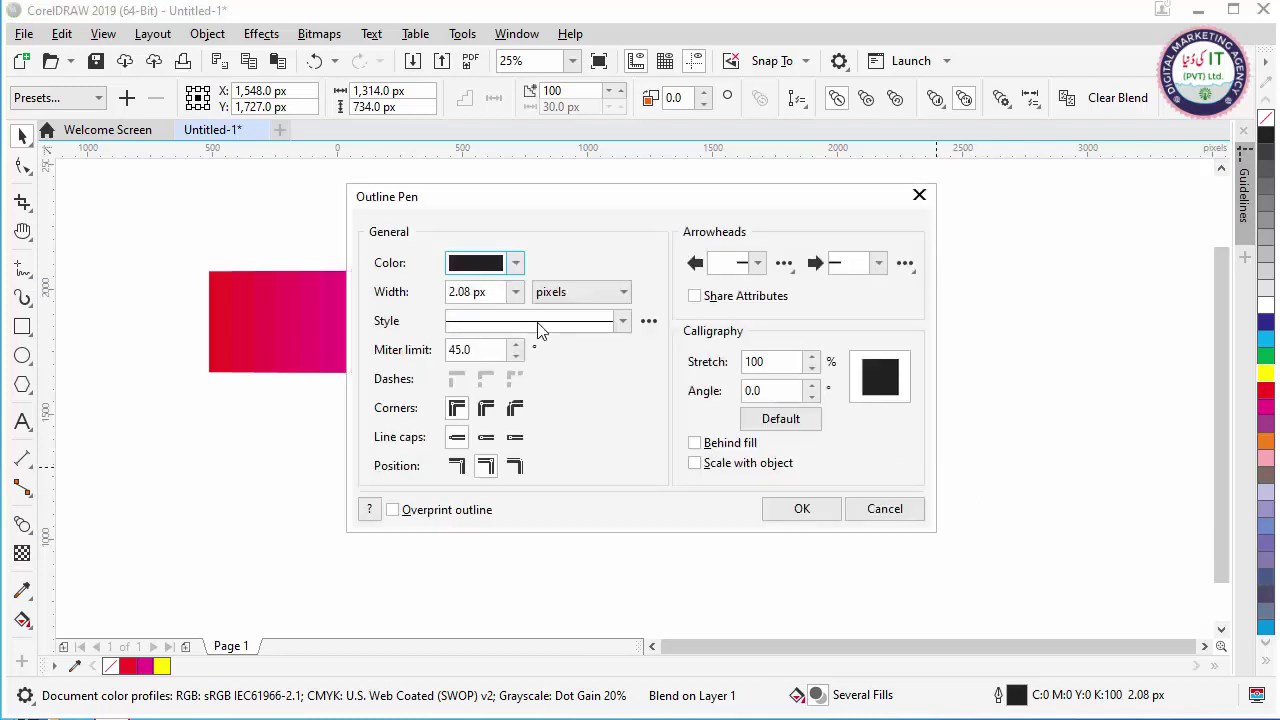
{"action": "left_click", "coordinate": [514, 291]}
{"action": "left_click", "coordinate": [490, 305]}
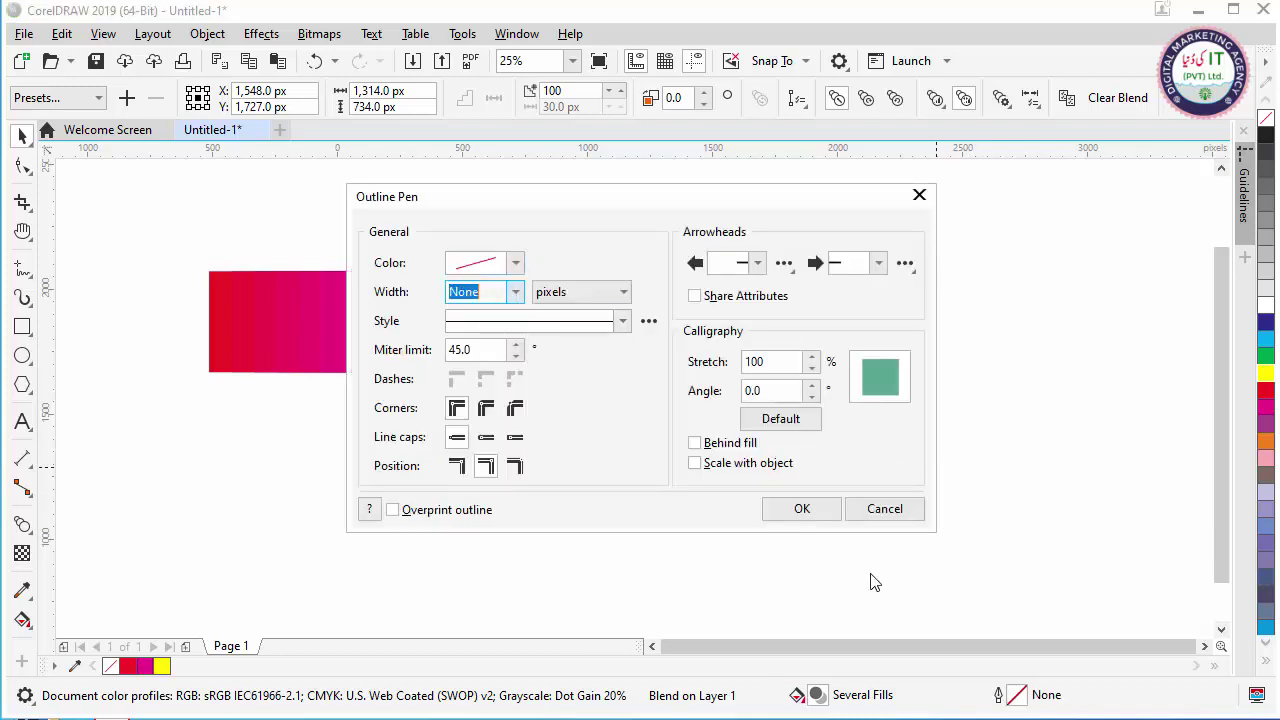
{"action": "left_click", "coordinate": [802, 509]}
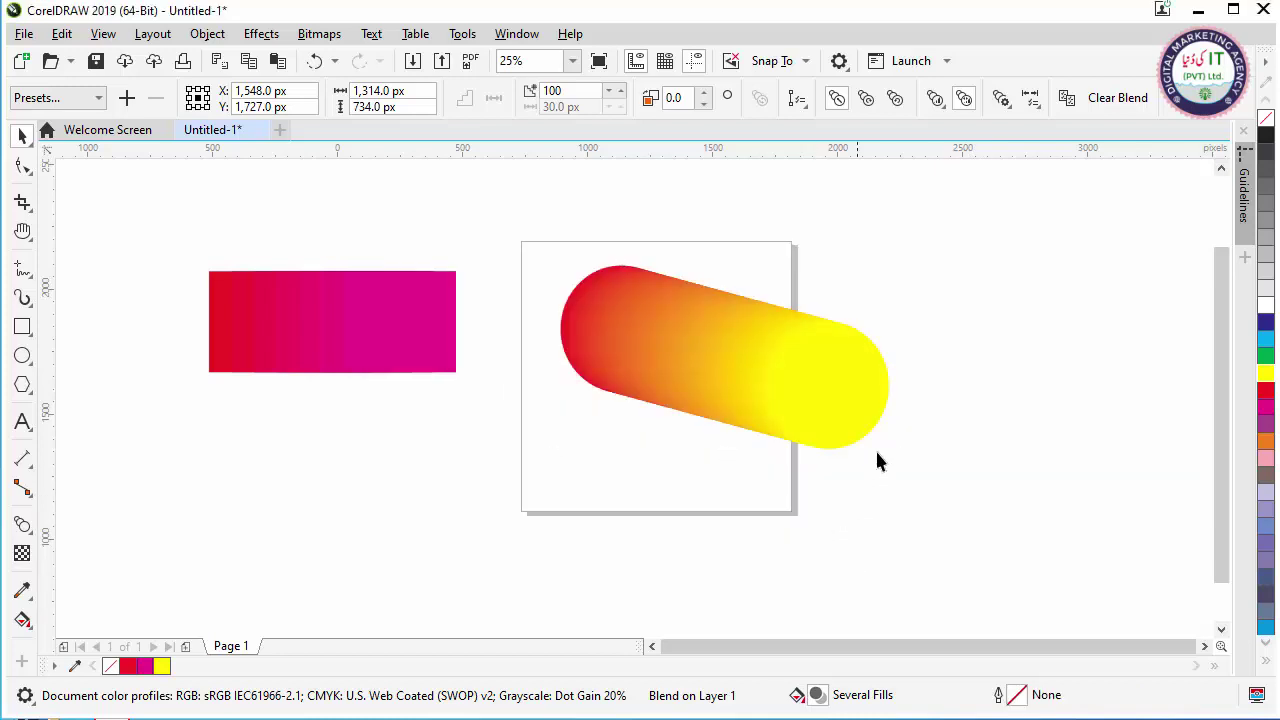
Move the ellipse blend and the rectangle blend off the page, side by side above it
{"action": "left_click", "coordinate": [686, 374]}
{"action": "scroll", "coordinate": [686, 374], "scroll_direction": "up", "scroll_amount": 1}
{"action": "scroll", "coordinate": [688, 378], "scroll_direction": "down", "scroll_amount": 1}
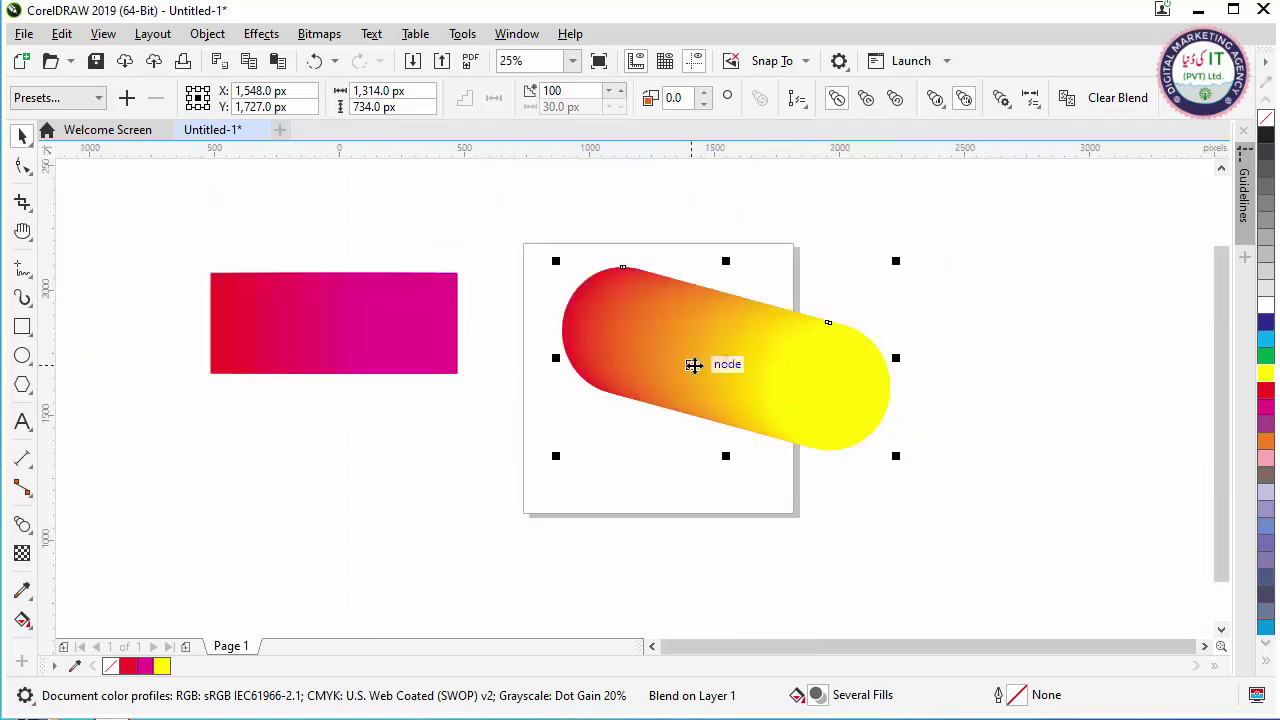
{"action": "scroll", "coordinate": [694, 363], "scroll_direction": "up", "scroll_amount": 1}
{"action": "scroll", "coordinate": [694, 363], "scroll_direction": "down", "scroll_amount": 1}
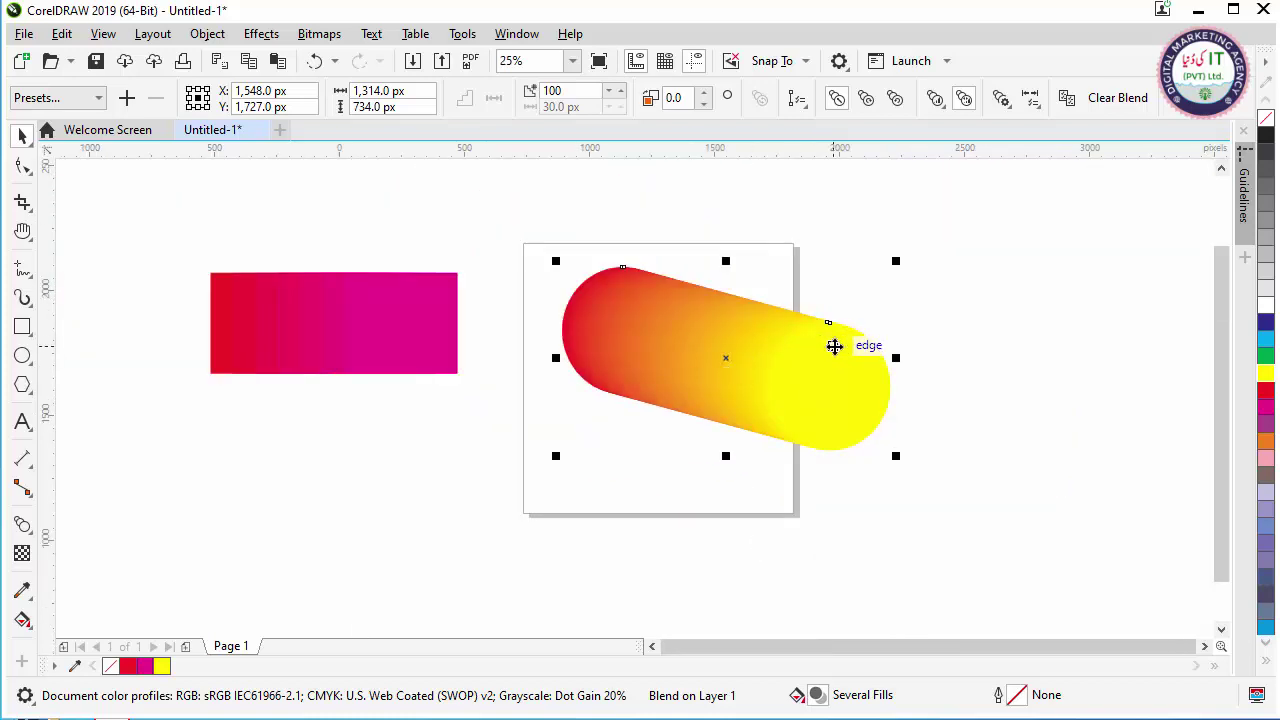
{"action": "left_click", "coordinate": [768, 235]}
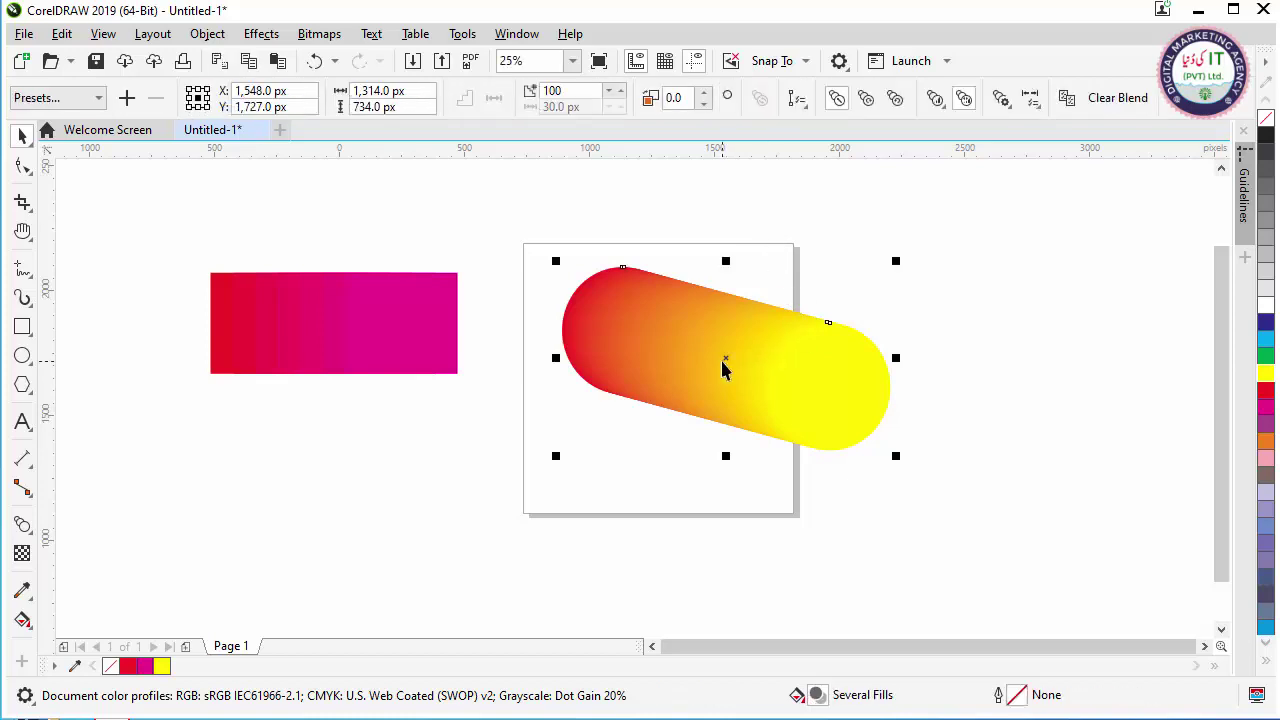
{"action": "left_click_drag", "start_coordinate": [723, 366], "coordinate": [648, 347]}
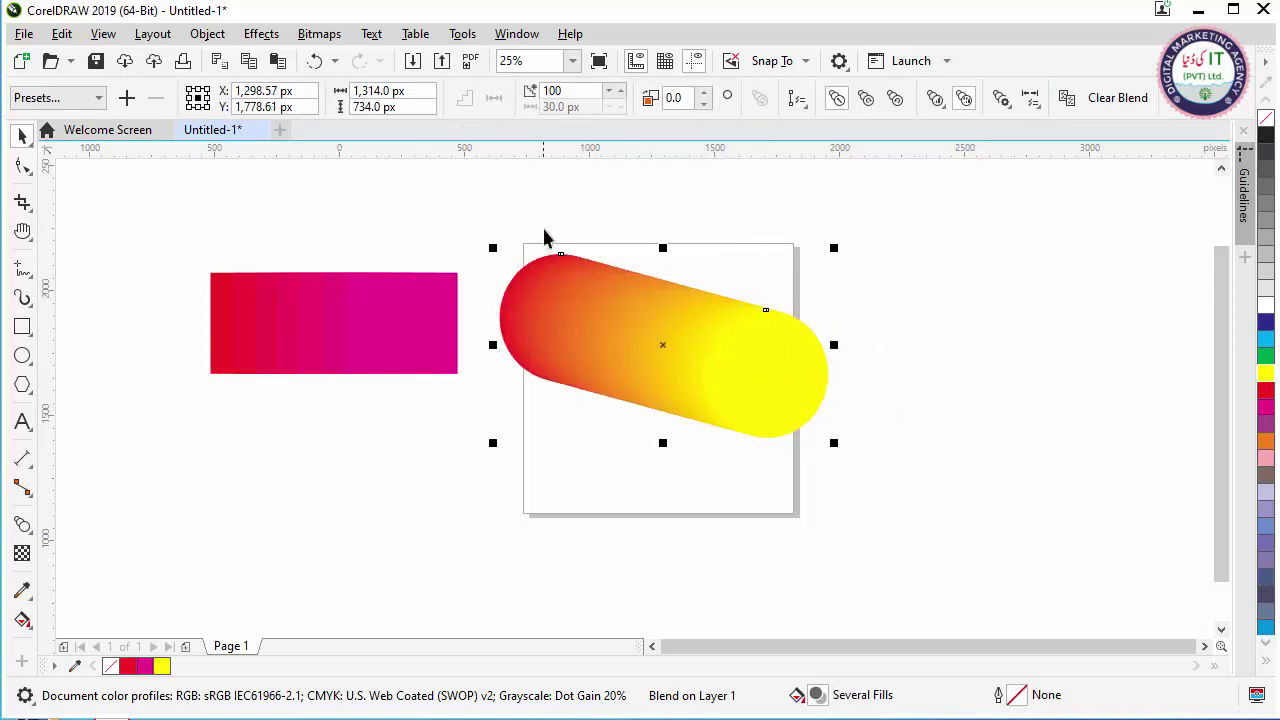
{"action": "left_click", "coordinate": [564, 206]}
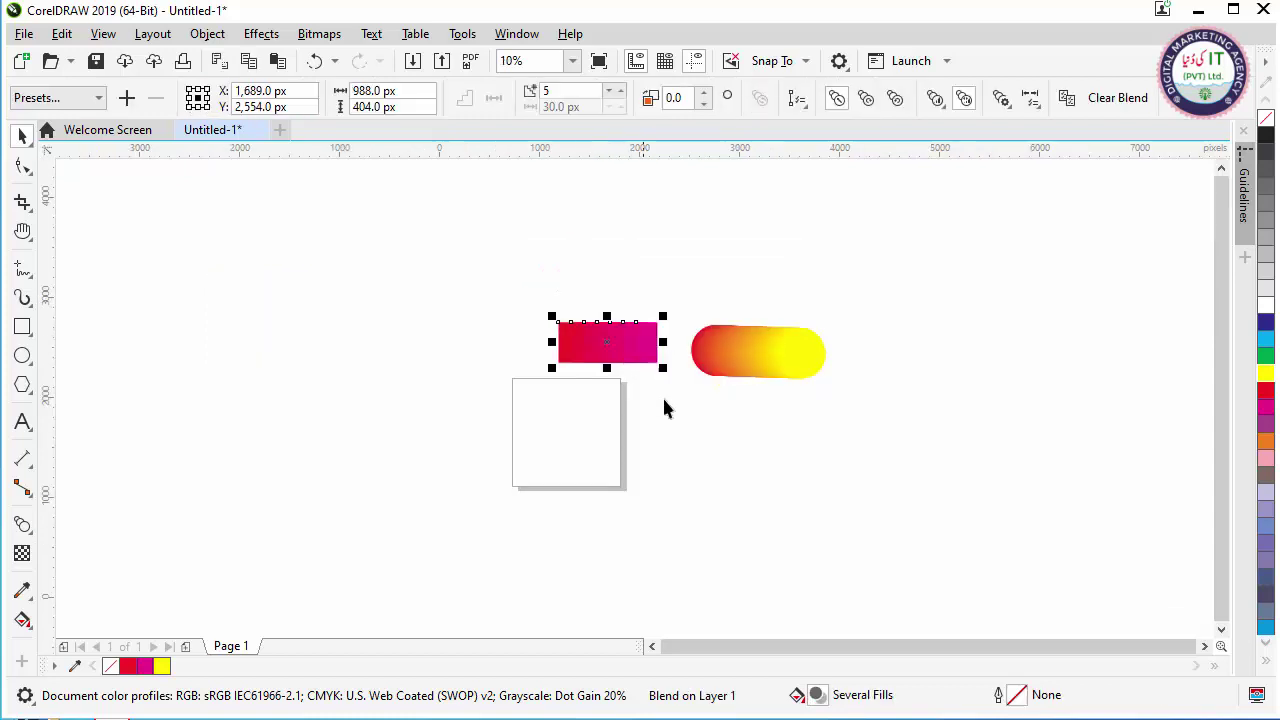
Draw a five-pointed star about 437 by 459 px in the middle of the page and duplicate it down and right
{"action": "scroll", "coordinate": [665, 415], "scroll_direction": "up", "scroll_amount": 2}
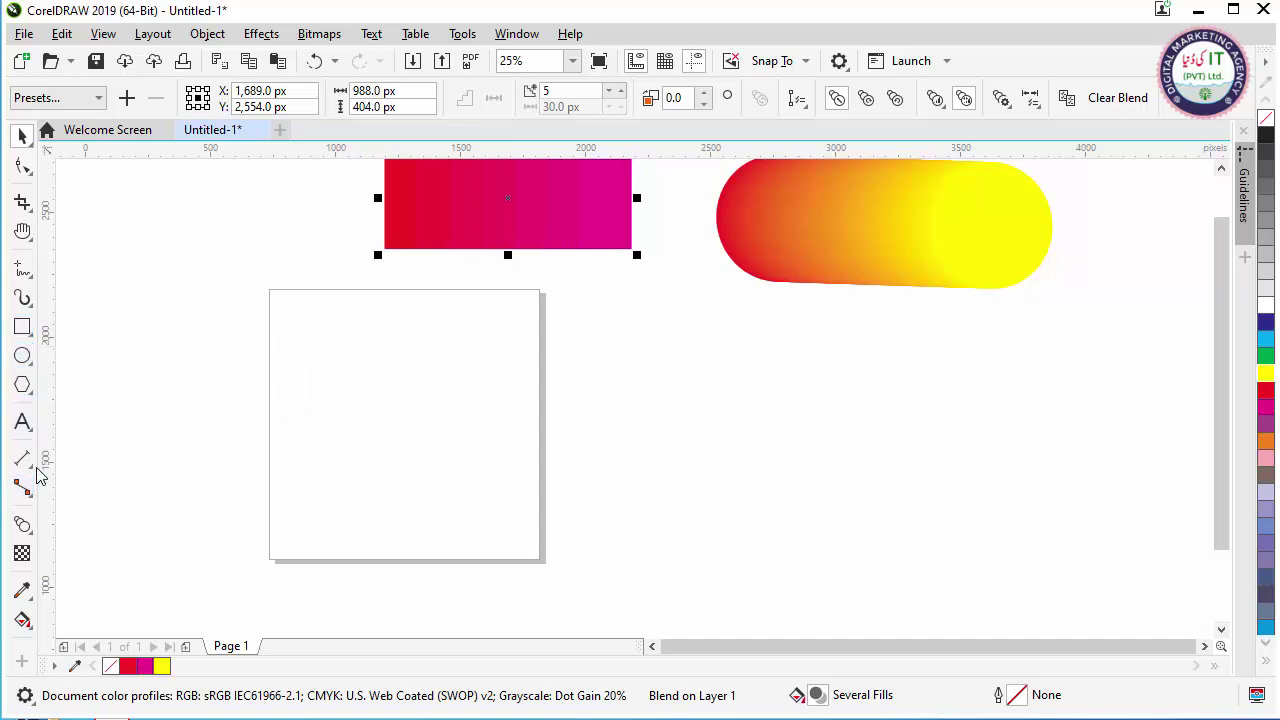
{"action": "left_click", "coordinate": [31, 398]}
{"action": "left_click", "coordinate": [48, 406]}
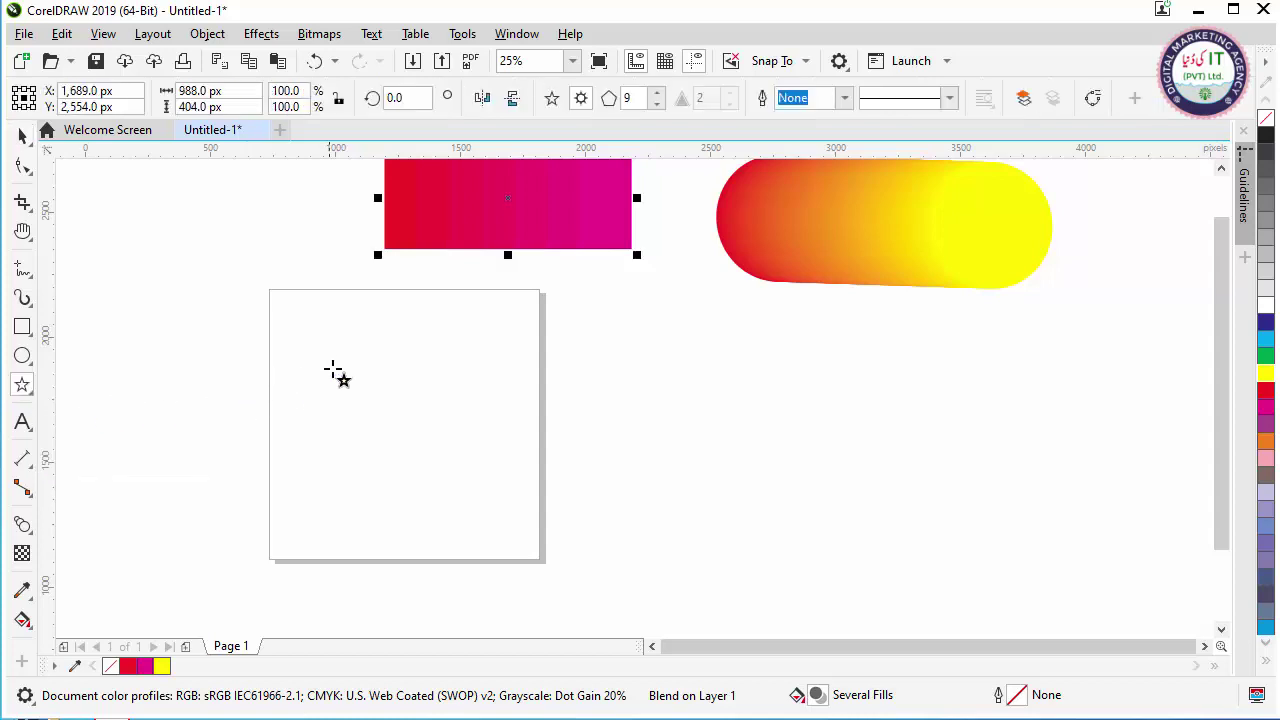
{"action": "left_click_drag", "start_coordinate": [336, 362], "coordinate": [448, 476]}
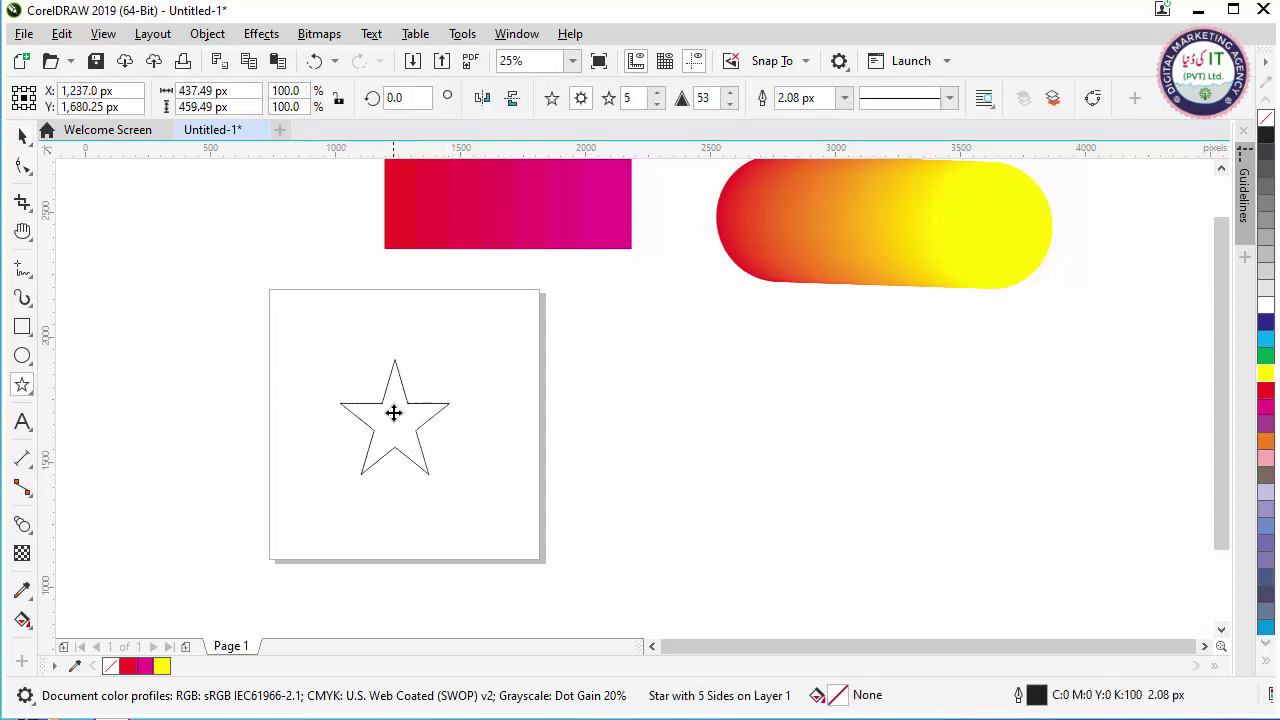
{"action": "left_click_drag", "start_coordinate": [397, 417], "coordinate": [488, 451]}
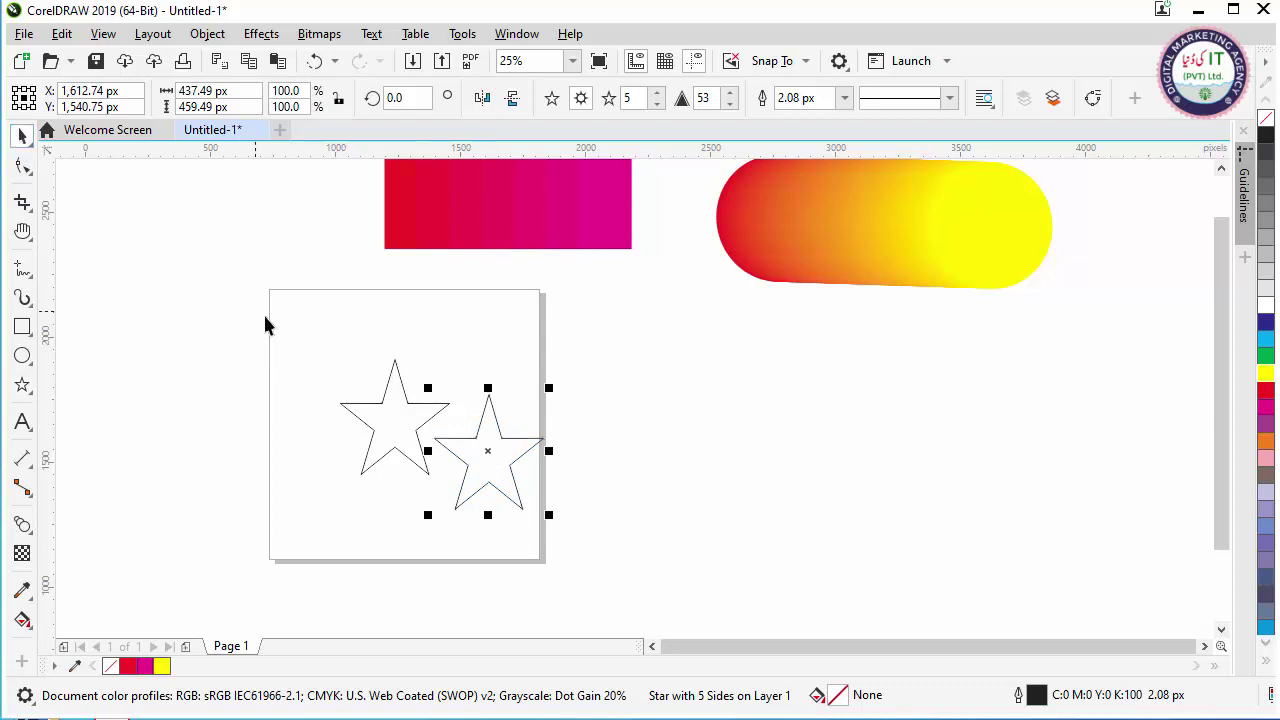
Fill both stars on the page with green
{"action": "left_click_drag", "start_coordinate": [256, 306], "coordinate": [552, 518]}
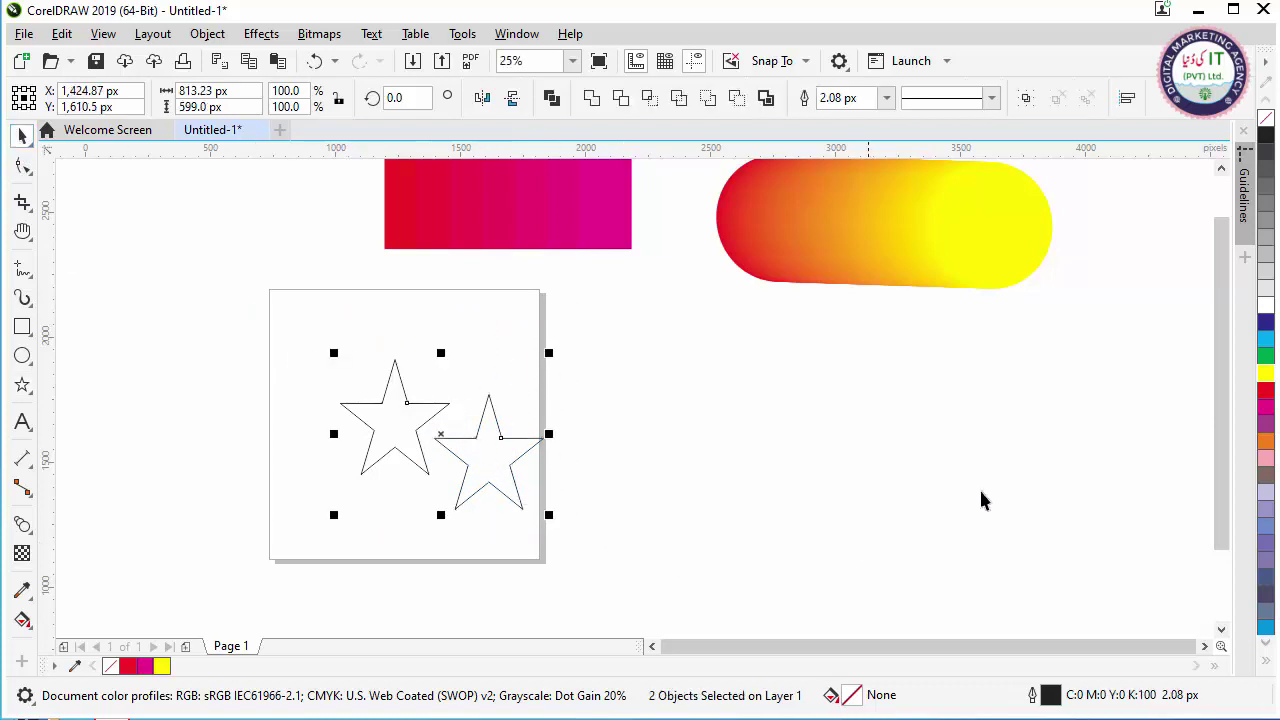
{"action": "left_click", "coordinate": [1266, 357]}
{"action": "left_click", "coordinate": [811, 397]}
{"action": "left_click", "coordinate": [522, 456]}
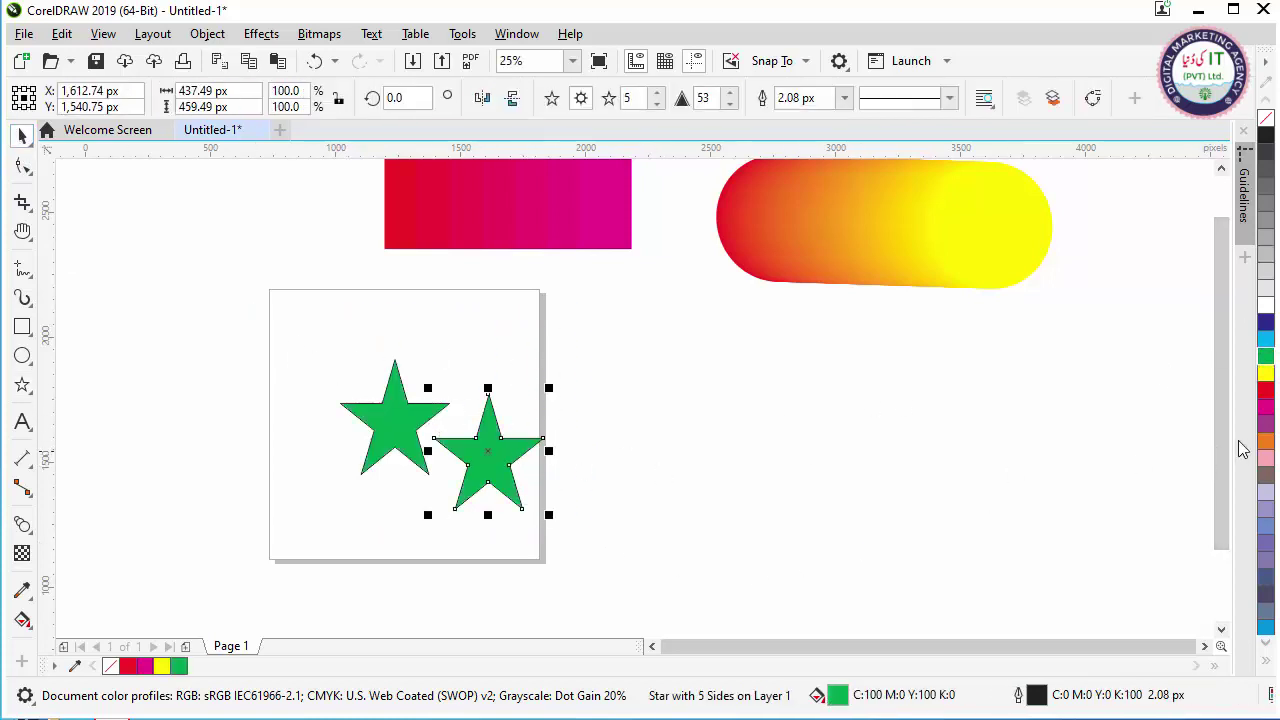
{"action": "left_click", "coordinate": [866, 386]}
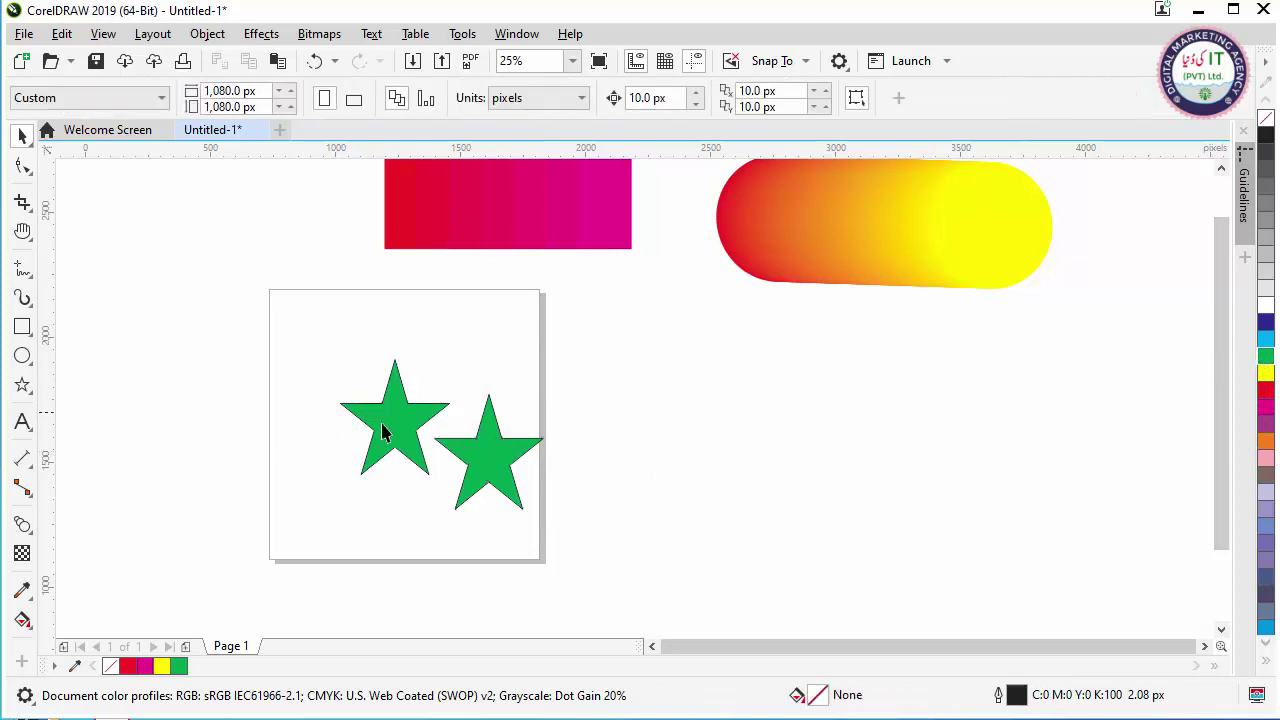
Set the outline width of both green stars to None
{"action": "left_click_drag", "start_coordinate": [316, 368], "coordinate": [591, 514]}
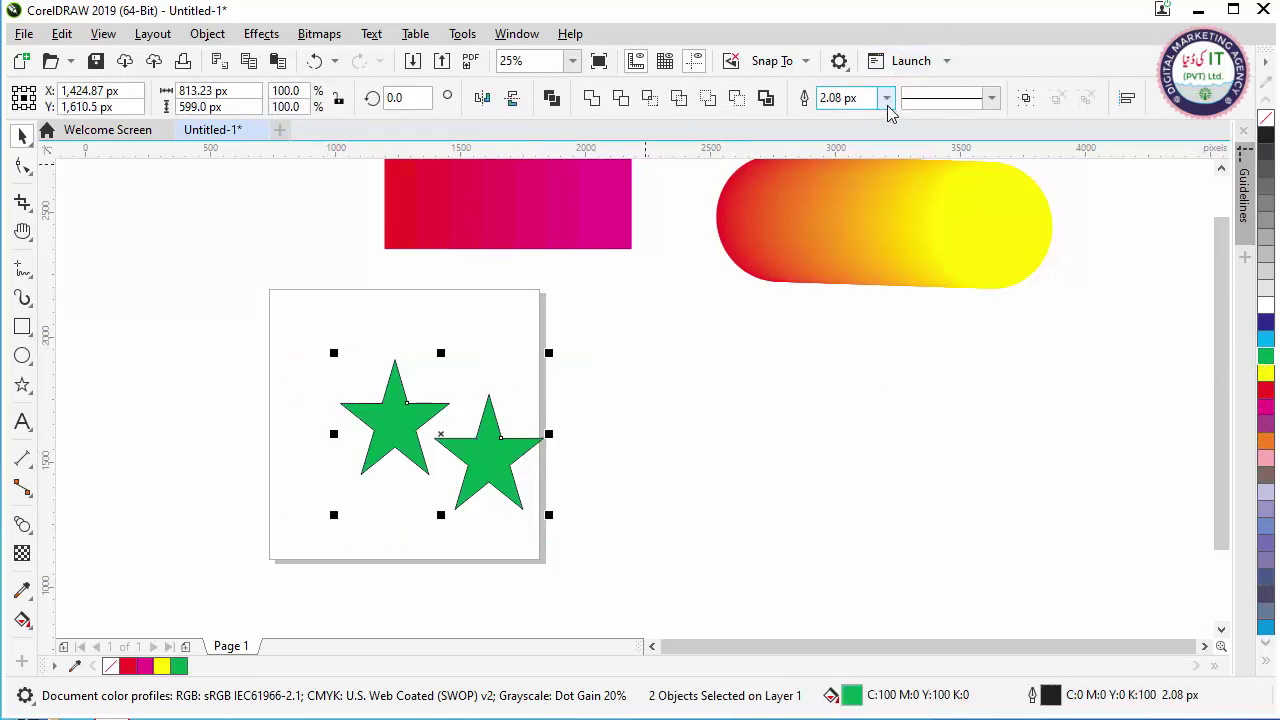
{"action": "left_click", "coordinate": [886, 97]}
{"action": "left_click", "coordinate": [866, 119]}
{"action": "left_click", "coordinate": [810, 384]}
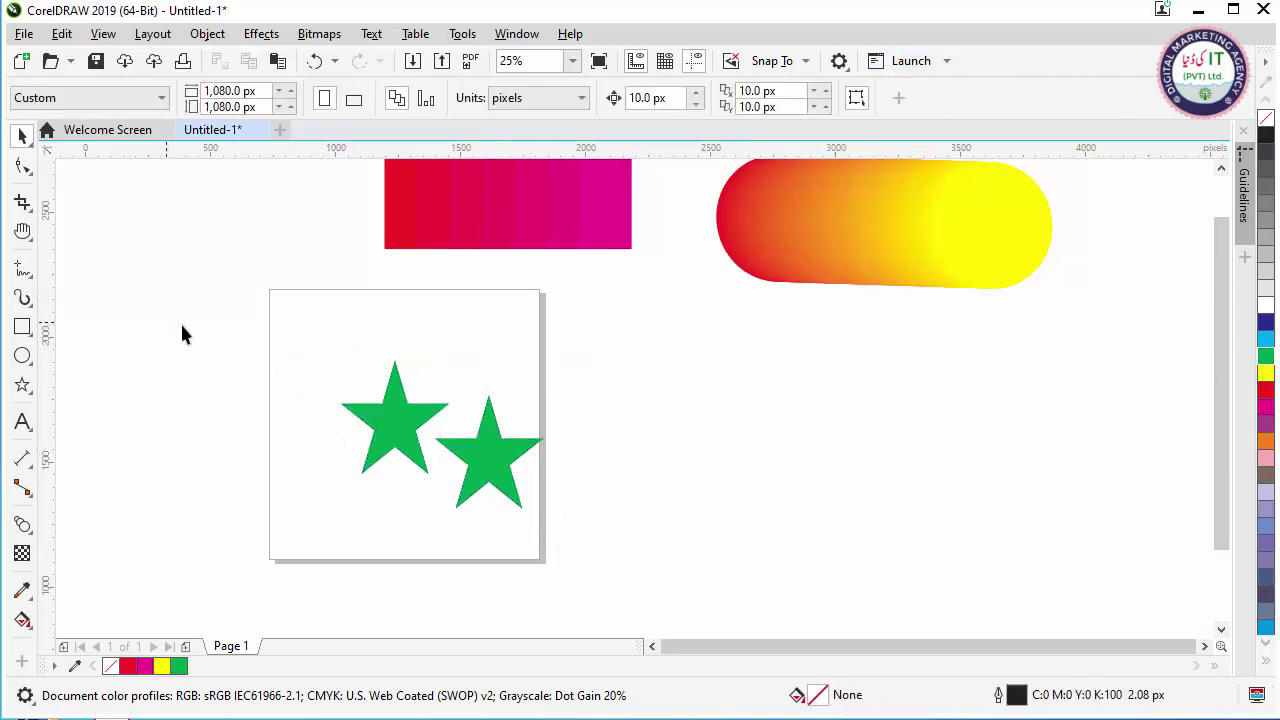
Blend the first green star into its copy with the Blend tool
{"action": "left_click_drag", "start_coordinate": [183, 334], "coordinate": [727, 570]}
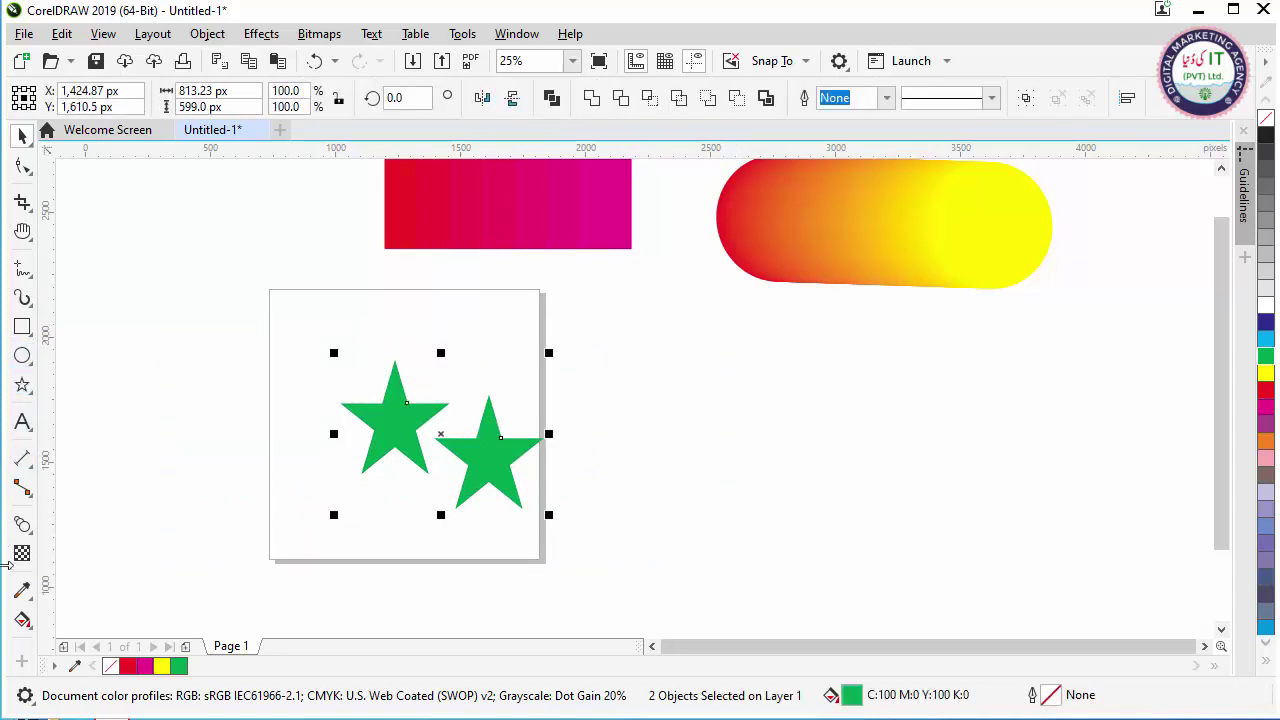
{"action": "left_click", "coordinate": [22, 527]}
{"action": "left_click_drag", "start_coordinate": [371, 429], "coordinate": [517, 500]}
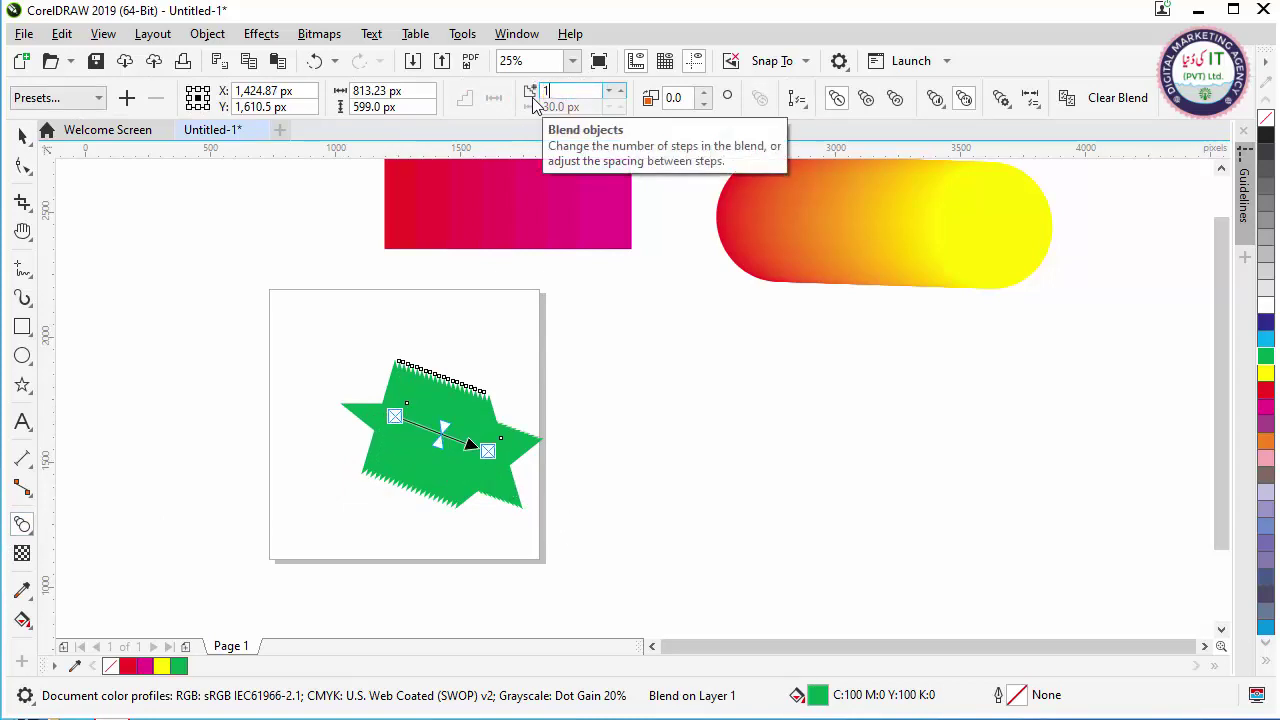
Try 10 steps on the star blend, and set its number of steps to 5
{"action": "key", "text": "Return"}
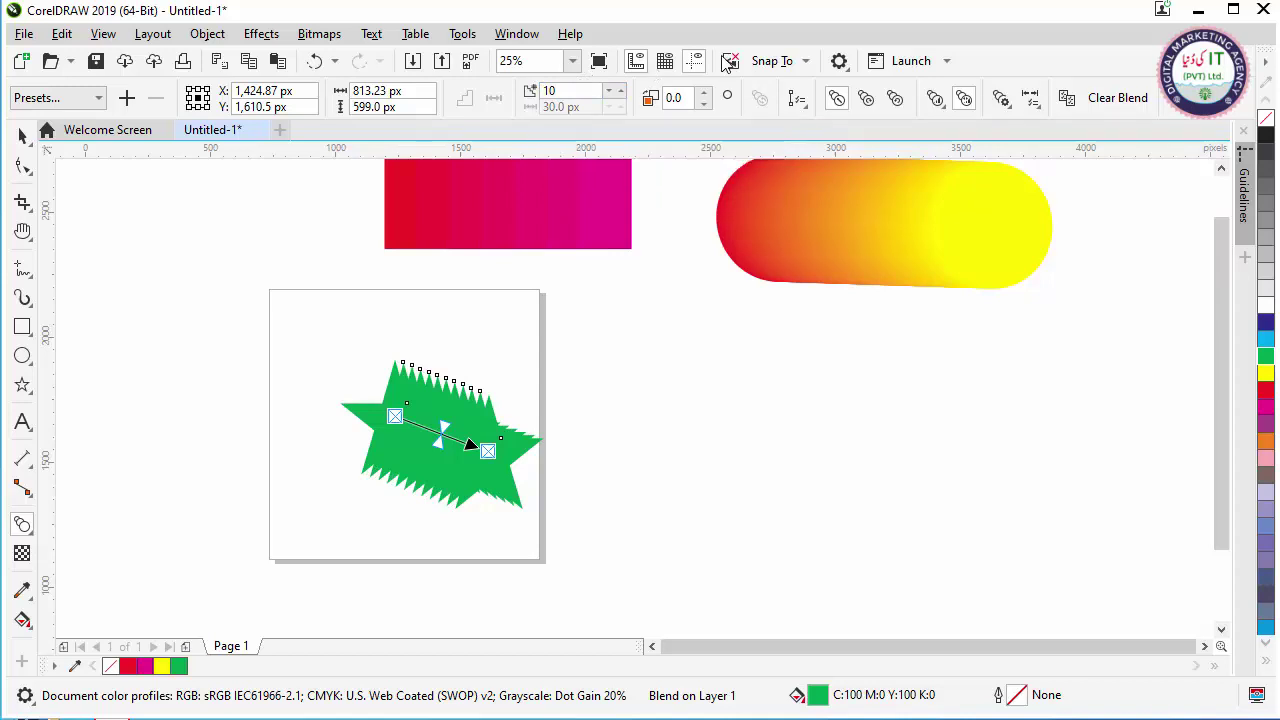
{"action": "left_click", "coordinate": [577, 90]}
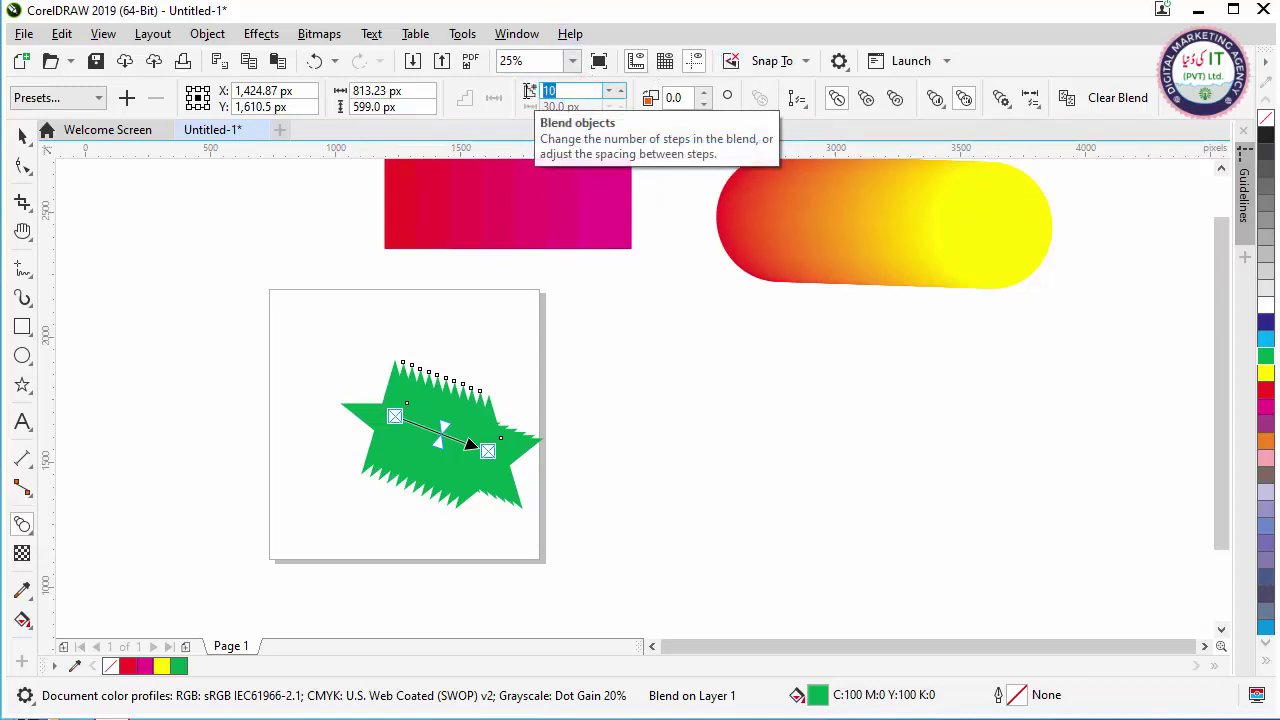
{"action": "key", "text": "Return"}
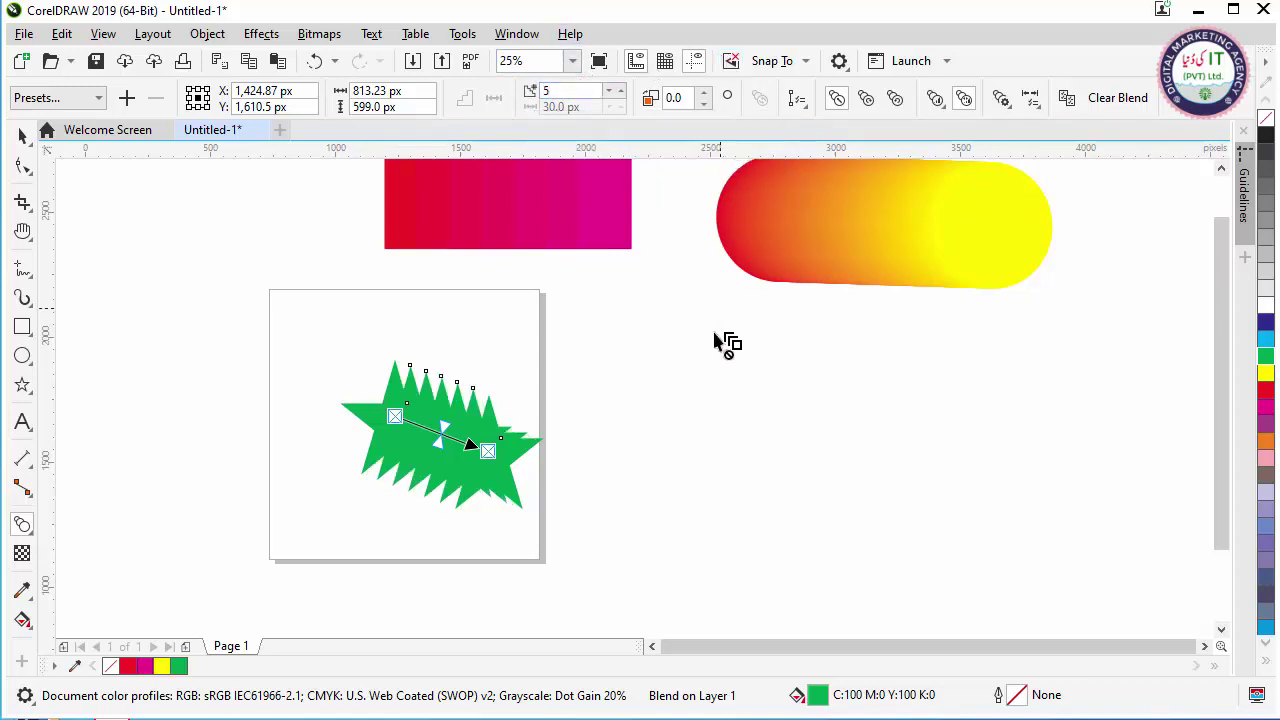
Move the end star of the blend far to the right, stretching the blend to about 3,399 px wide
{"action": "left_click_drag", "start_coordinate": [487, 452], "coordinate": [458, 435]}
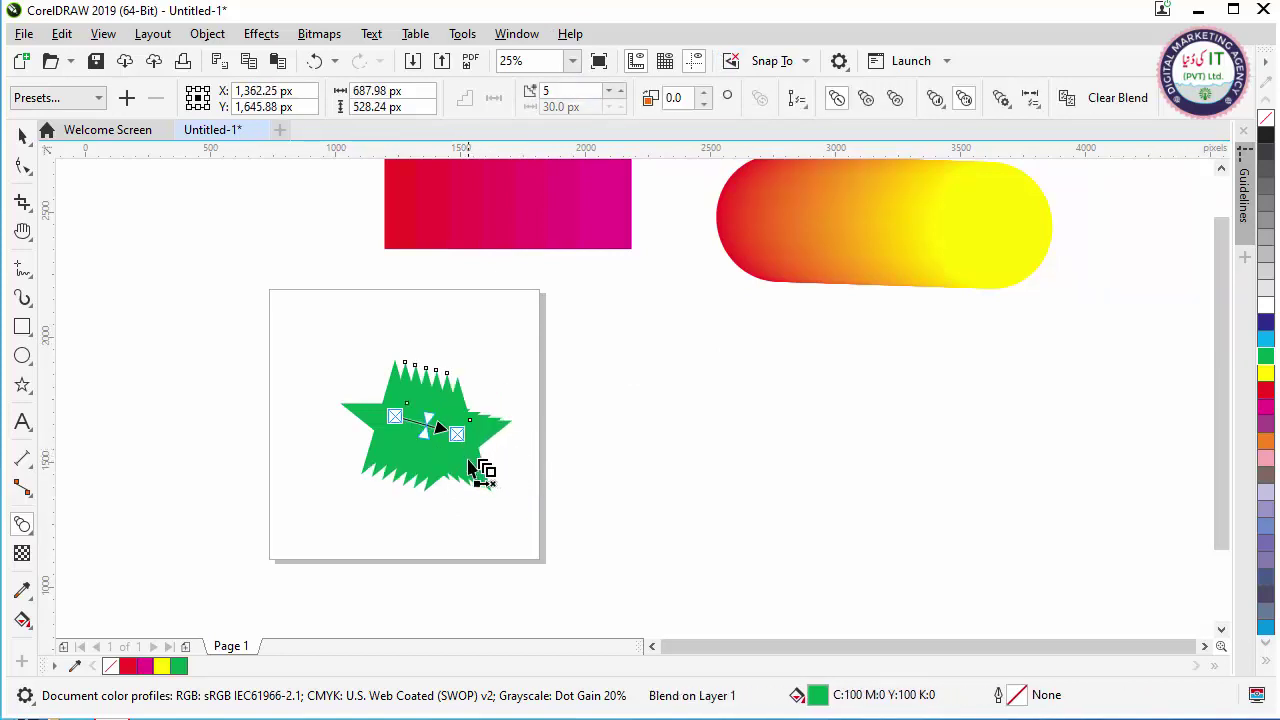
{"action": "left_click_drag", "start_coordinate": [452, 430], "coordinate": [1058, 516]}
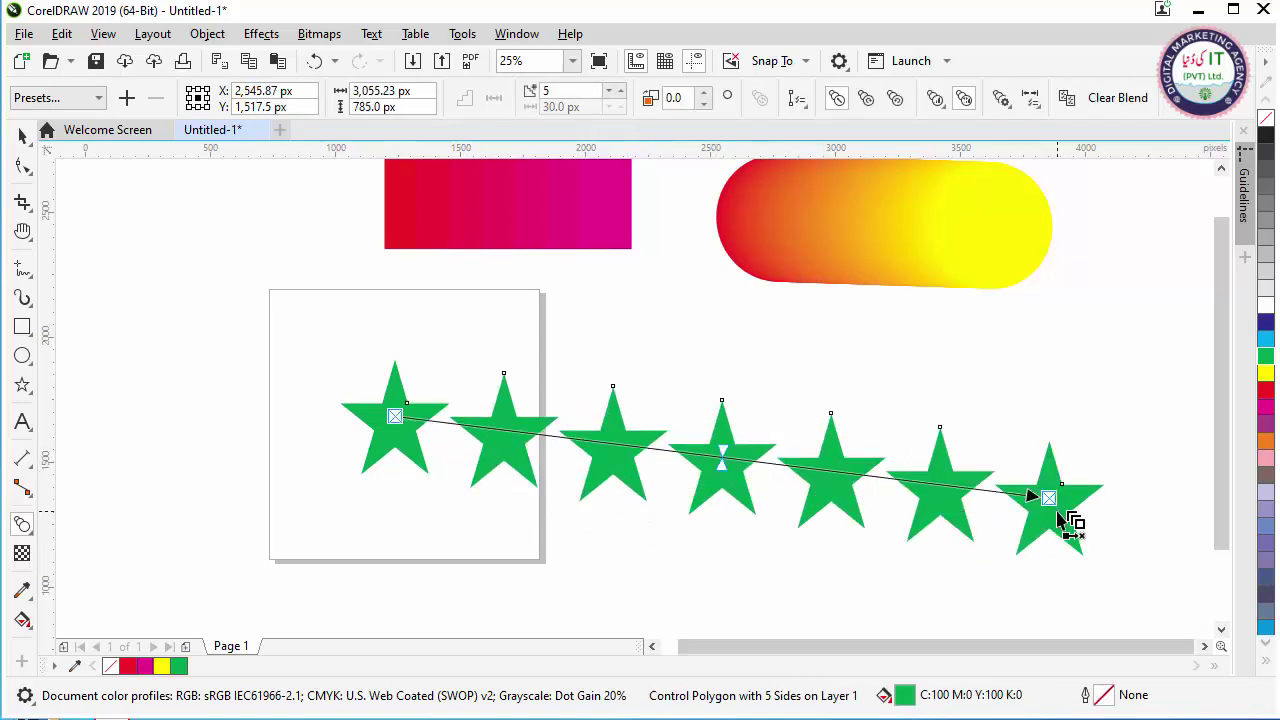
{"action": "left_click", "coordinate": [1052, 508]}
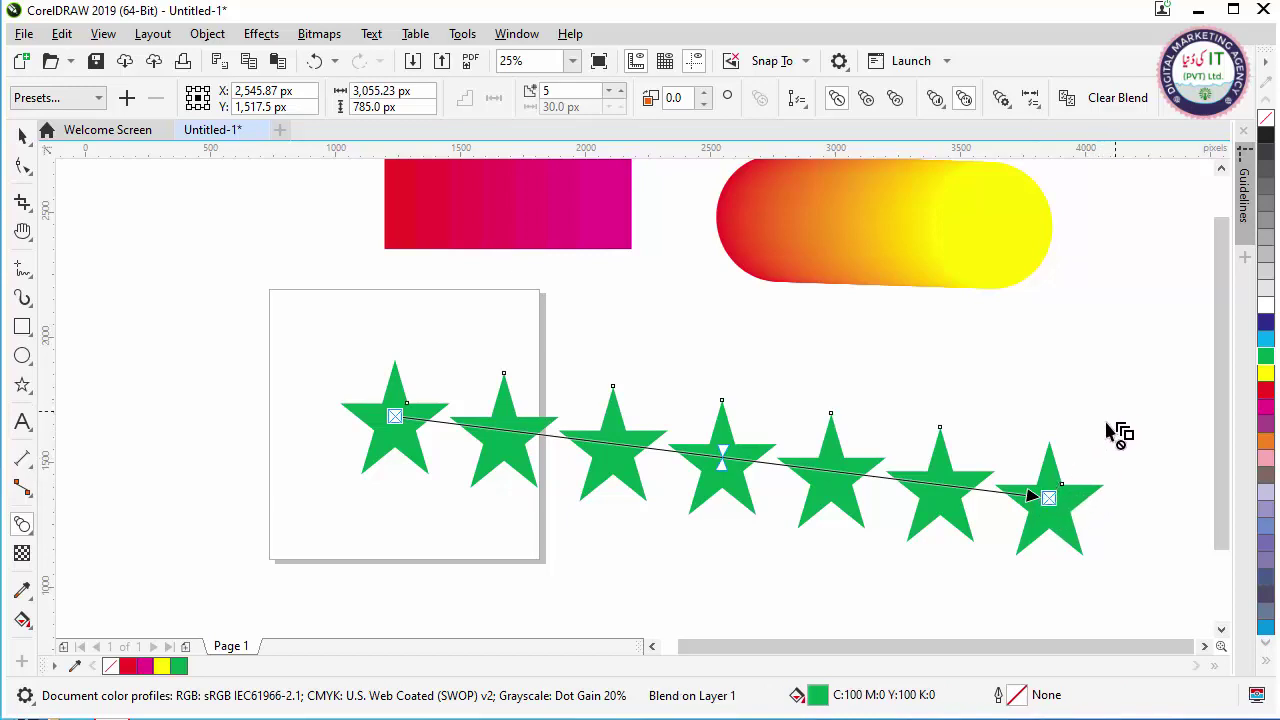
{"action": "left_click_drag", "start_coordinate": [1063, 506], "coordinate": [1118, 513]}
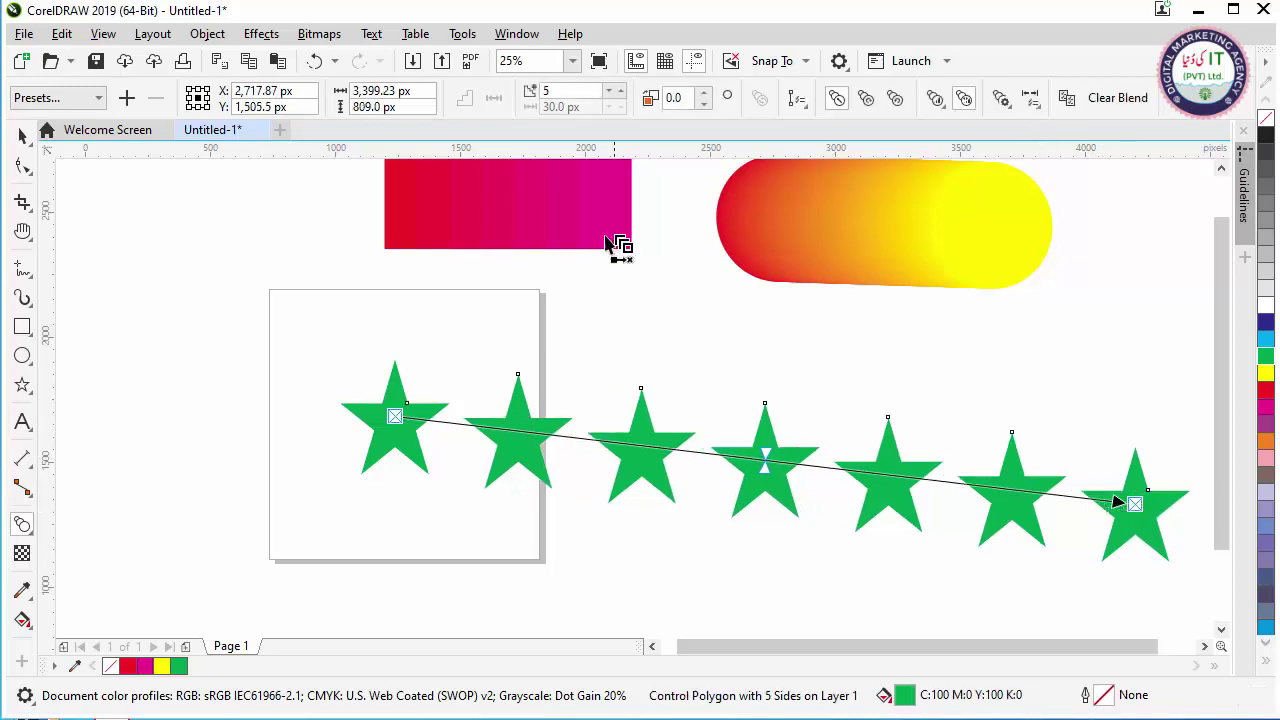
Set the star blend to 14 steps and reposition its start and end stars so it spans about 4,385 by 1,071 px
{"action": "left_click", "coordinate": [621, 96]}
{"action": "scroll", "coordinate": [621, 92], "scroll_direction": "up", "scroll_amount": 10}
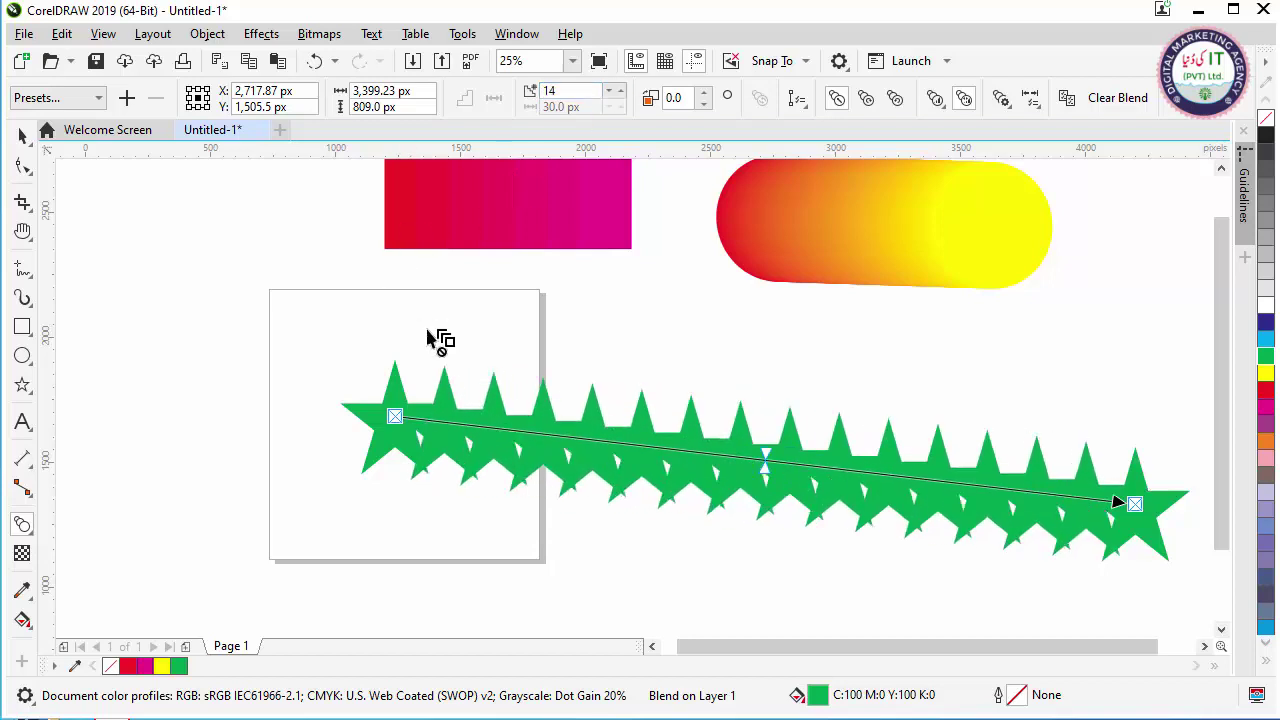
{"action": "left_click_drag", "start_coordinate": [394, 414], "coordinate": [95, 342]}
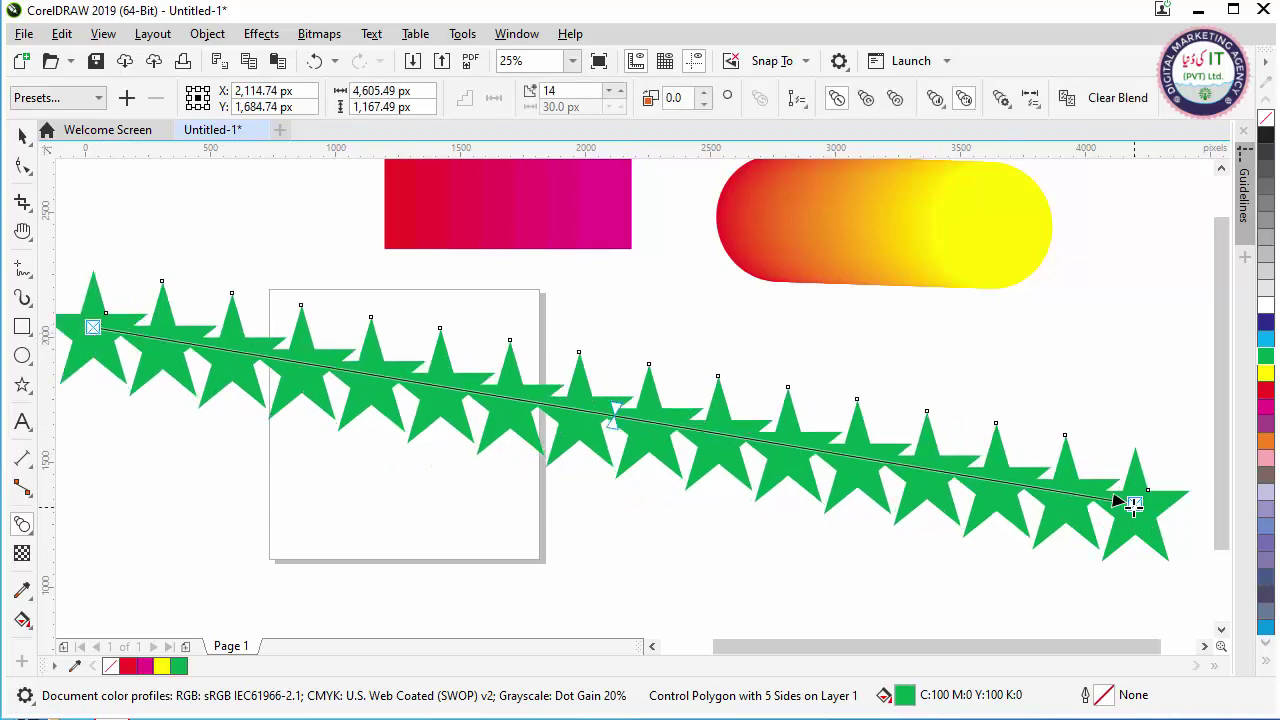
{"action": "left_click_drag", "start_coordinate": [1134, 504], "coordinate": [965, 462]}
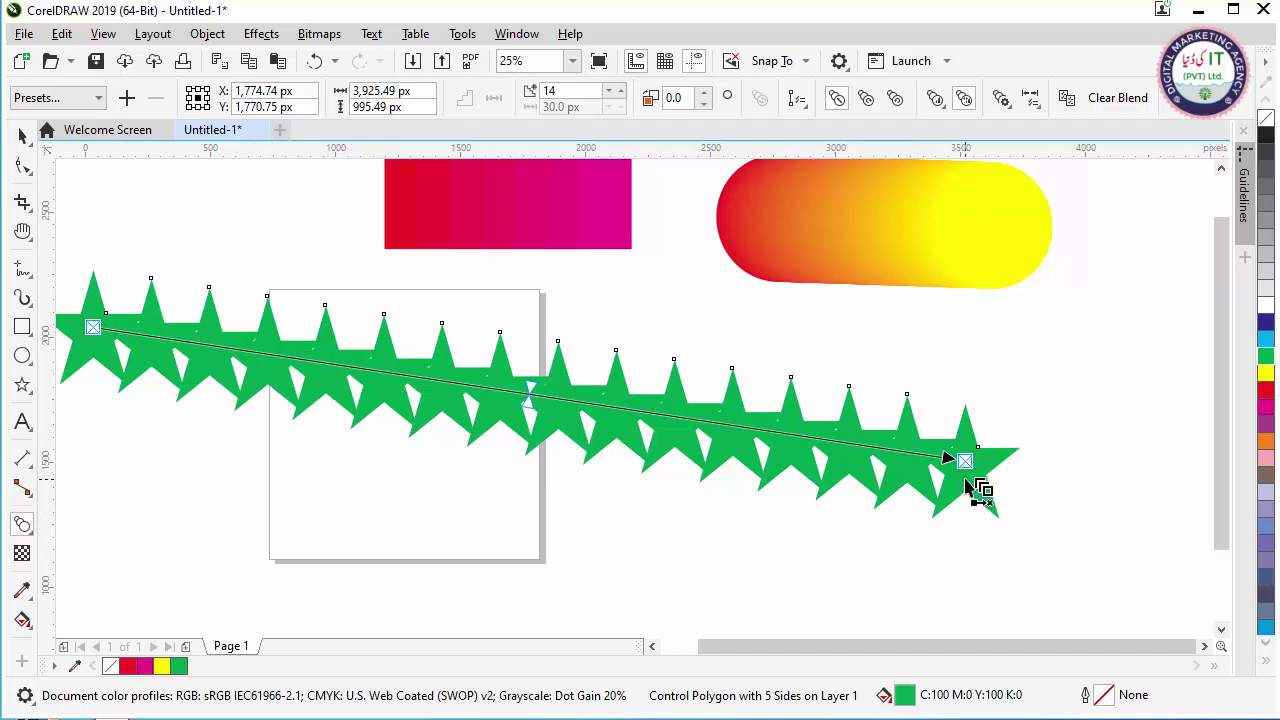
{"action": "left_click_drag", "start_coordinate": [964, 461], "coordinate": [1080, 480]}
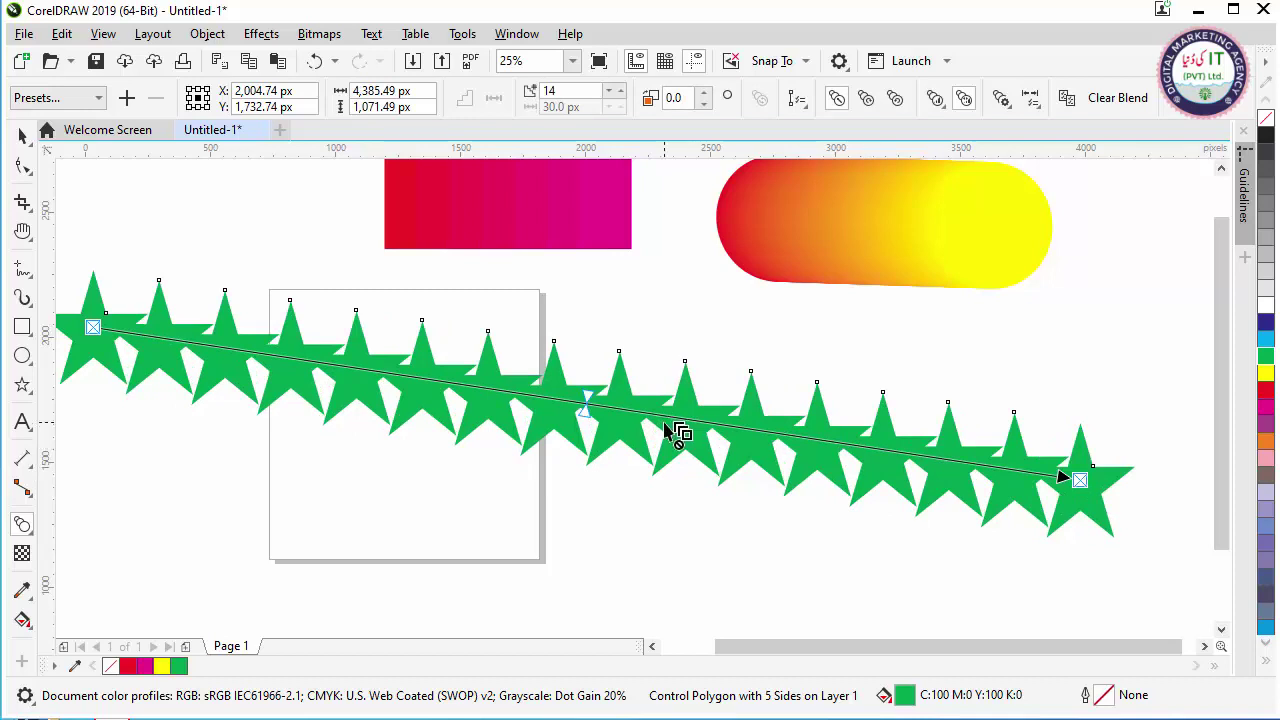
Move the whole star blend off the page, above the rectangle and ellipse blends
{"action": "scroll", "coordinate": [668, 430], "scroll_direction": "down", "scroll_amount": 3}
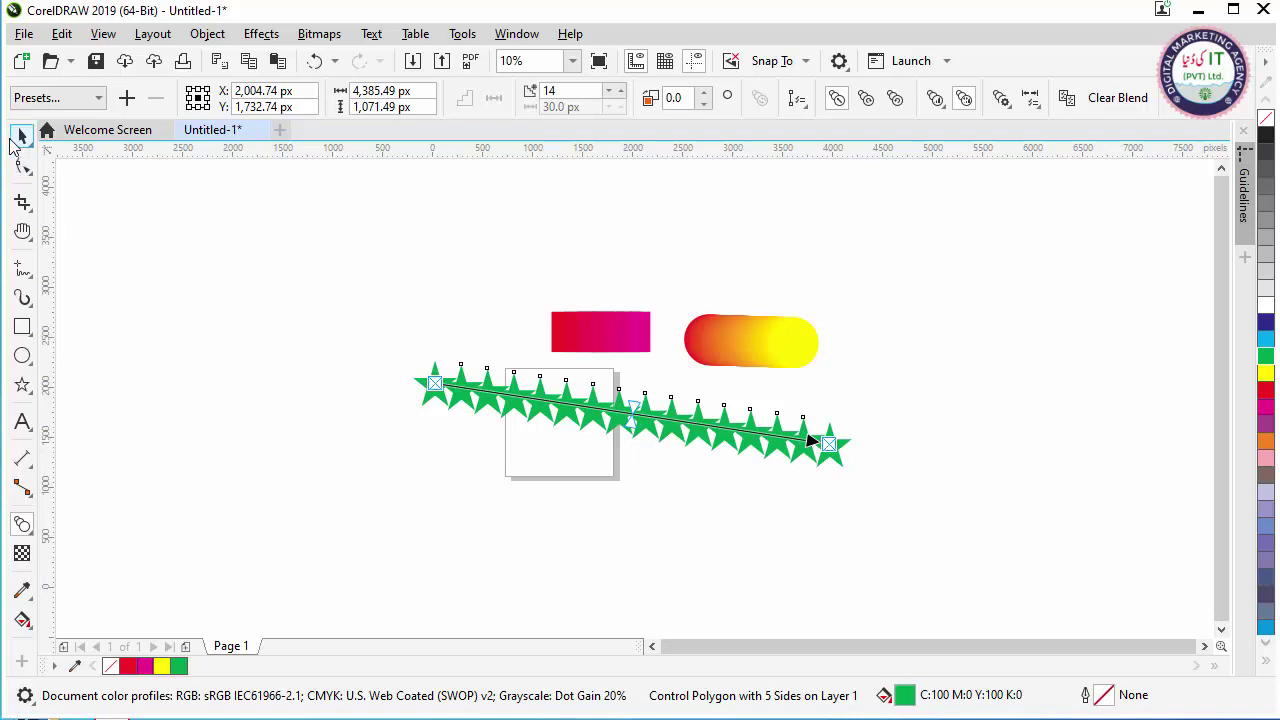
{"action": "left_click", "coordinate": [22, 136]}
{"action": "left_click_drag", "start_coordinate": [614, 404], "coordinate": [636, 252]}
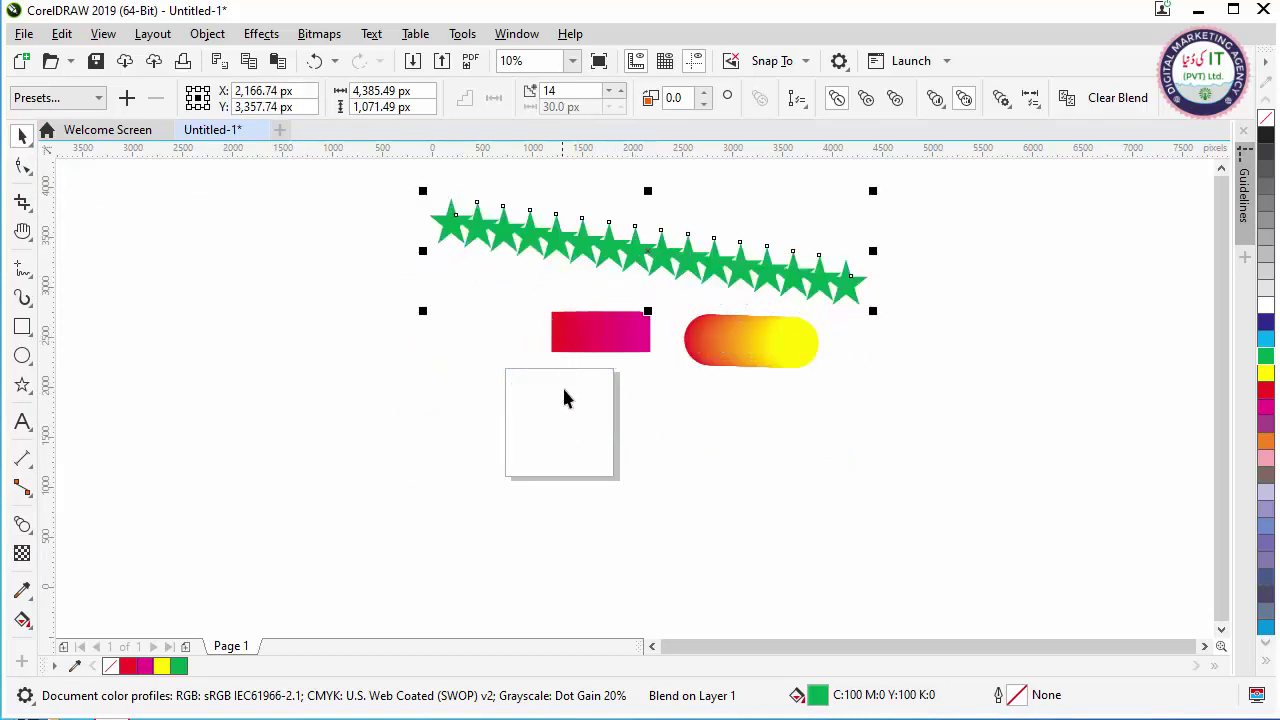
{"action": "scroll", "coordinate": [563, 442], "scroll_direction": "up", "scroll_amount": 2}
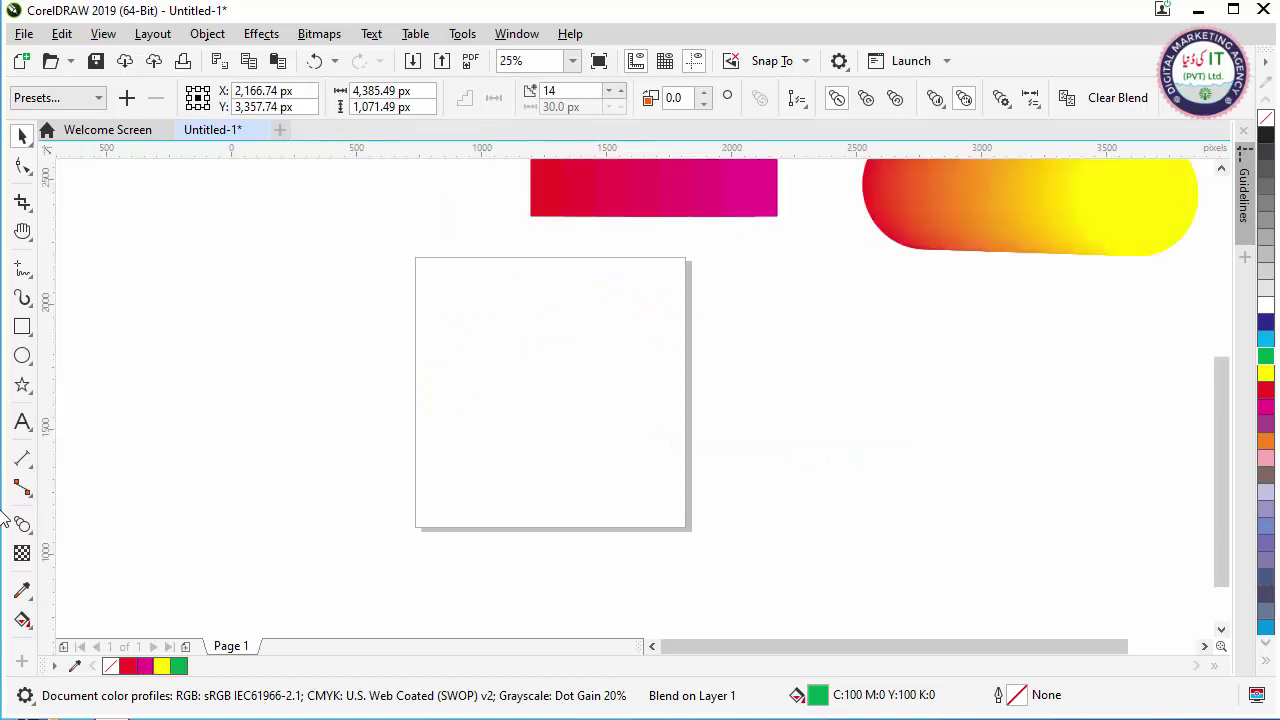
Place the separate red and yellow ellipses beside the page, right of the ellipse blend, and select each ellipse in turn
{"action": "left_click_drag", "start_coordinate": [829, 287], "coordinate": [1060, 430]}
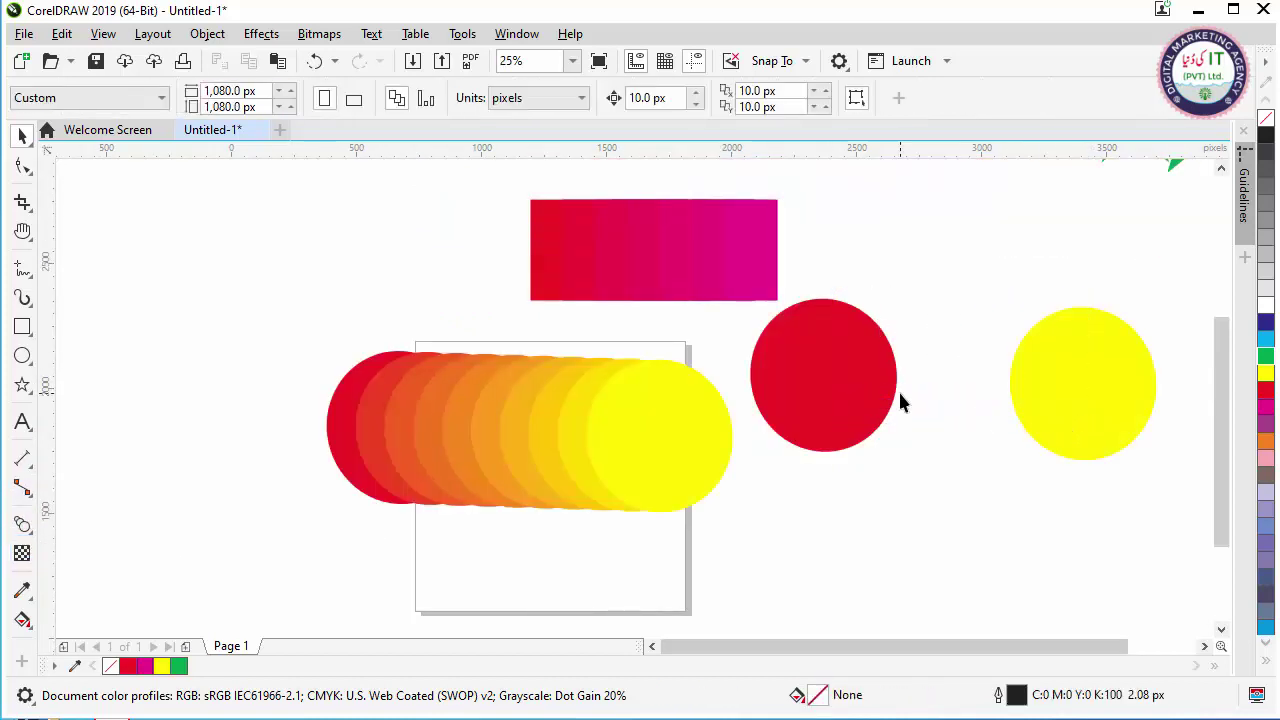
{"action": "left_click", "coordinate": [894, 402]}
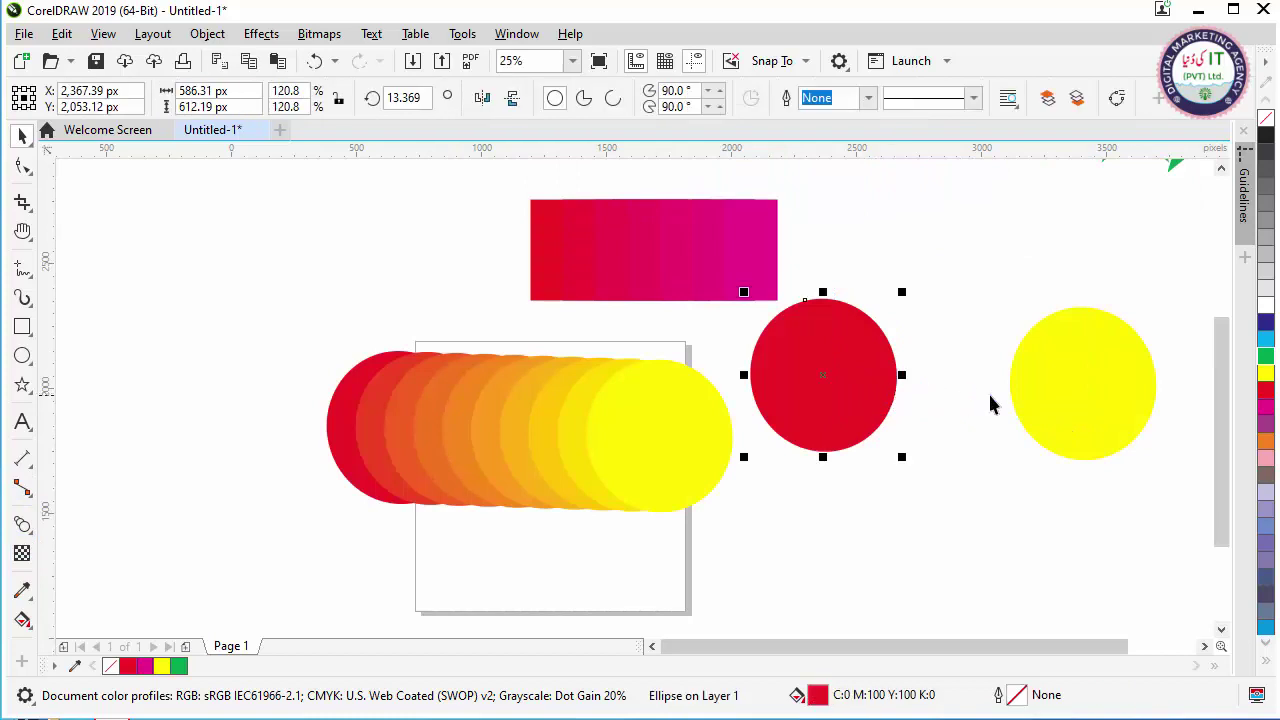
{"action": "left_click", "coordinate": [1078, 403]}
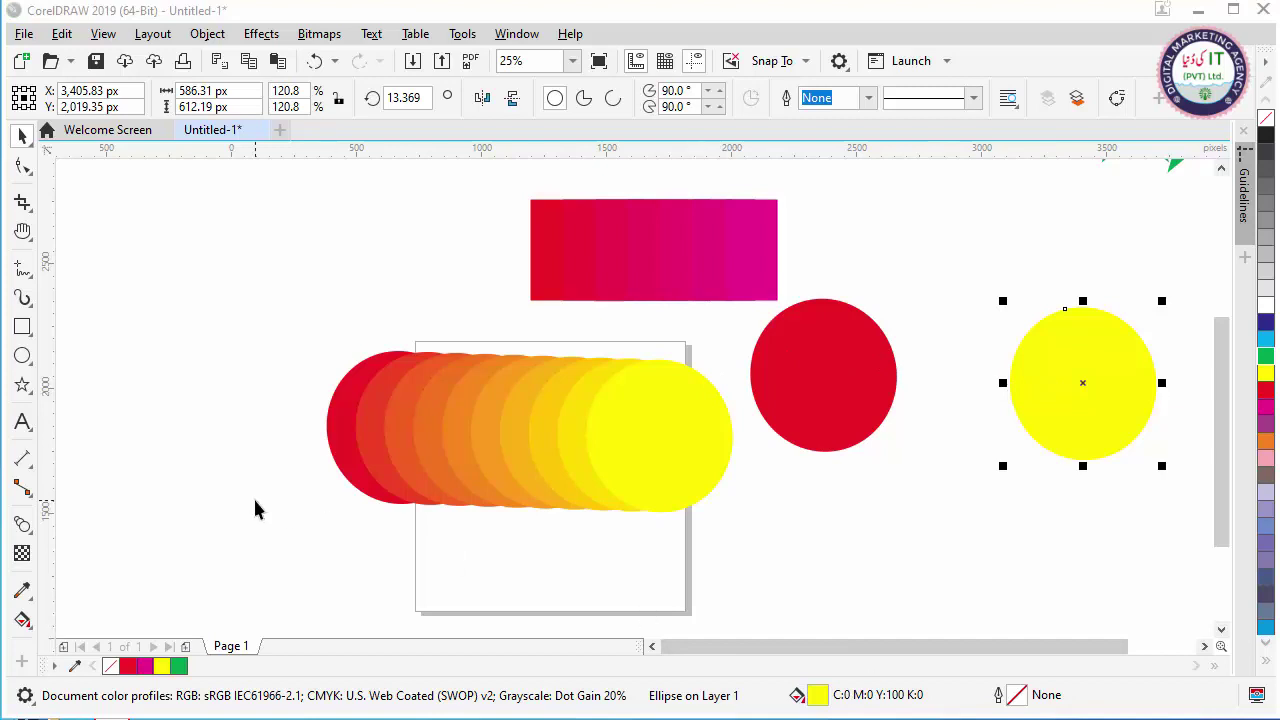
Draw a five-pointed star about 723 by 687 px in the empty area left of the page
{"action": "left_click", "coordinate": [24, 385]}
{"action": "left_click_drag", "start_coordinate": [158, 250], "coordinate": [321, 441]}
{"action": "key", "text": "ctrl"}
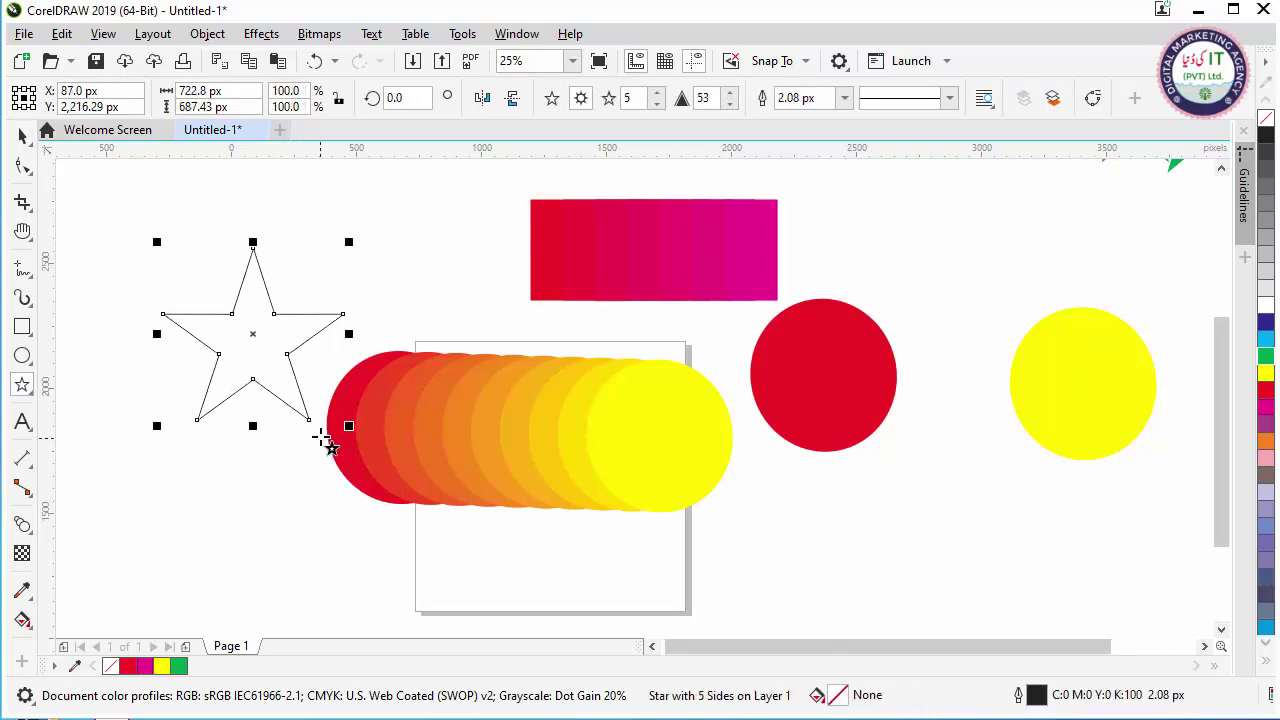
Create a concentric smaller copy of the star, about 352 by 335 px, and size the outer star to about 736 by 700 px
{"action": "left_click", "coordinate": [23, 136]}
{"action": "left_click_drag", "start_coordinate": [348, 242], "coordinate": [306, 278]}
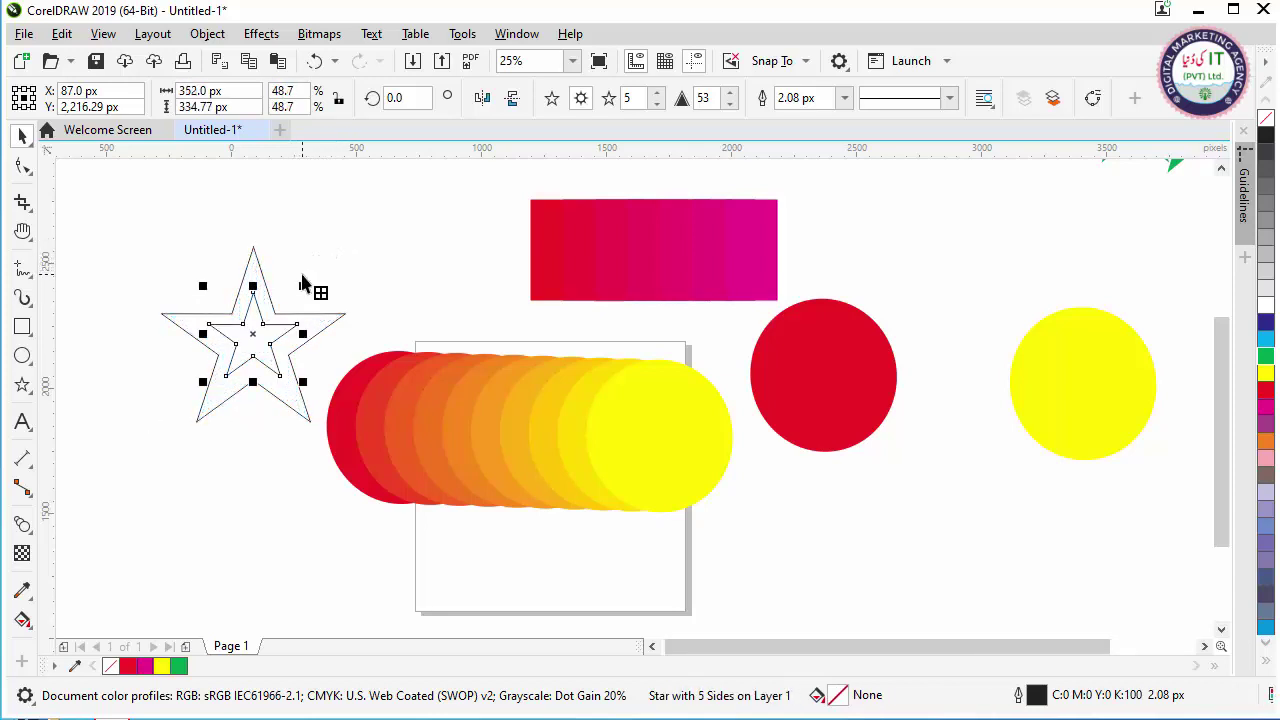
{"action": "left_click", "coordinate": [328, 249]}
{"action": "left_click", "coordinate": [260, 284]}
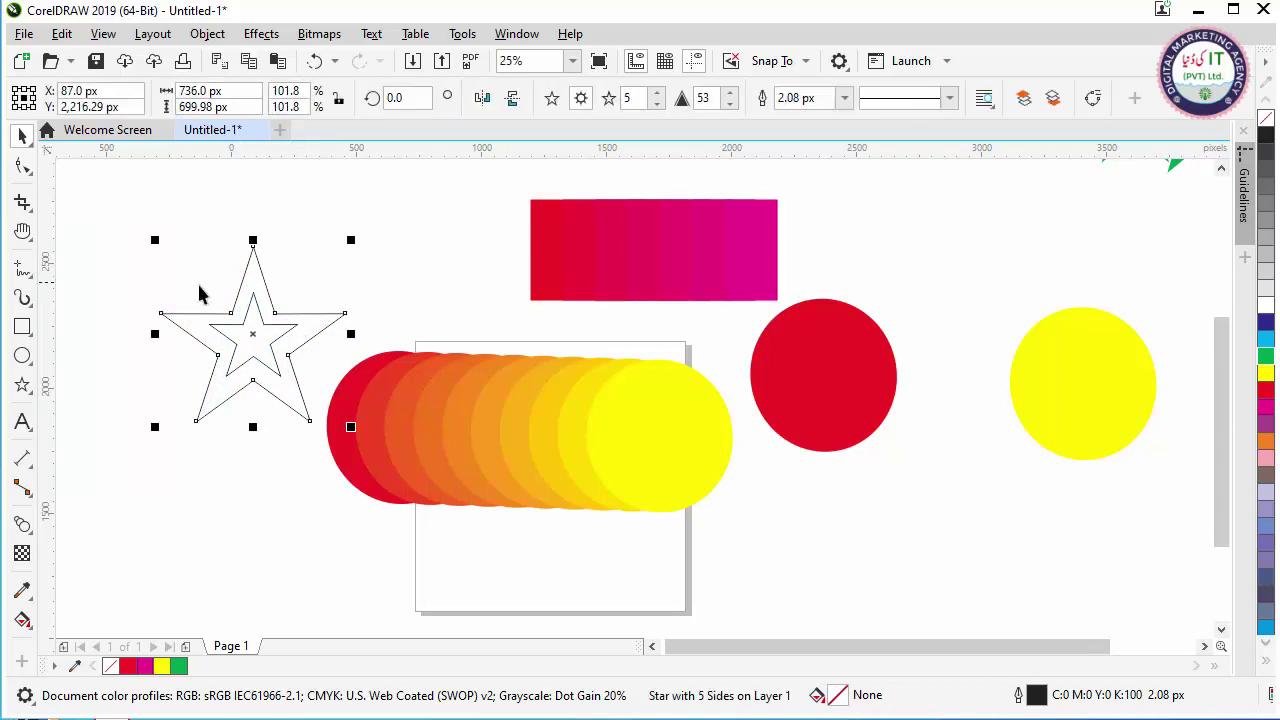
Blend the outer star into the small inner star using 20 steps
{"action": "left_click", "coordinate": [27, 526]}
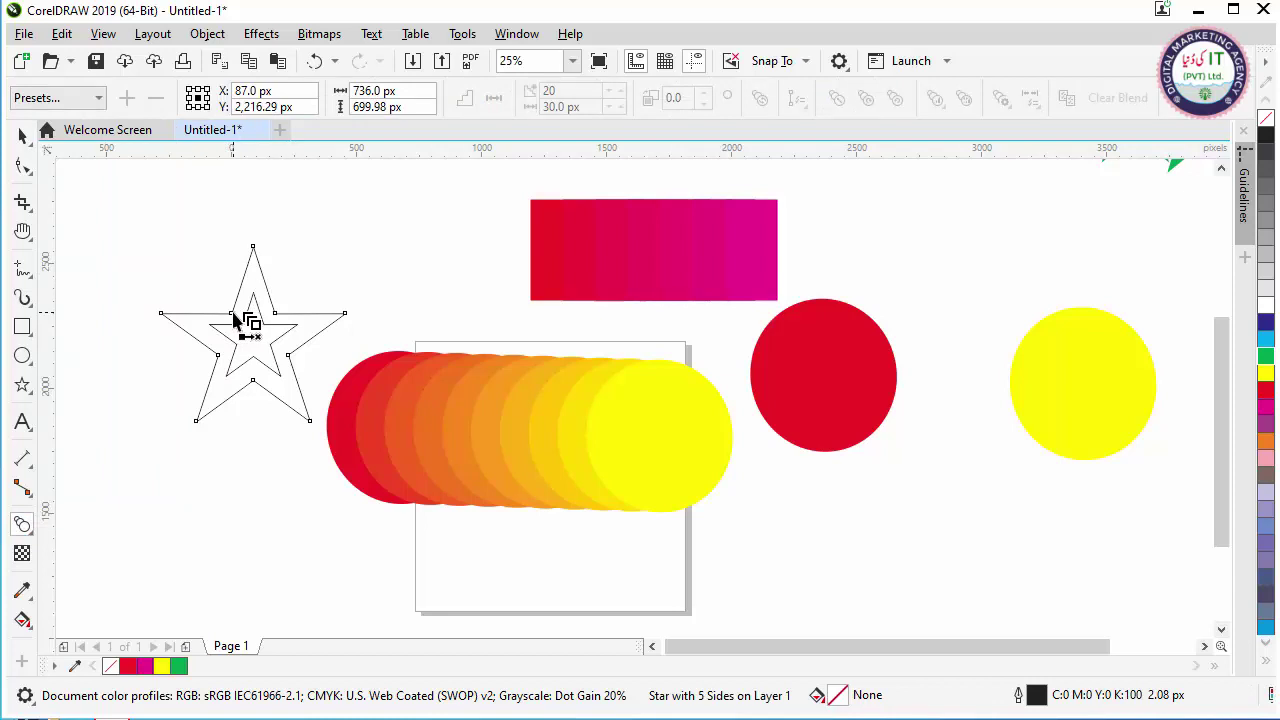
{"action": "left_click_drag", "start_coordinate": [233, 318], "coordinate": [252, 333]}
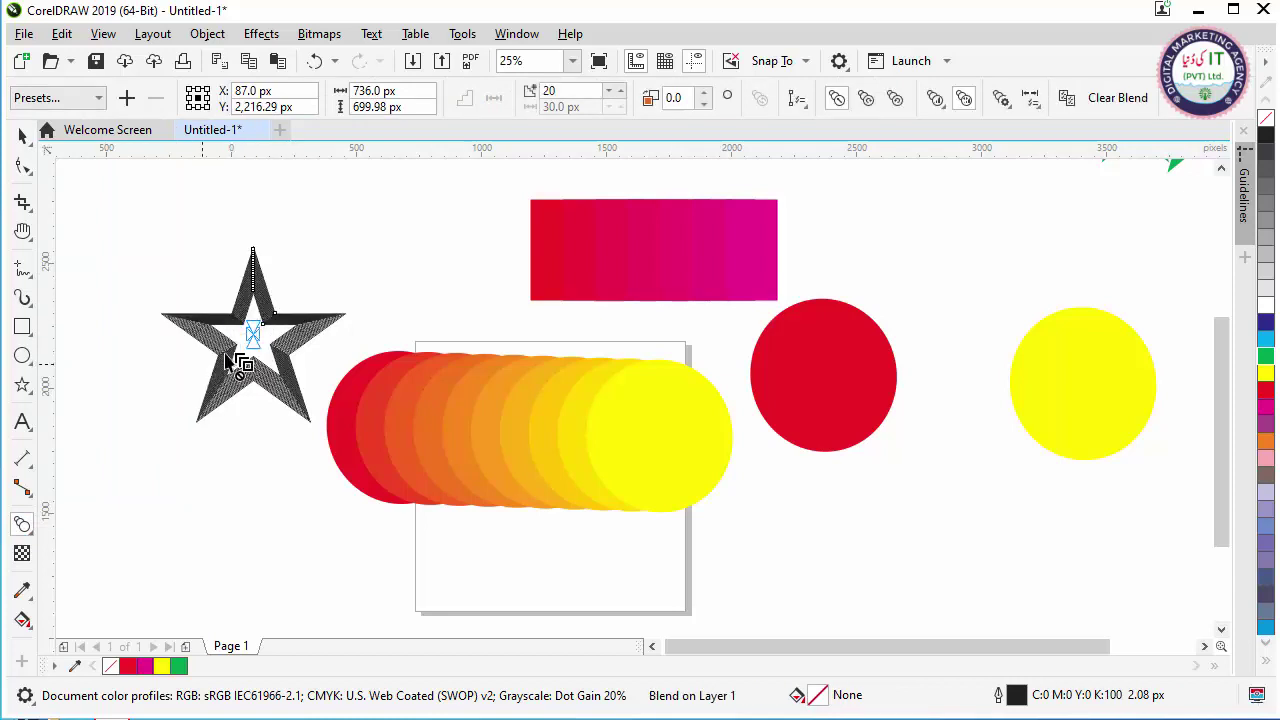
{"action": "scroll", "coordinate": [251, 337], "scroll_direction": "up", "scroll_amount": 1}
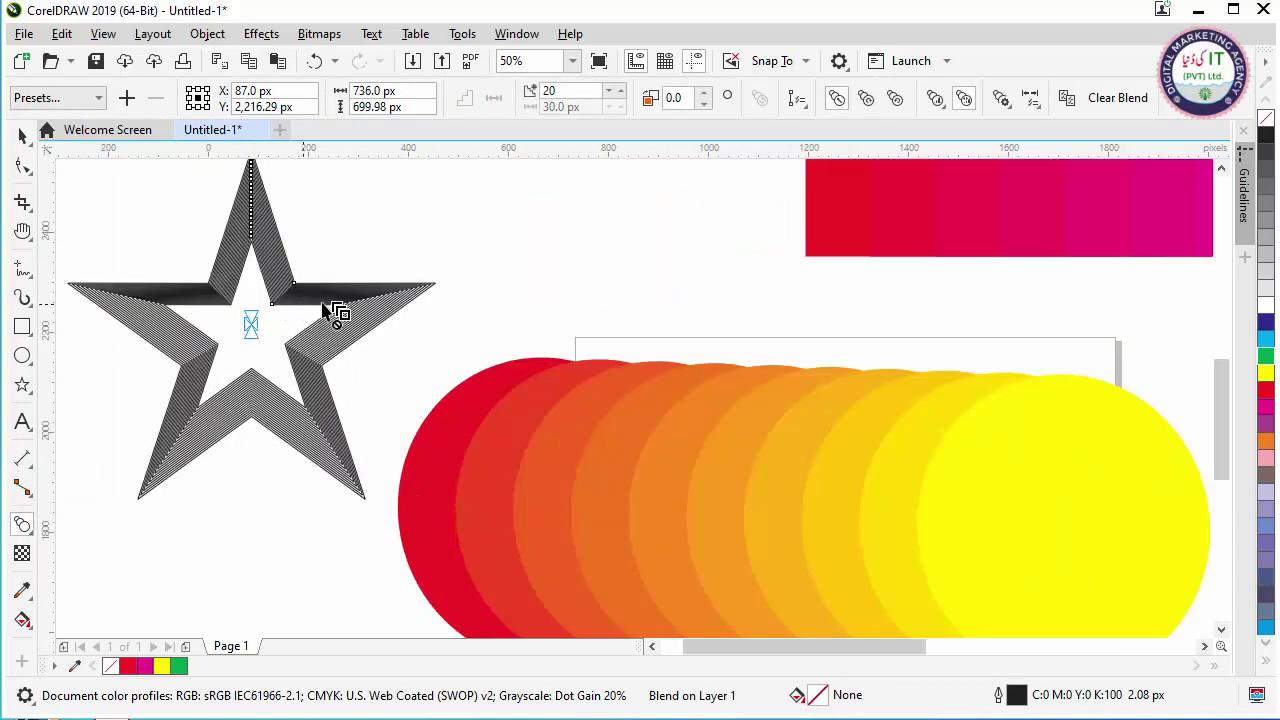
Fill only the inner star of the new blend with yellow
{"action": "left_click", "coordinate": [22, 135]}
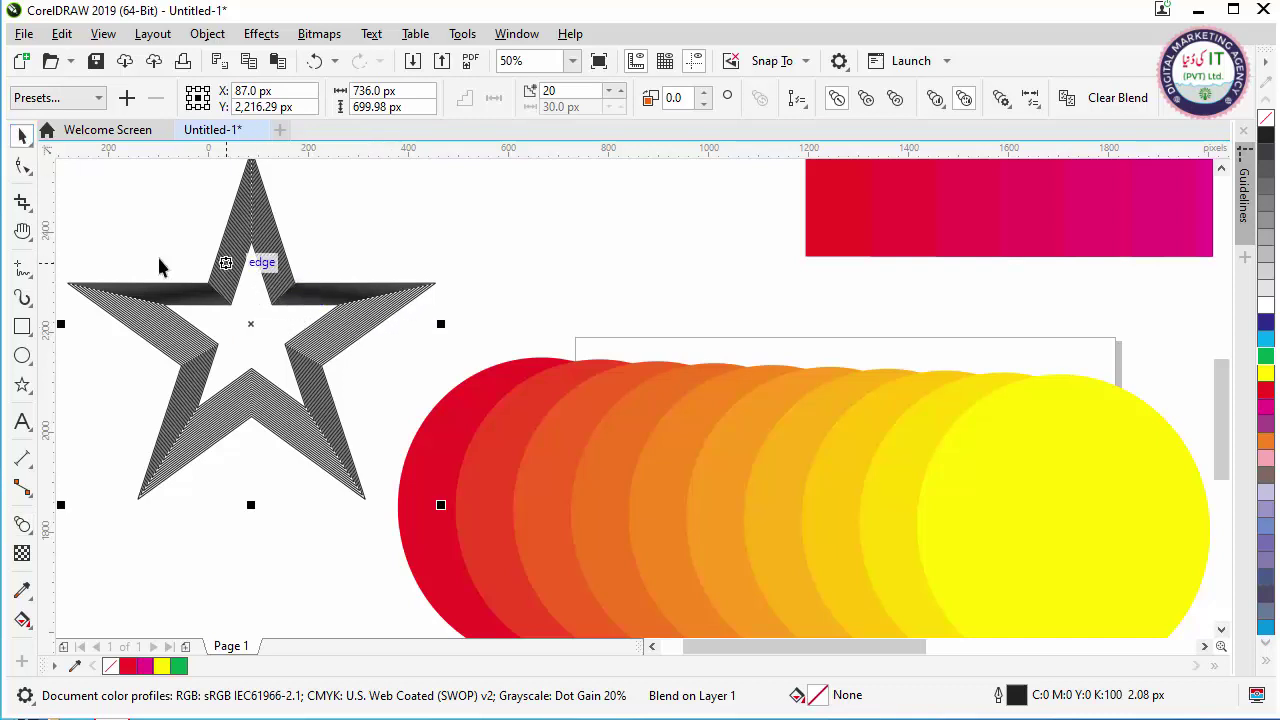
{"action": "left_click", "coordinate": [157, 200]}
{"action": "left_click", "coordinate": [278, 340]}
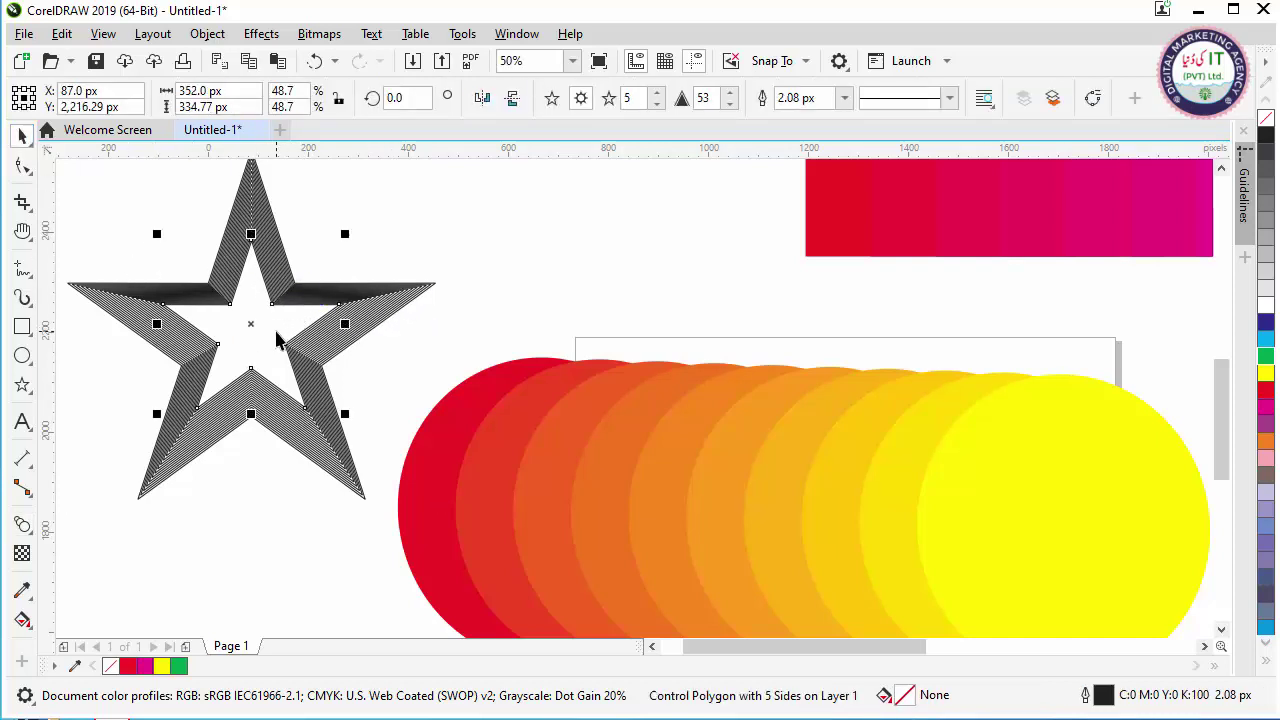
{"action": "left_click", "coordinate": [1265, 373]}
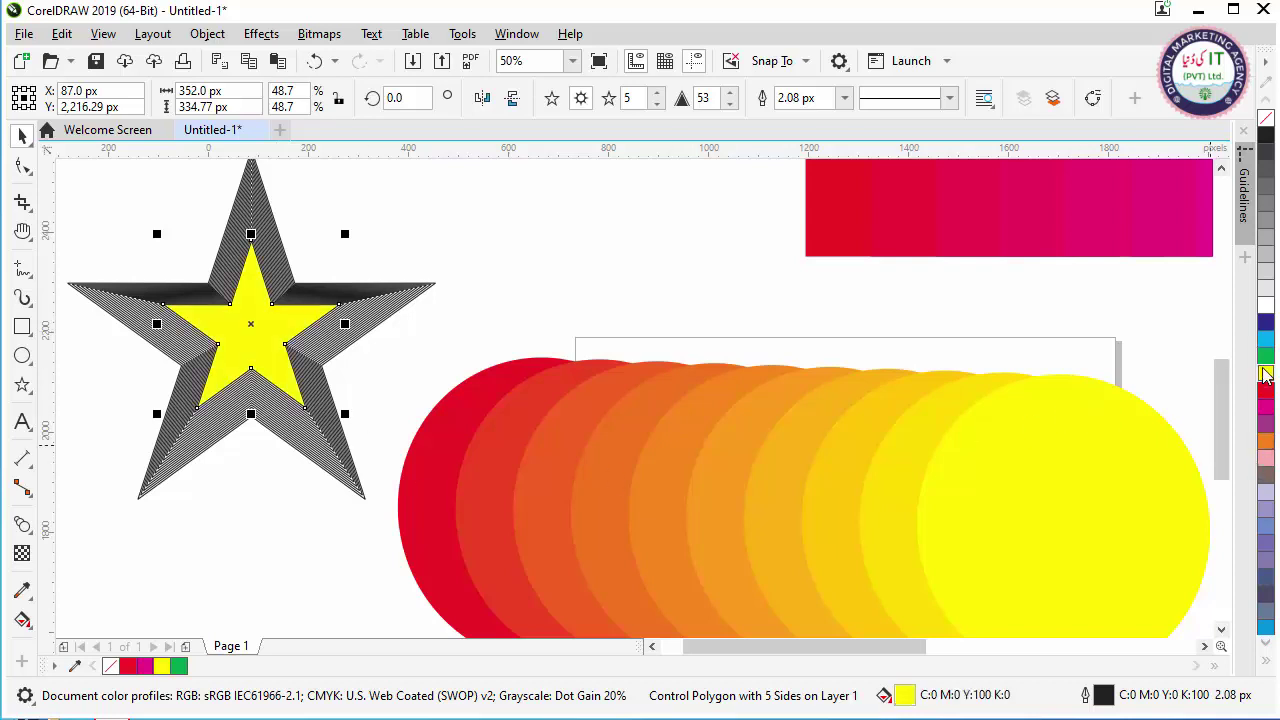
{"action": "left_click", "coordinate": [506, 225]}
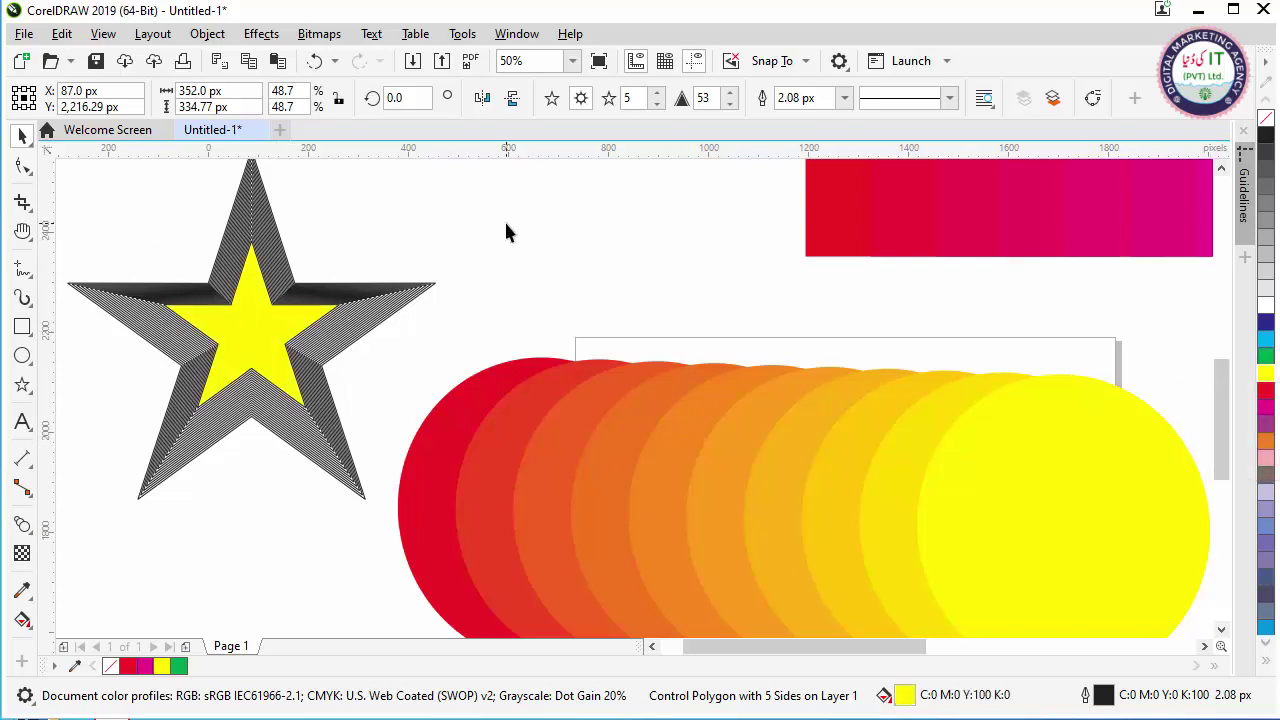
Shrink the yellow inner star of the blend to about 166 by 158 px and deselect it
{"action": "left_click", "coordinate": [249, 302]}
{"action": "left_click_drag", "start_coordinate": [343, 235], "coordinate": [330, 242]}
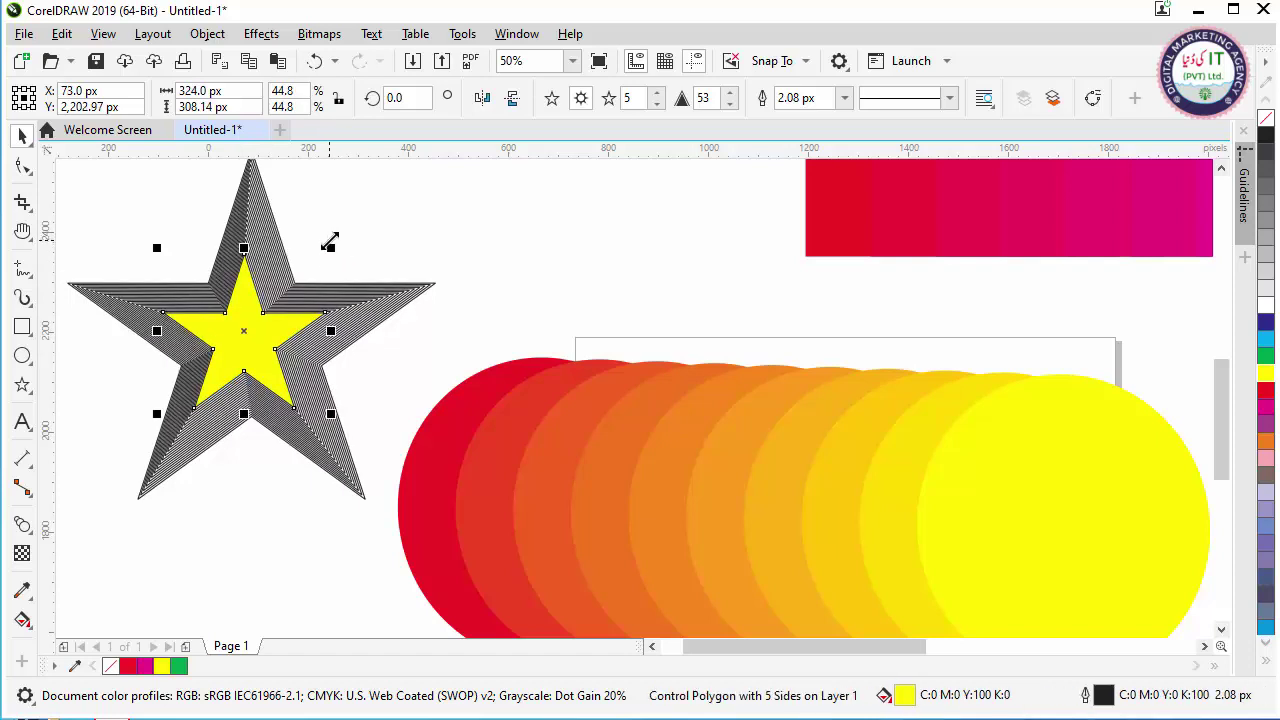
{"action": "key", "text": "z"}
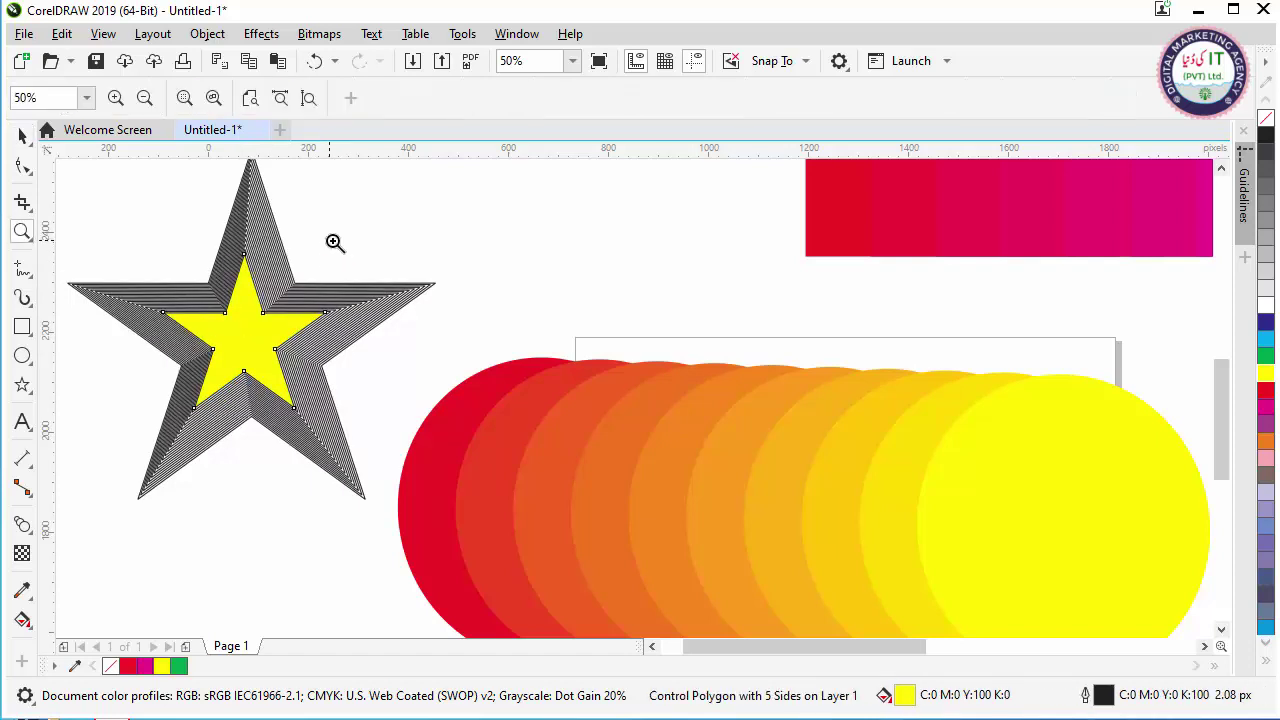
{"action": "left_click", "coordinate": [24, 136]}
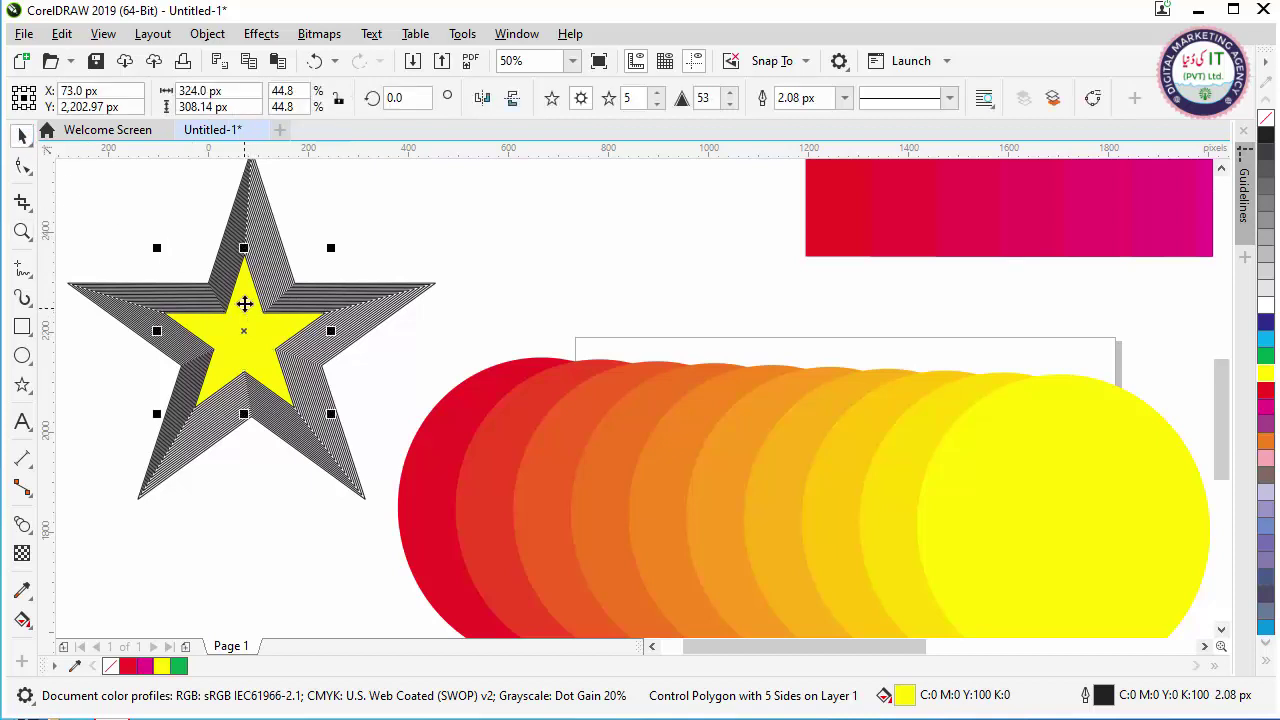
{"action": "left_click_drag", "start_coordinate": [331, 248], "coordinate": [297, 285]}
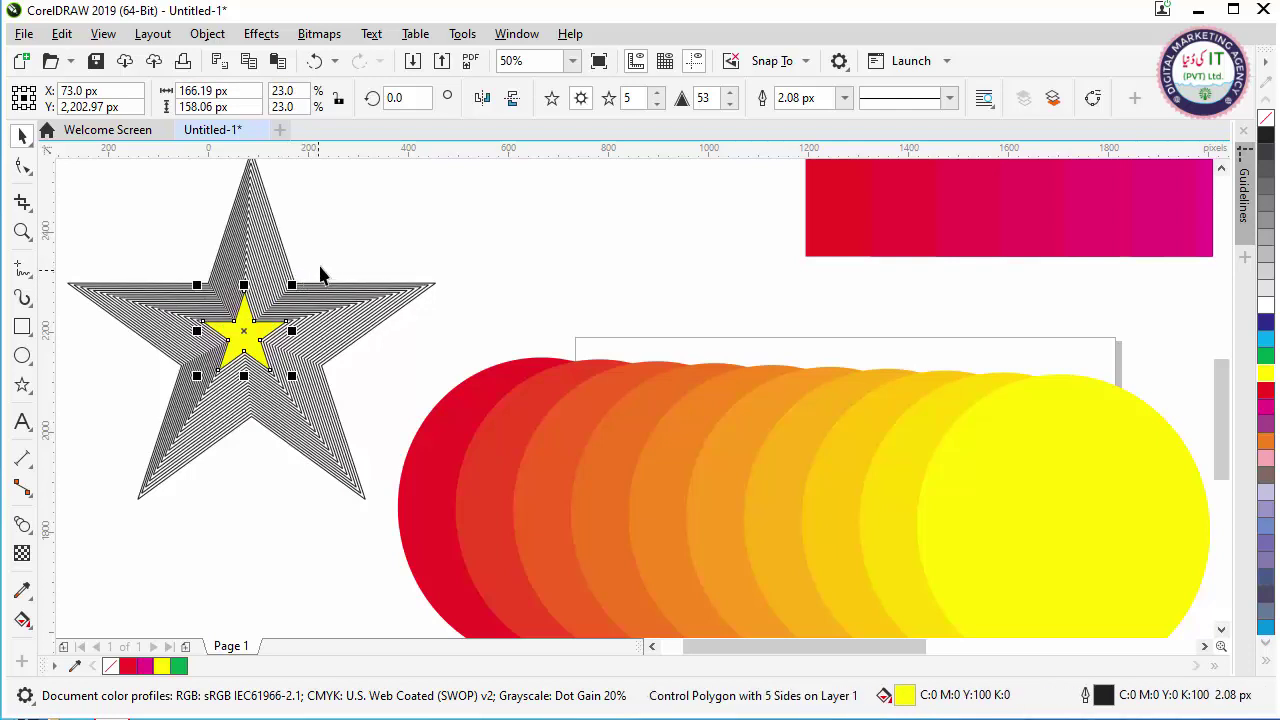
{"action": "left_click", "coordinate": [319, 262]}
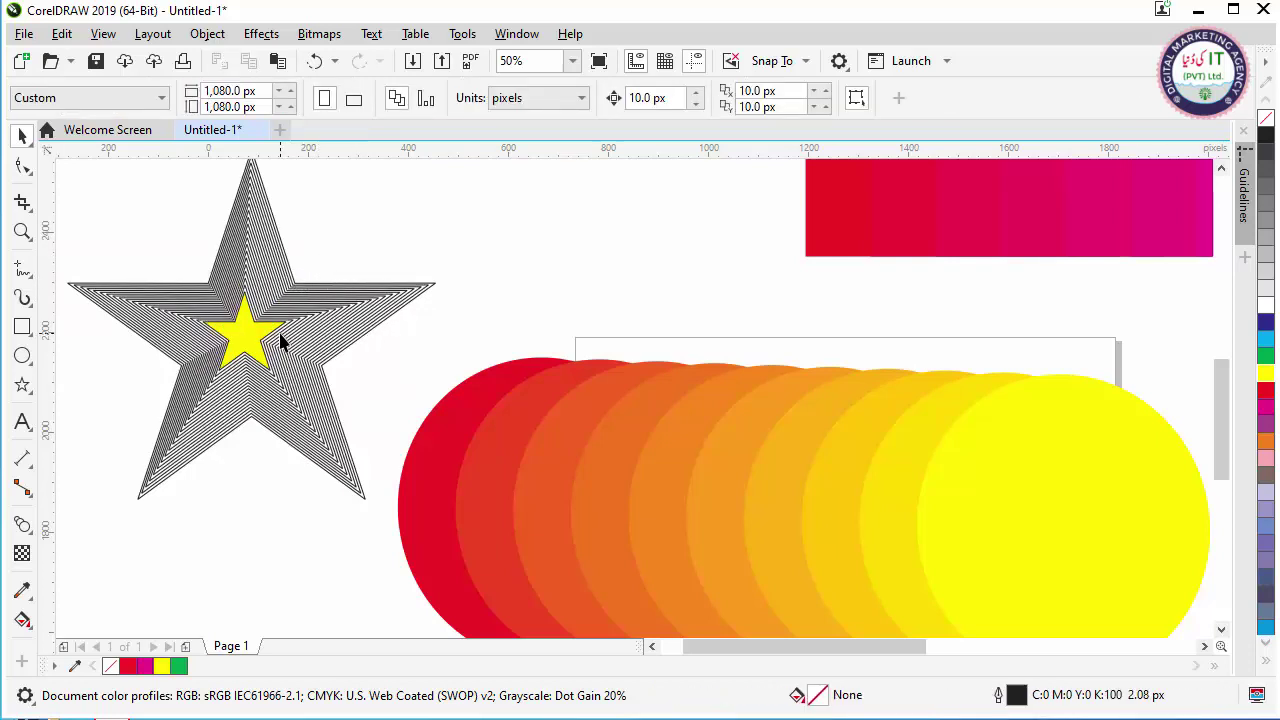
Examine the outlined star blend with its yellow centre at close range and in overview
{"action": "scroll", "coordinate": [282, 342], "scroll_direction": "up", "scroll_amount": 1}
{"action": "scroll", "coordinate": [275, 345], "scroll_direction": "down", "scroll_amount": 2}
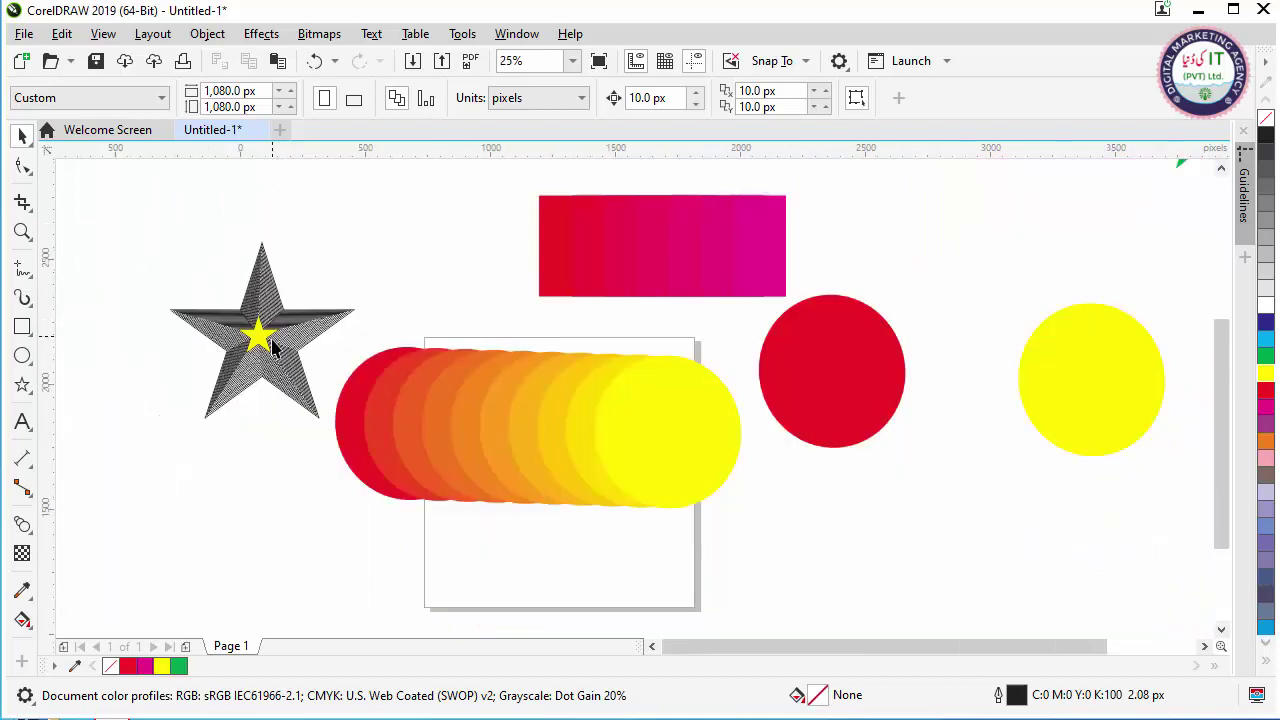
{"action": "scroll", "coordinate": [273, 345], "scroll_direction": "up", "scroll_amount": 1}
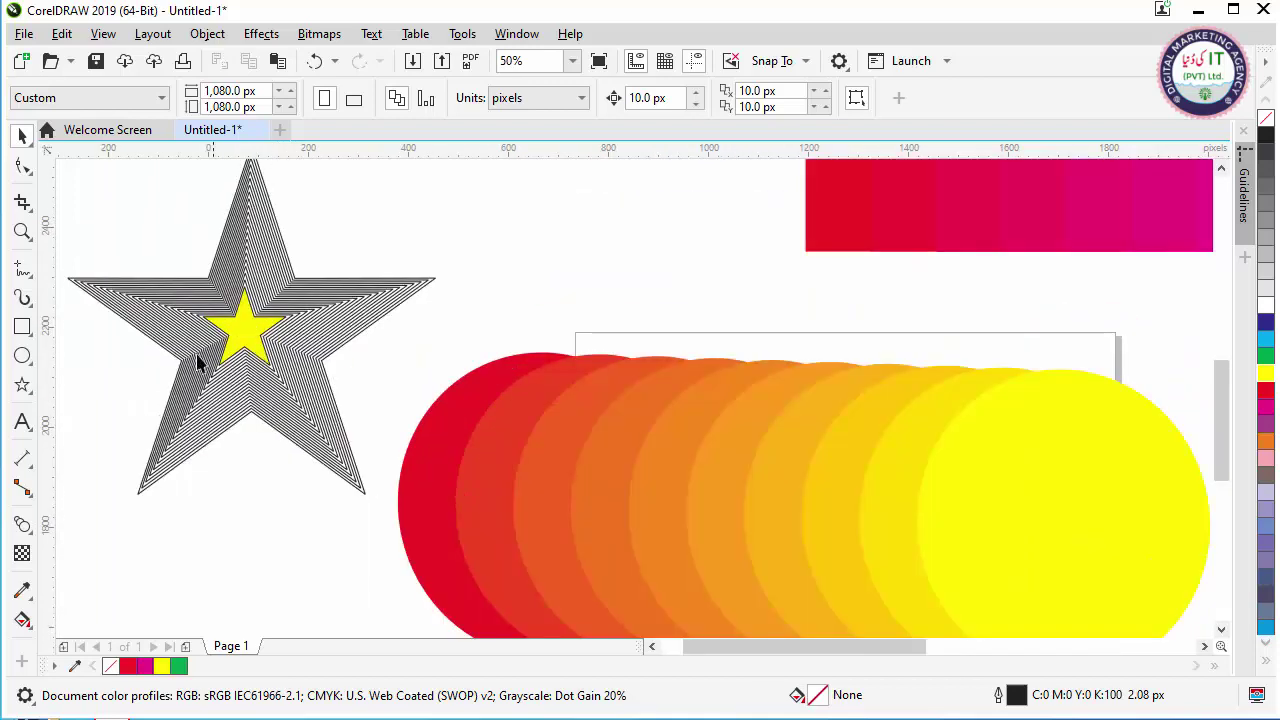
{"action": "scroll", "coordinate": [178, 328], "scroll_direction": "up", "scroll_amount": 1}
{"action": "scroll", "coordinate": [186, 329], "scroll_direction": "down", "scroll_amount": 1}
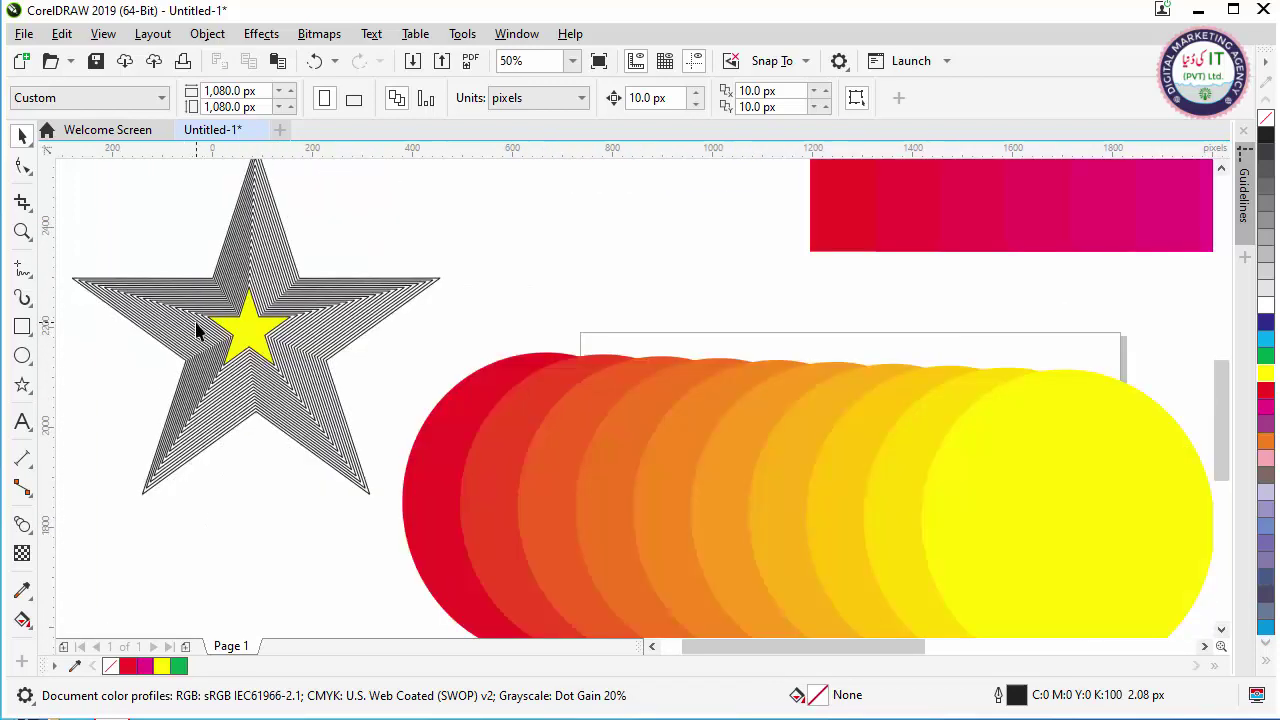
{"action": "scroll", "coordinate": [197, 332], "scroll_direction": "down", "scroll_amount": 1}
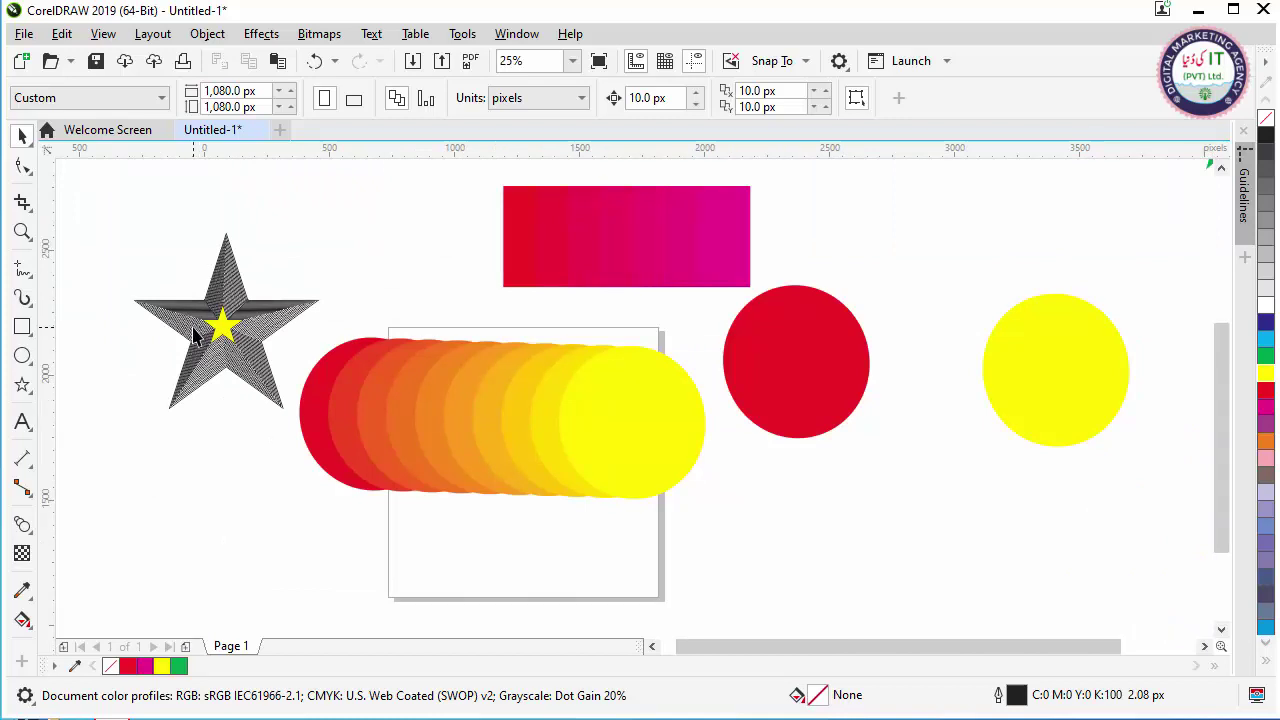
{"action": "scroll", "coordinate": [196, 336], "scroll_direction": "up", "scroll_amount": 1}
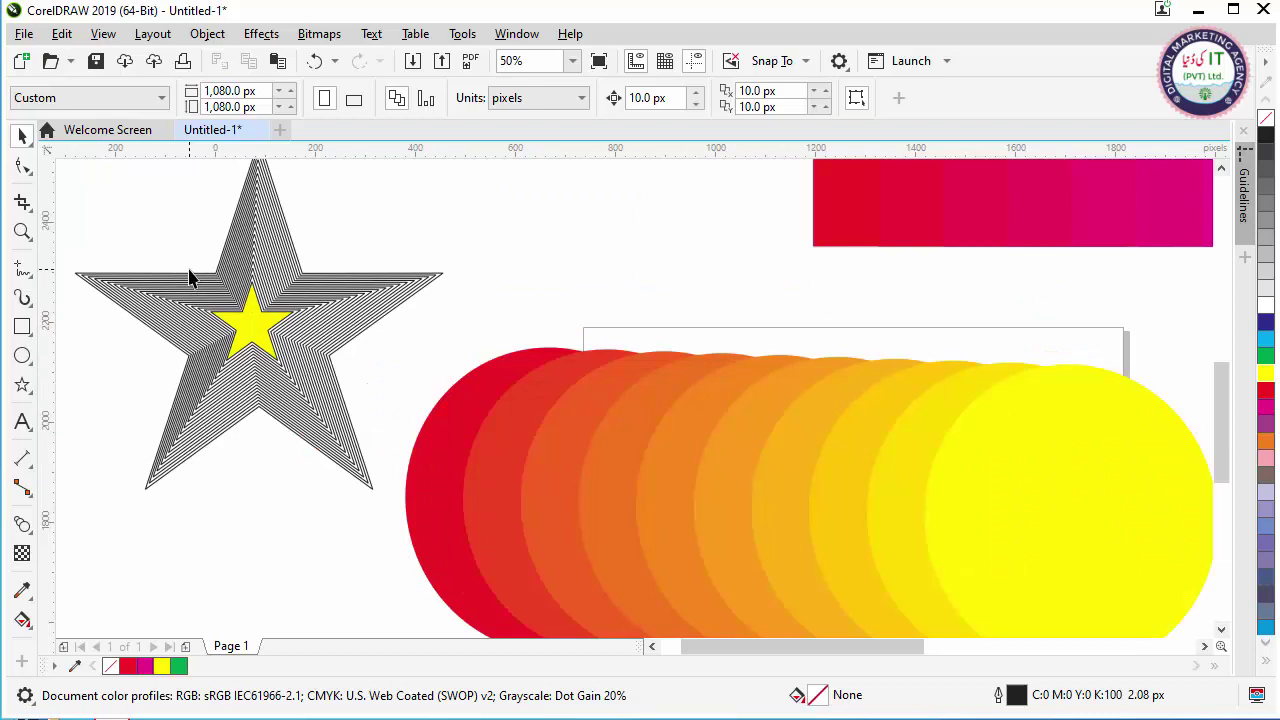
{"action": "scroll", "coordinate": [192, 278], "scroll_direction": "down", "scroll_amount": 1}
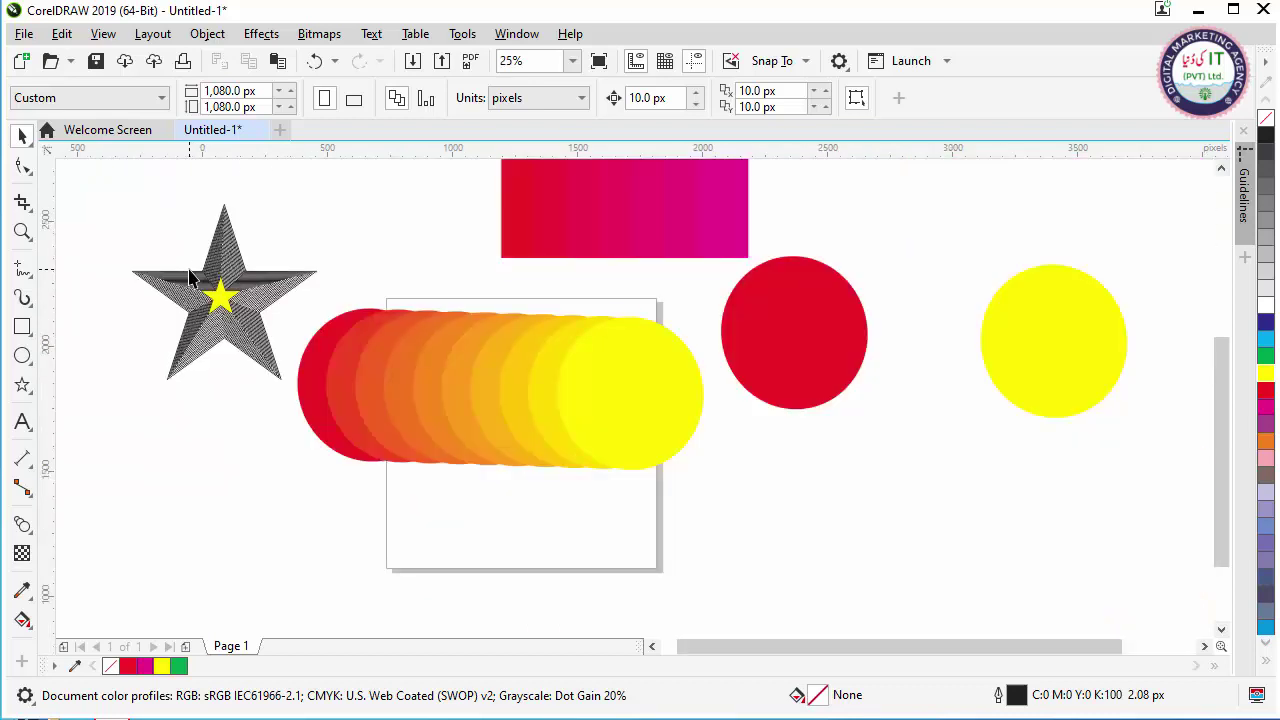
{"action": "scroll", "coordinate": [202, 283], "scroll_direction": "up", "scroll_amount": 1}
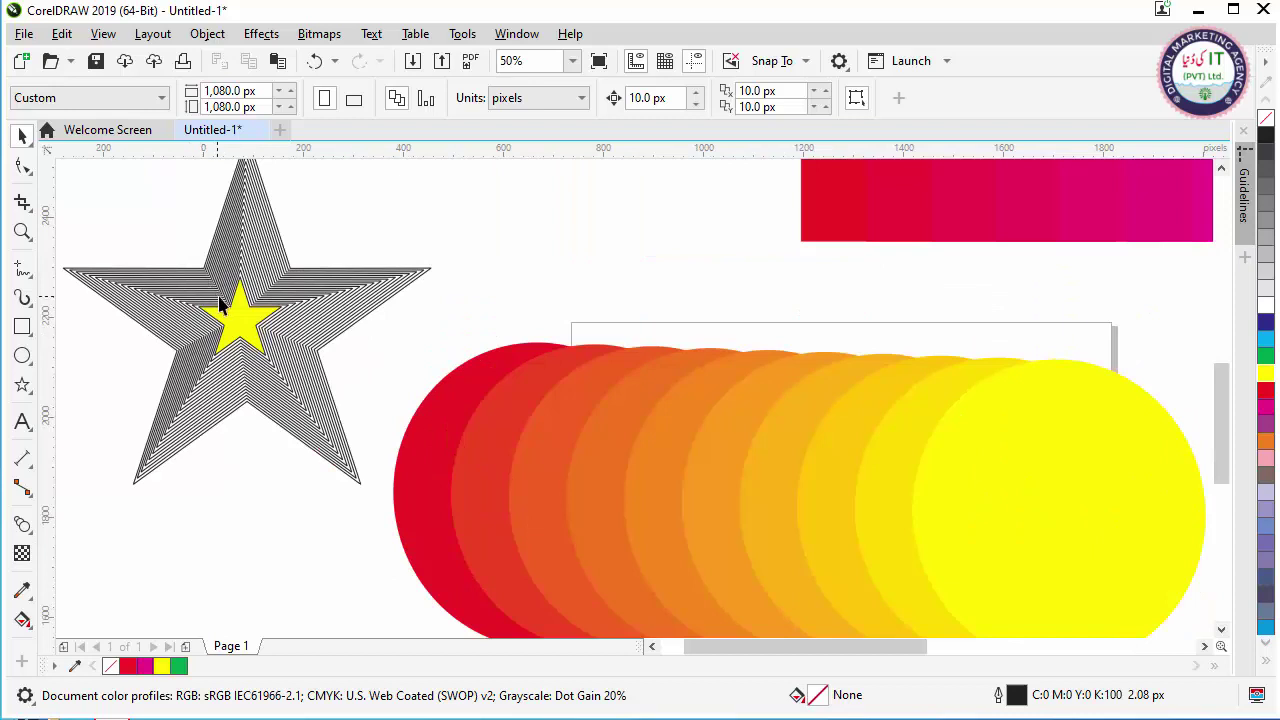
{"action": "scroll", "coordinate": [220, 307], "scroll_direction": "down", "scroll_amount": 1}
{"action": "scroll", "coordinate": [222, 309], "scroll_direction": "up", "scroll_amount": 1}
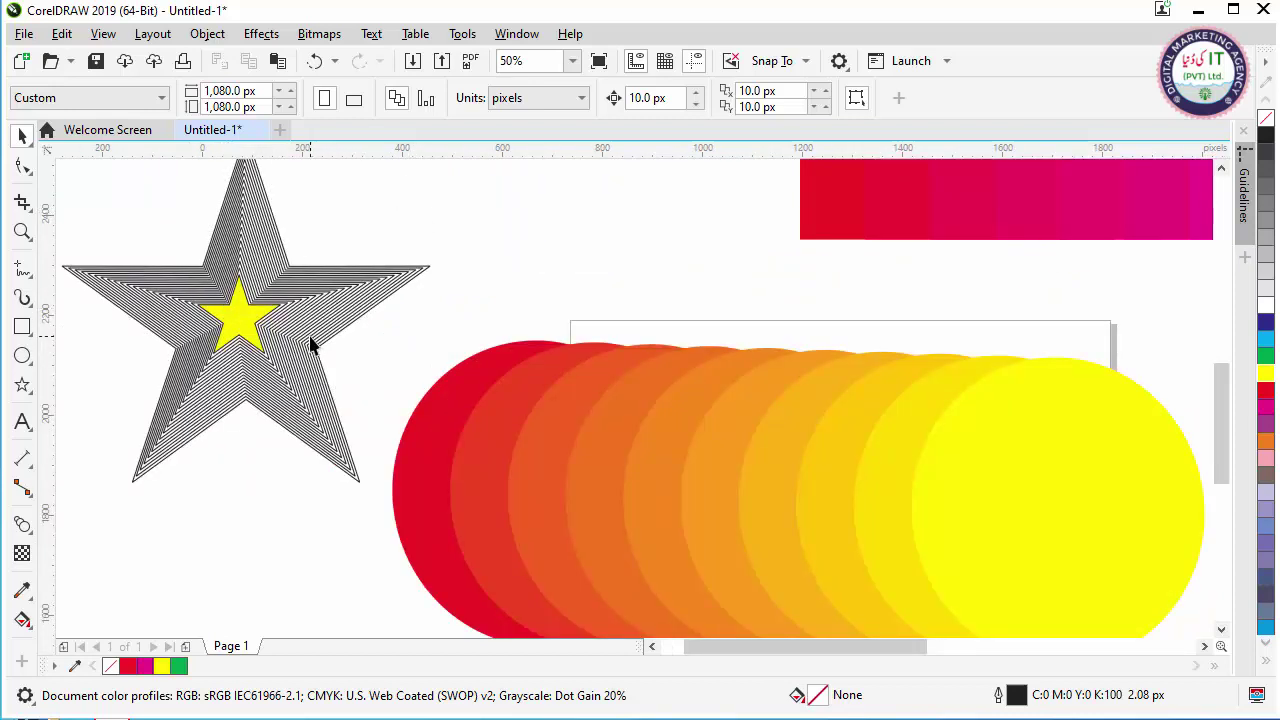
Select all the blends and ellipses together and move them up, clear of the page
{"action": "key", "text": "F3"}
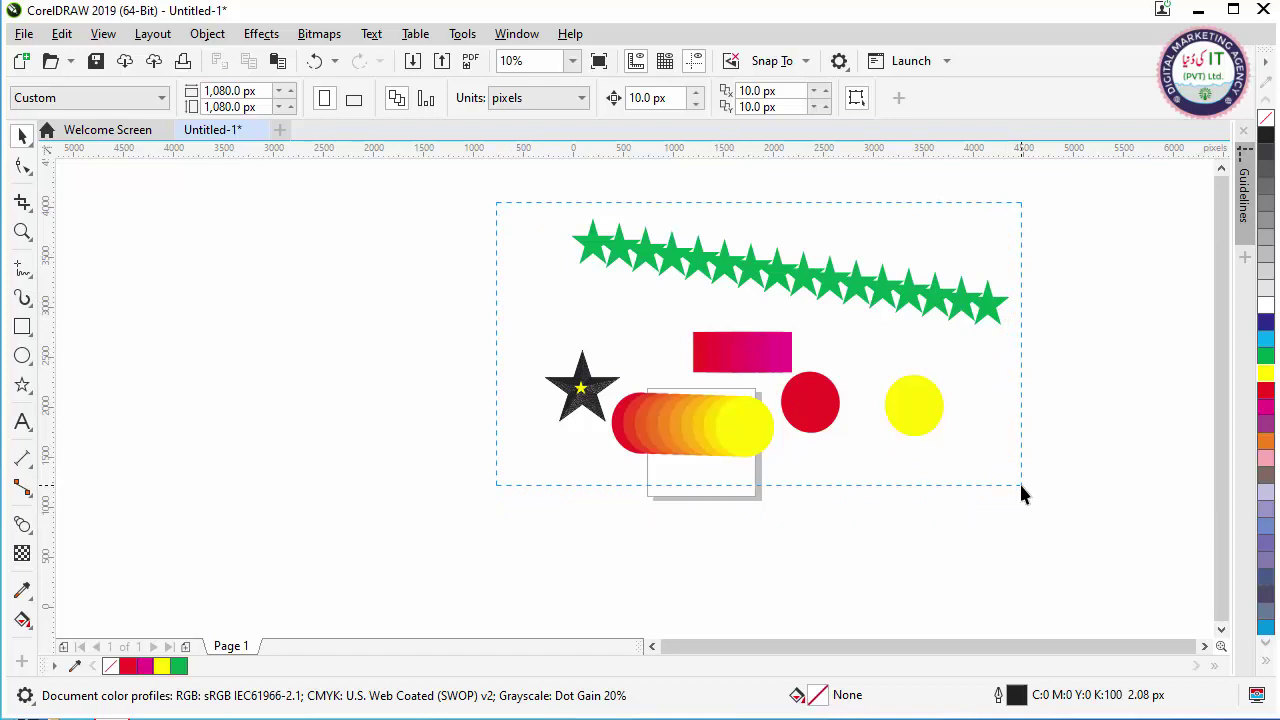
{"action": "left_click_drag", "start_coordinate": [1021, 485], "coordinate": [1022, 487]}
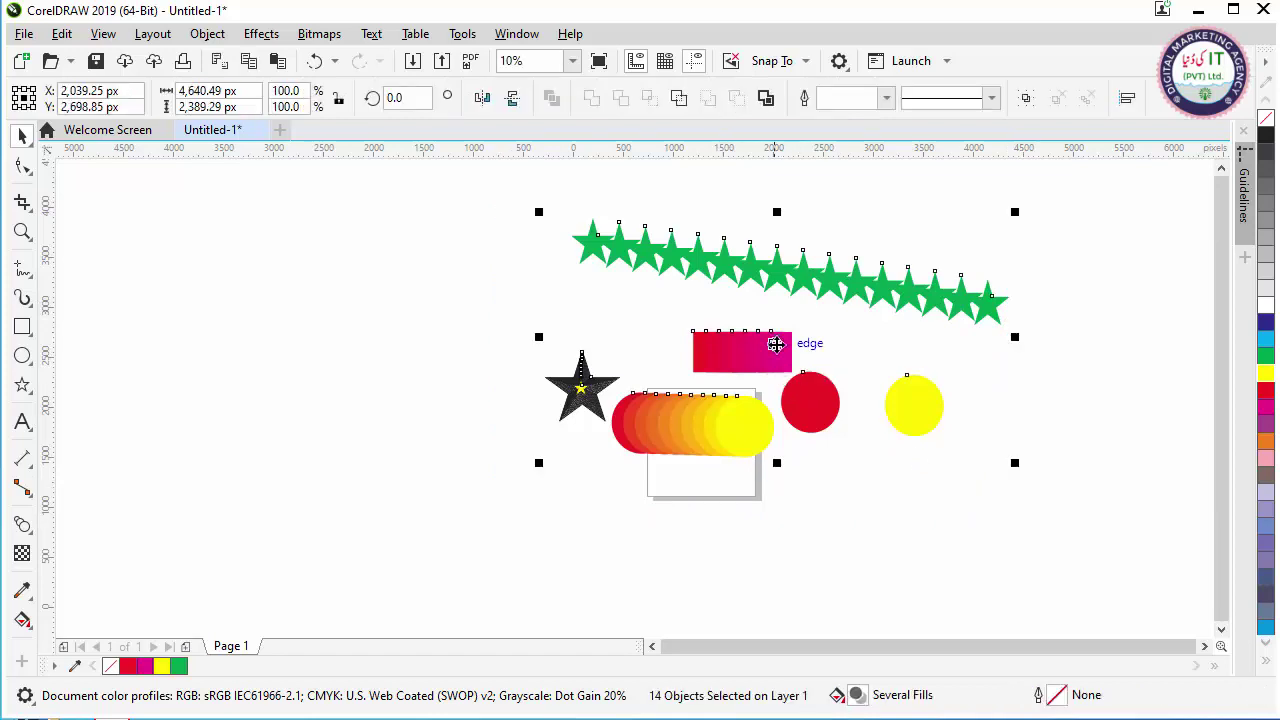
{"action": "left_click_drag", "start_coordinate": [774, 343], "coordinate": [764, 280]}
{"action": "left_click", "coordinate": [431, 289]}
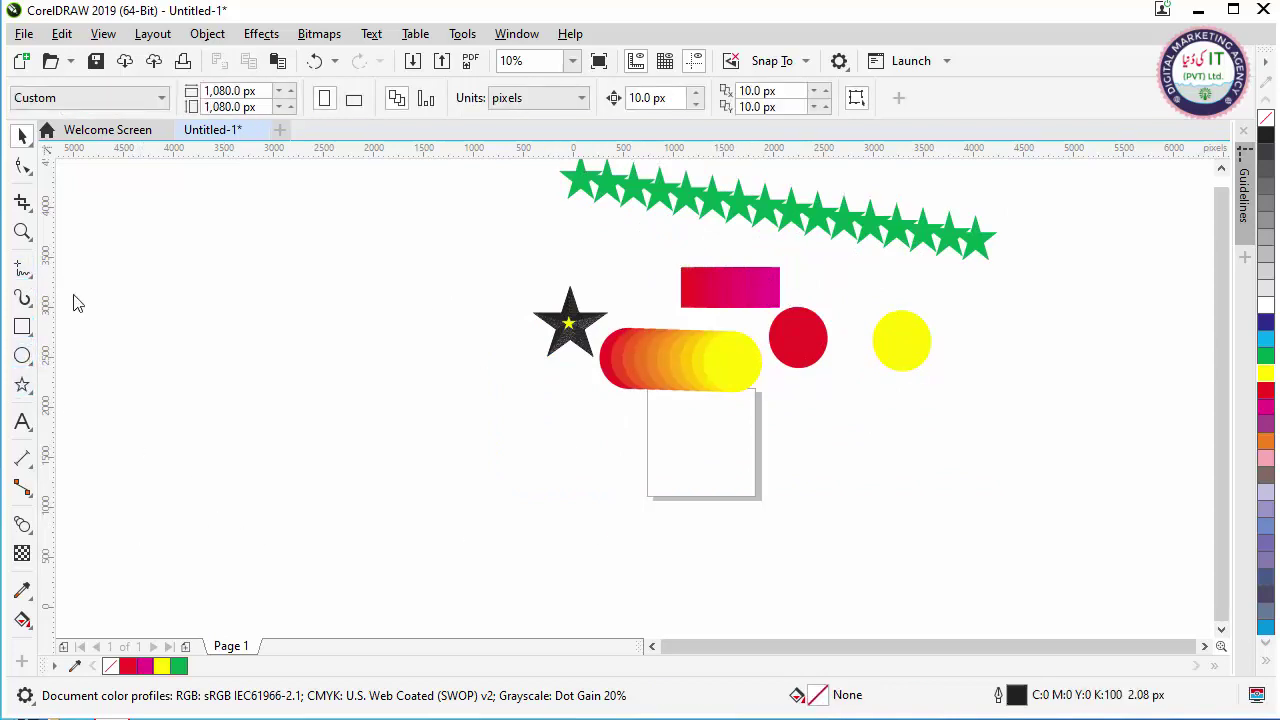
Draw a nearly horizontal straight line about 846 px long with the Freehand tool near the page's lower edge
{"action": "left_click", "coordinate": [22, 268]}
{"action": "scroll", "coordinate": [703, 497], "scroll_direction": "up", "scroll_amount": 3}
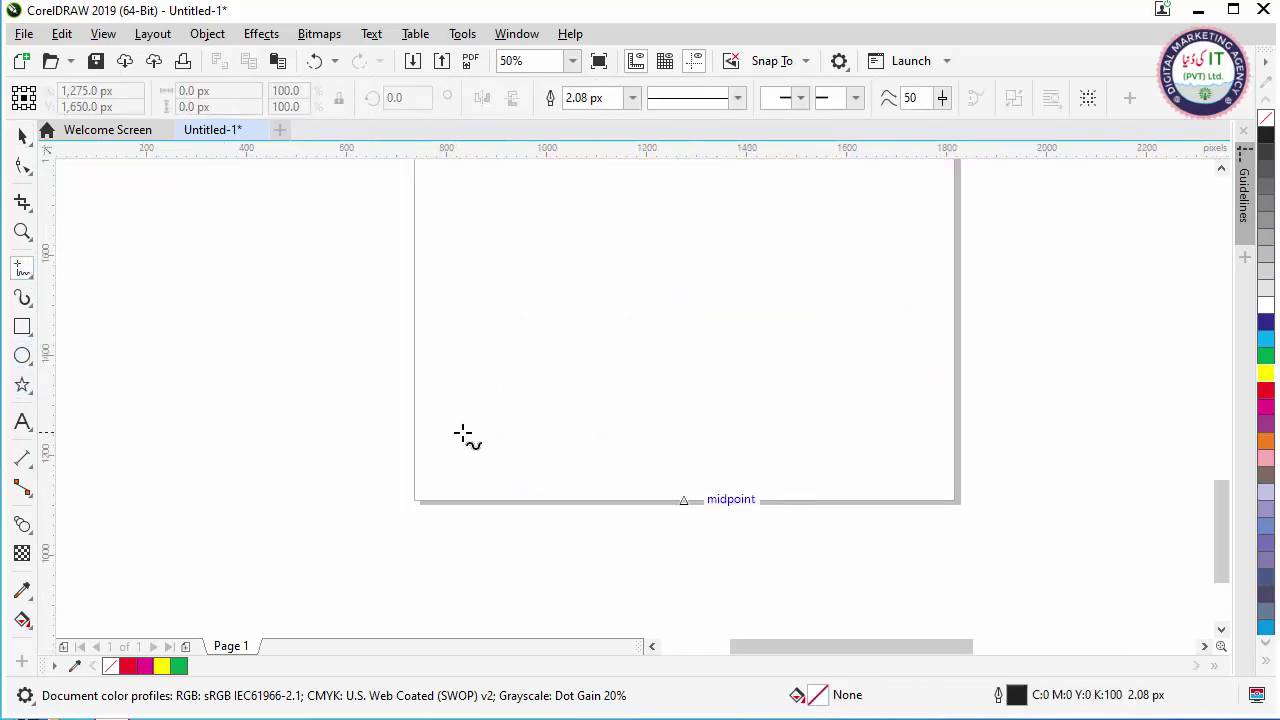
{"action": "left_click", "coordinate": [463, 432]}
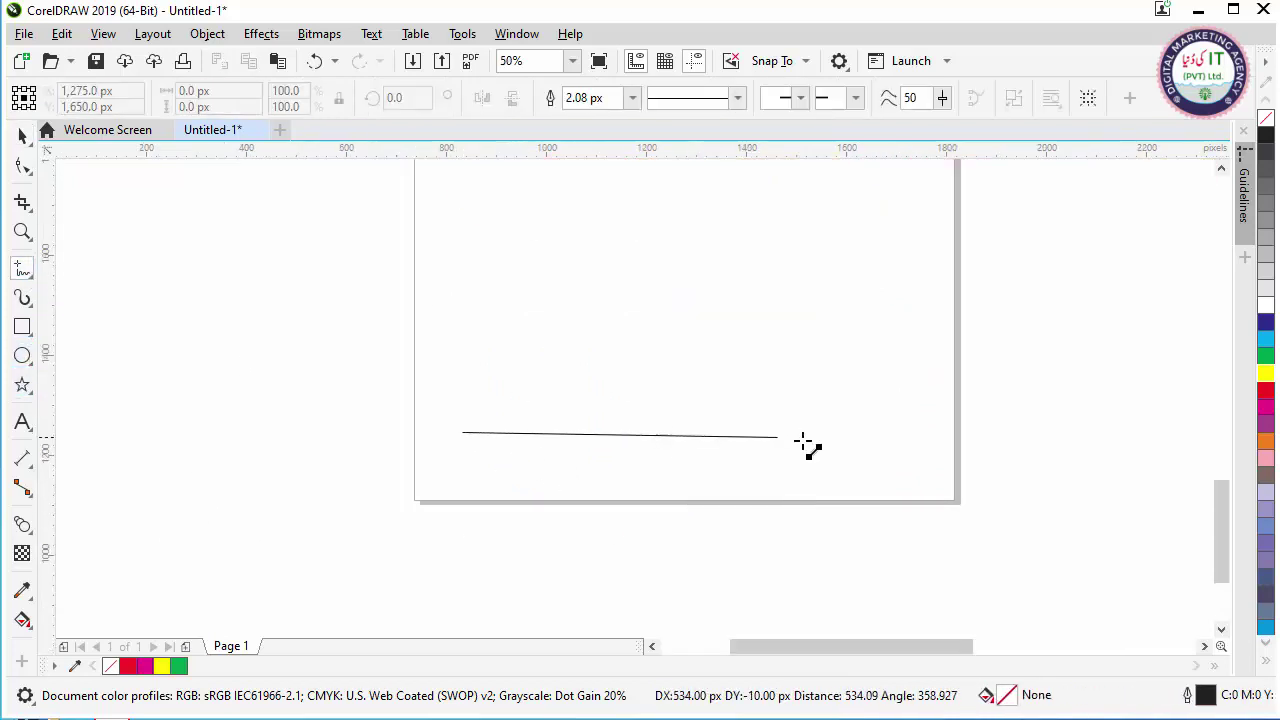
{"action": "left_click", "coordinate": [889, 436]}
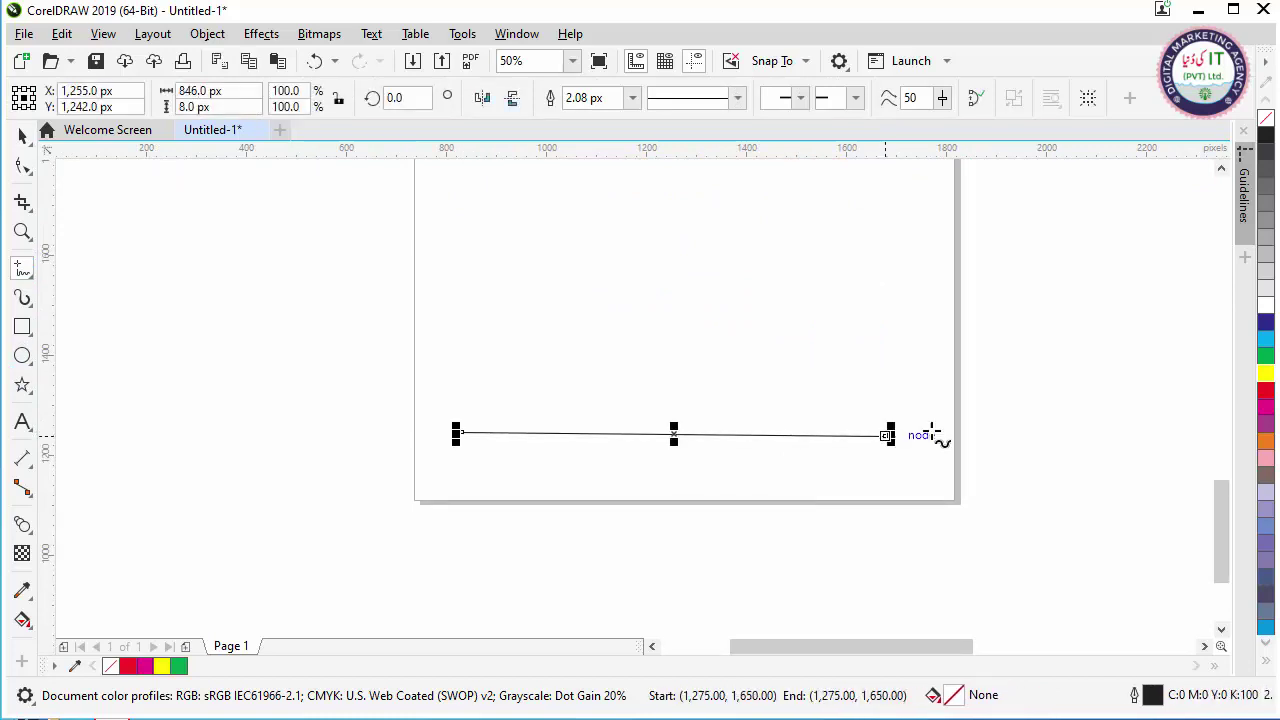
Try a nearly vertical line about 262 px tall across the start of the horizontal line, and delete it
{"action": "left_click", "coordinate": [485, 461]}
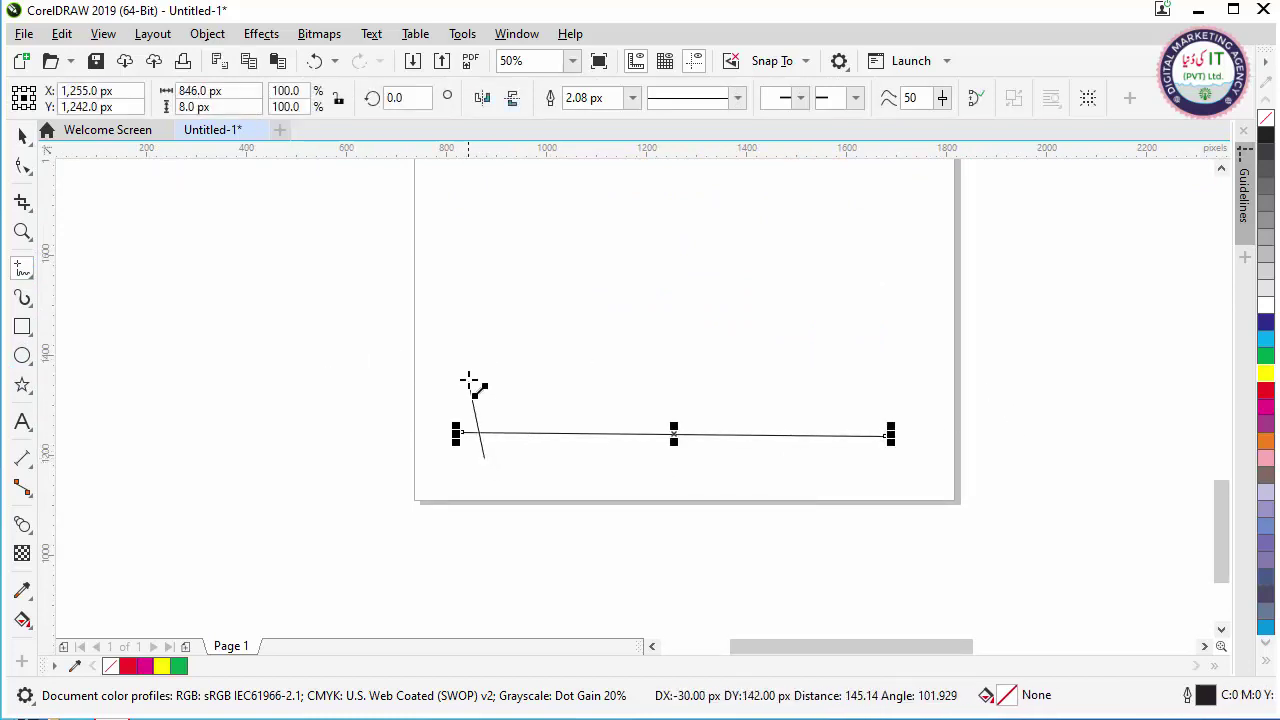
{"action": "left_click", "coordinate": [488, 322]}
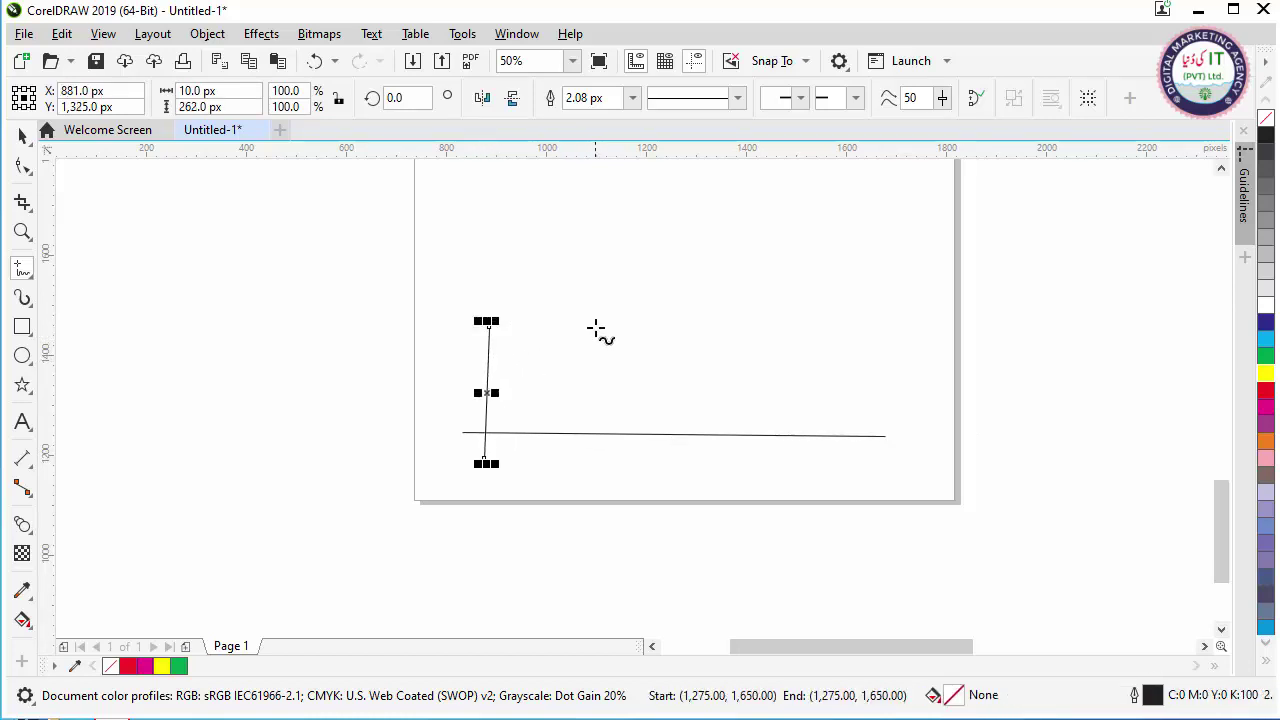
{"action": "left_click", "coordinate": [488, 323]}
{"action": "left_click_drag", "start_coordinate": [518, 314], "coordinate": [570, 345]}
{"action": "key", "text": "Delete"}
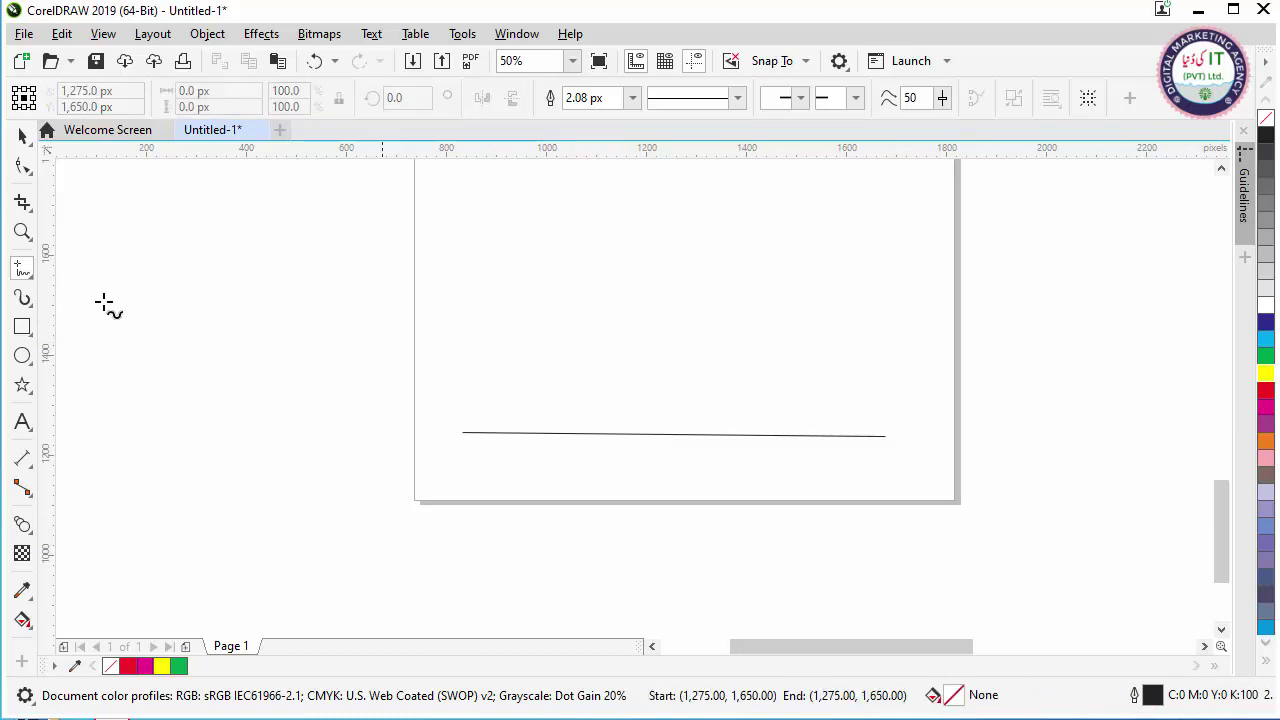
Draw an open, looping curve about 1,005 px wide and 368 px tall over the straight line with the Pen tool
{"action": "left_click", "coordinate": [28, 273]}
{"action": "left_click", "coordinate": [30, 304]}
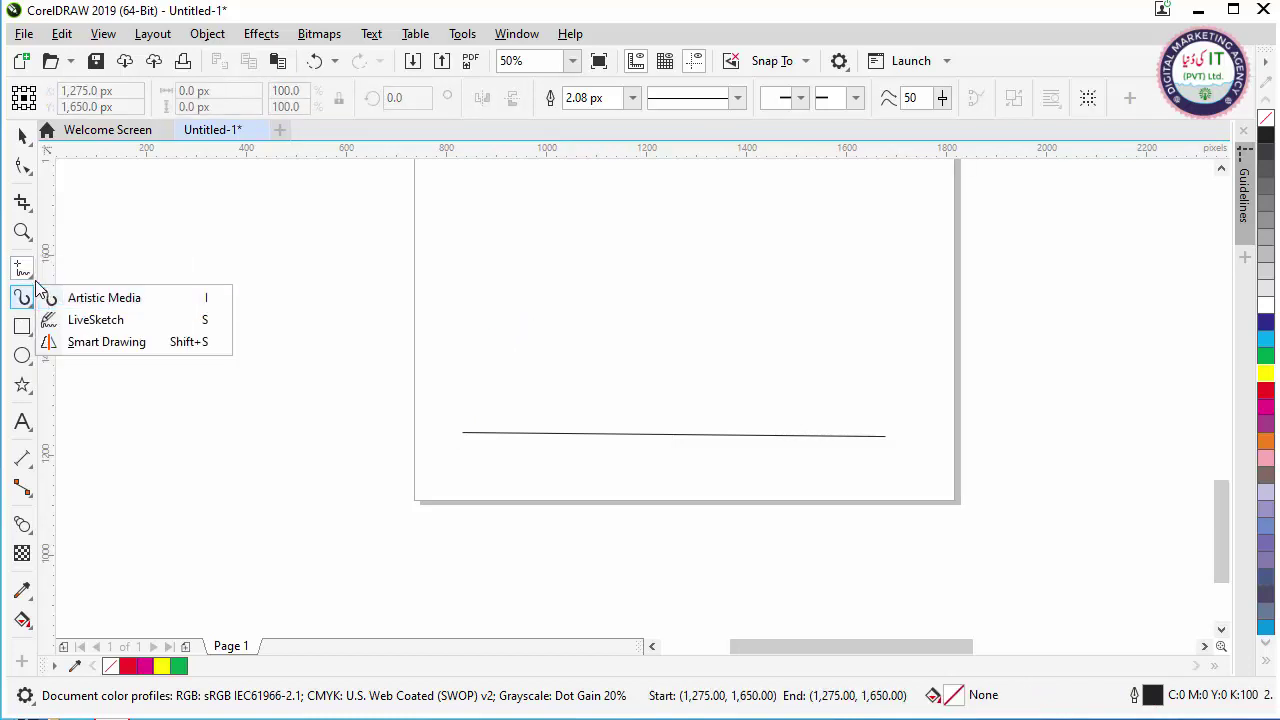
{"action": "left_click", "coordinate": [29, 274]}
{"action": "left_click", "coordinate": [80, 334]}
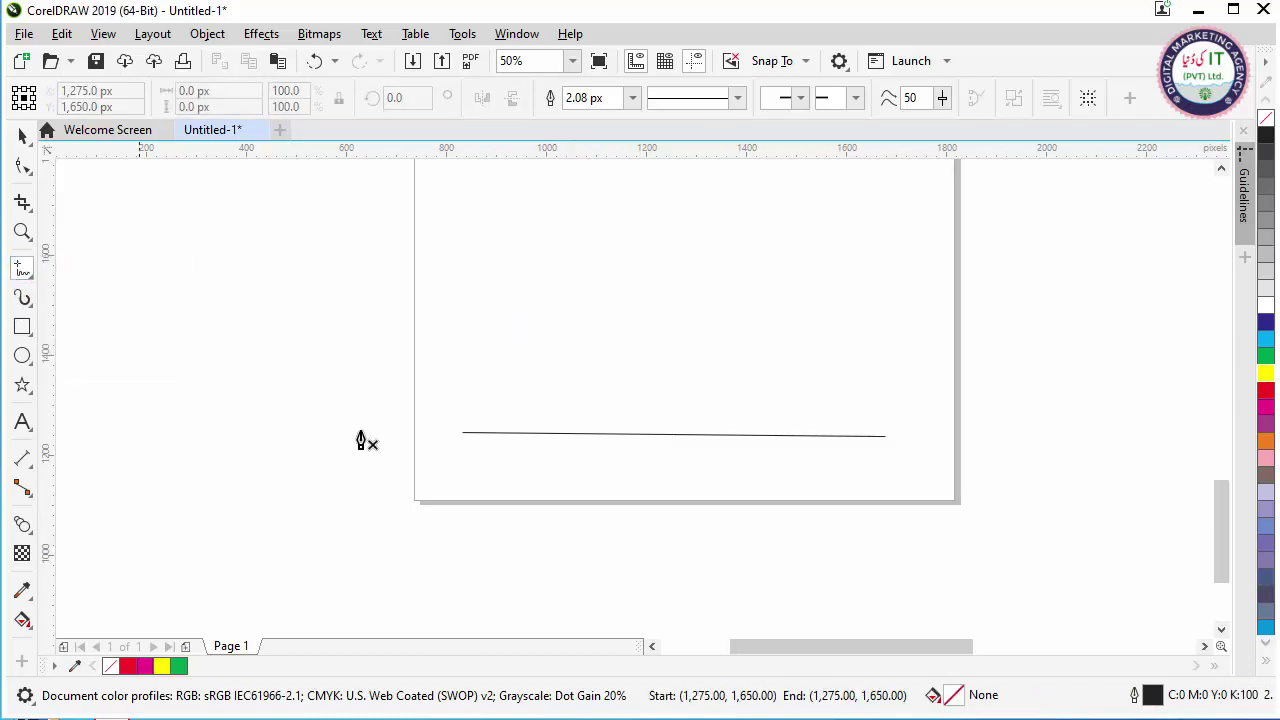
{"action": "left_click", "coordinate": [473, 449]}
{"action": "left_click_drag", "start_coordinate": [494, 315], "coordinate": [561, 337]}
{"action": "left_click_drag", "start_coordinate": [605, 453], "coordinate": [540, 478]}
{"action": "left_click_drag", "start_coordinate": [512, 386], "coordinate": [513, 362]}
{"action": "left_click_drag", "start_coordinate": [603, 297], "coordinate": [626, 299]}
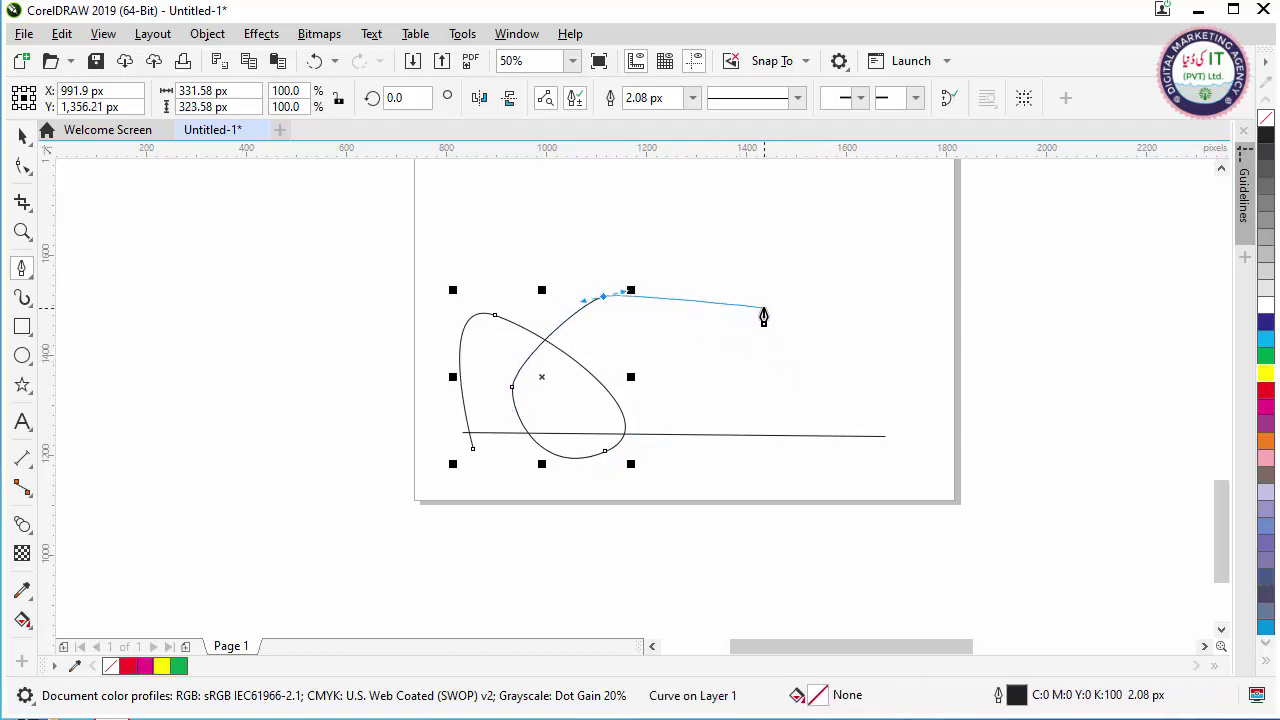
{"action": "left_click_drag", "start_coordinate": [763, 309], "coordinate": [788, 330]}
{"action": "left_click_drag", "start_coordinate": [830, 453], "coordinate": [792, 508]}
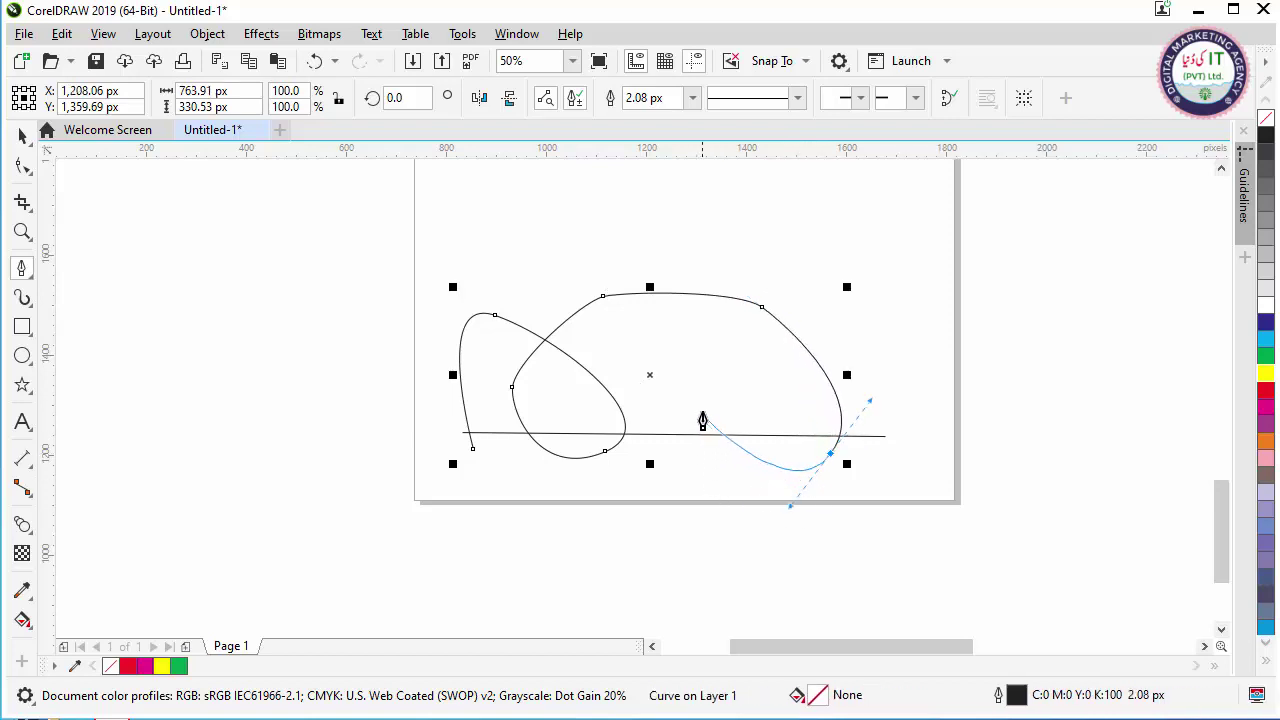
{"action": "left_click_drag", "start_coordinate": [702, 412], "coordinate": [749, 366]}
{"action": "key", "text": "space"}
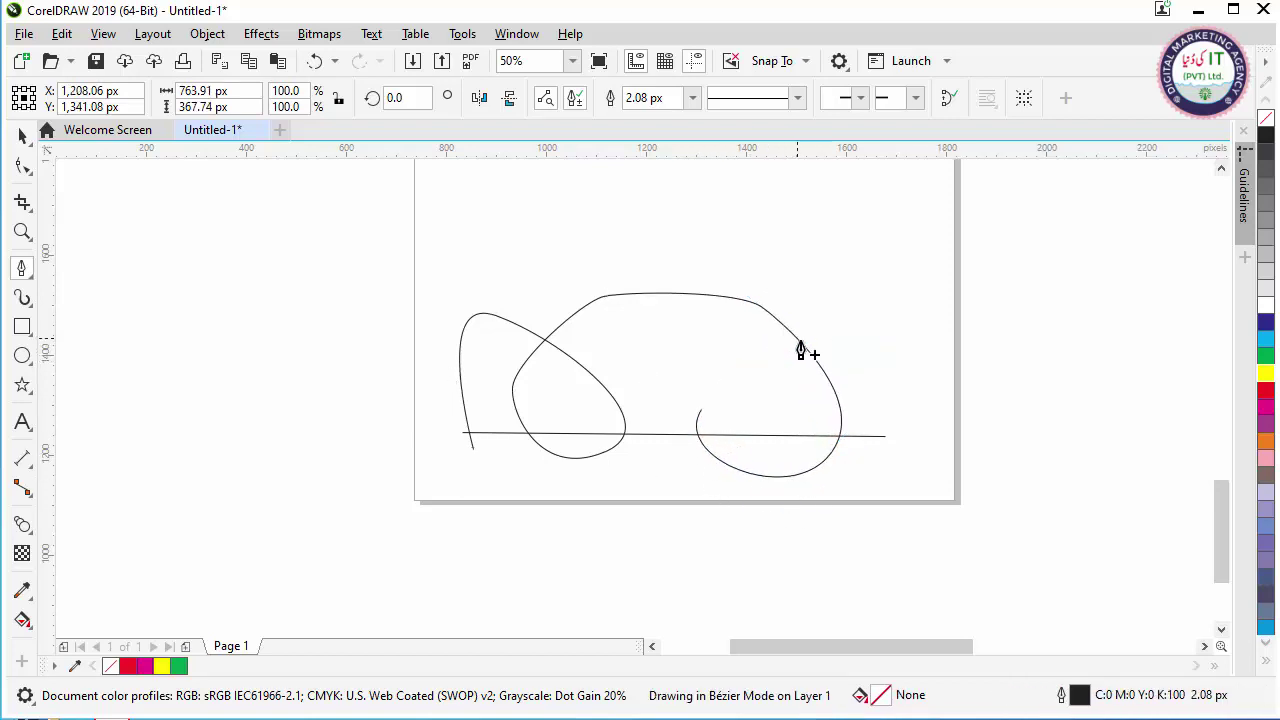
{"action": "left_click", "coordinate": [776, 346]}
{"action": "left_click_drag", "start_coordinate": [918, 336], "coordinate": [940, 350]}
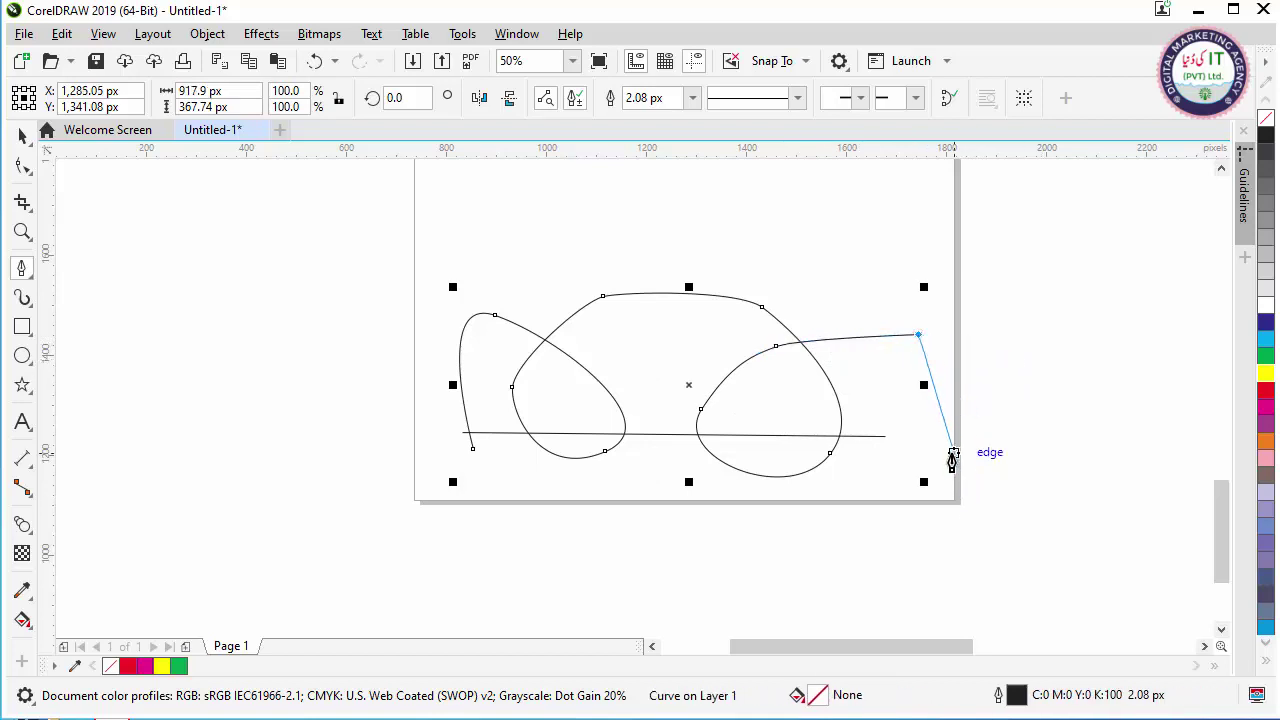
{"action": "left_click_drag", "start_coordinate": [953, 453], "coordinate": [926, 494]}
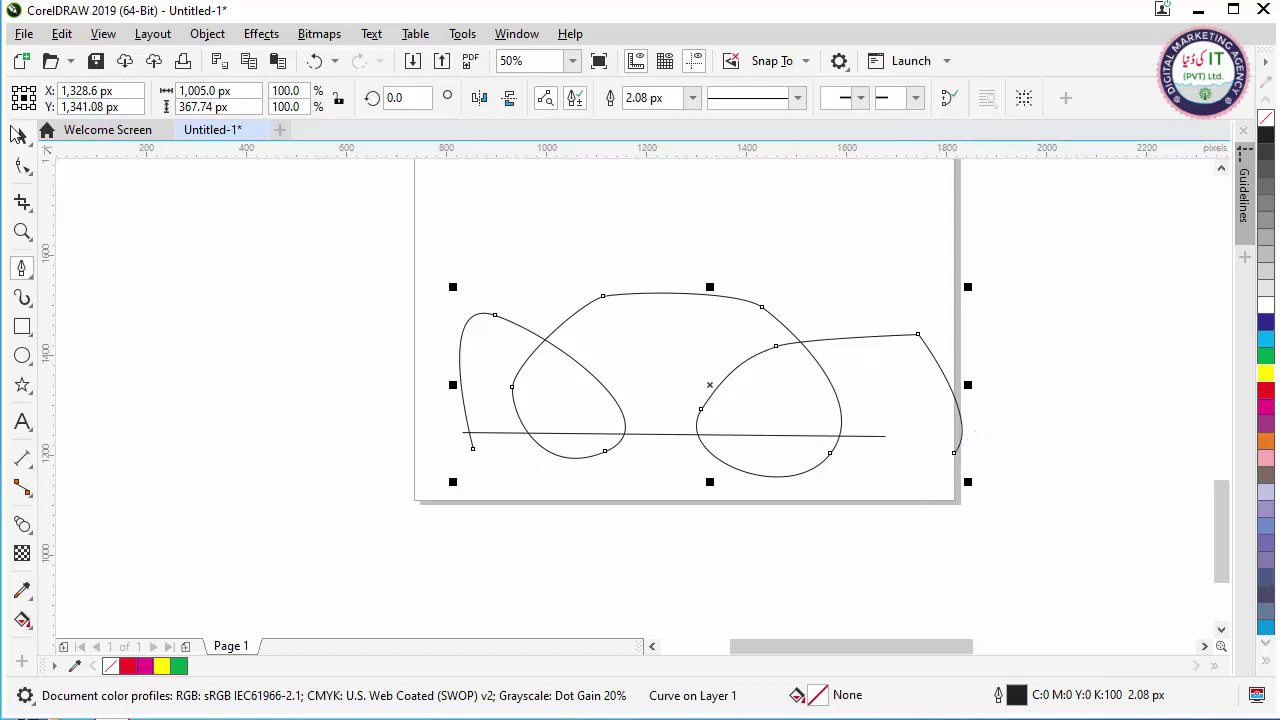
{"action": "key", "text": "space"}
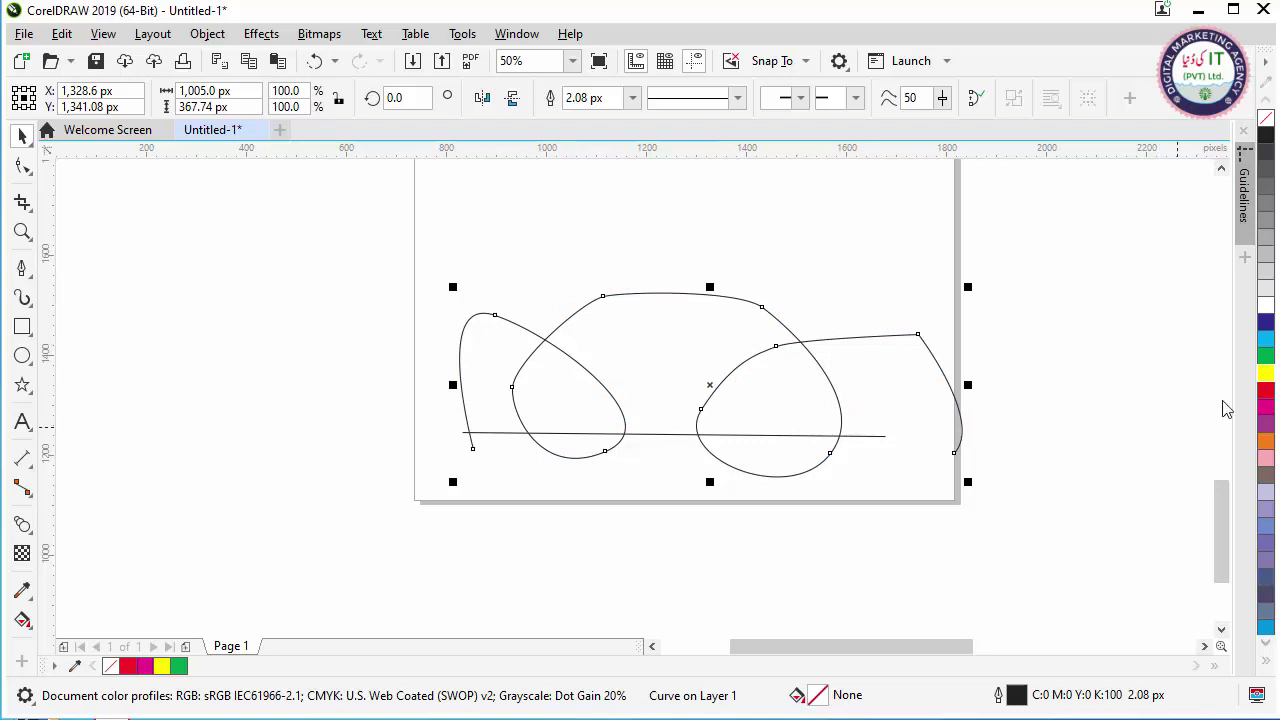
Set the looping curve's outline colour to yellow and the straight line's outline colour to red
{"action": "right_click", "coordinate": [1266, 376]}
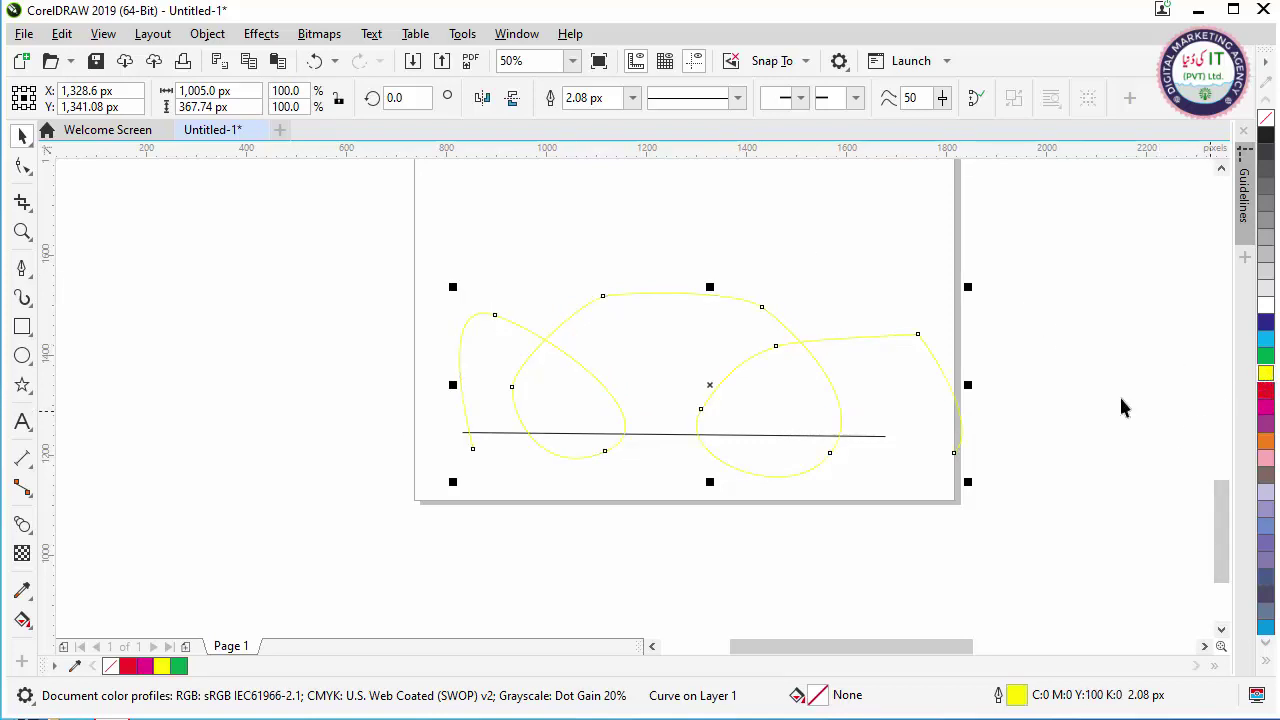
{"action": "left_click", "coordinate": [876, 438]}
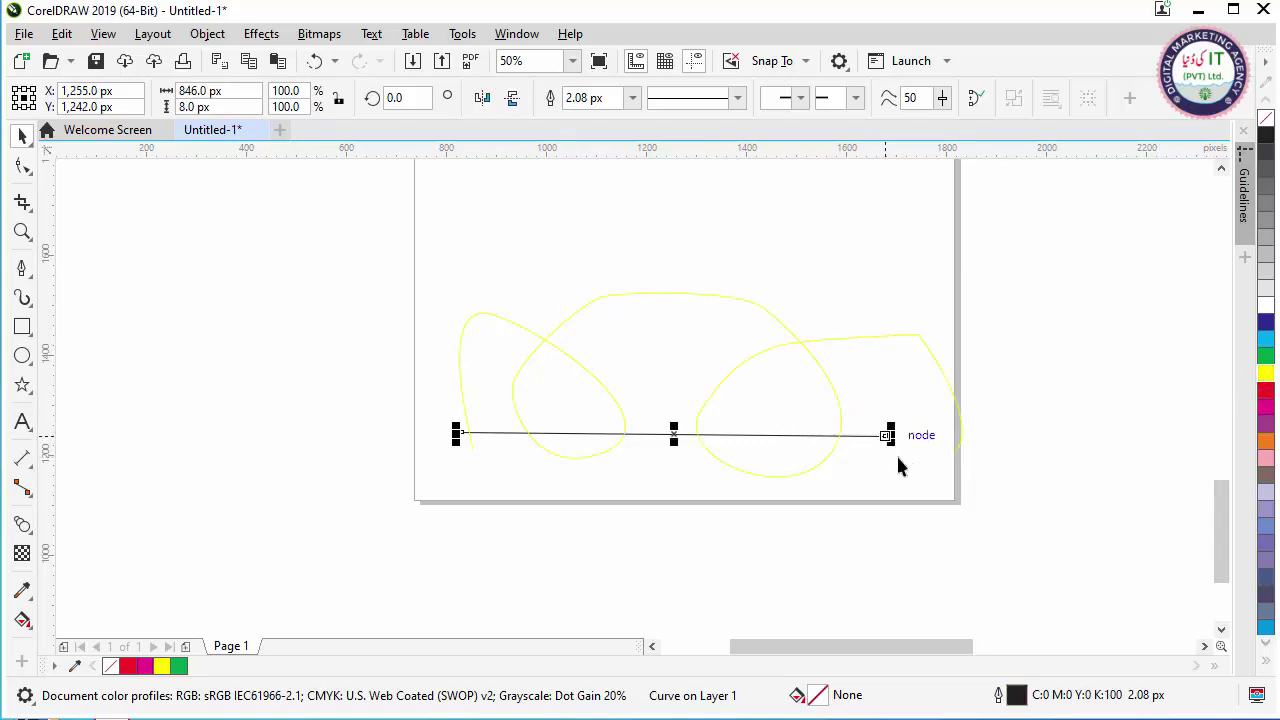
{"action": "right_click", "coordinate": [1265, 393]}
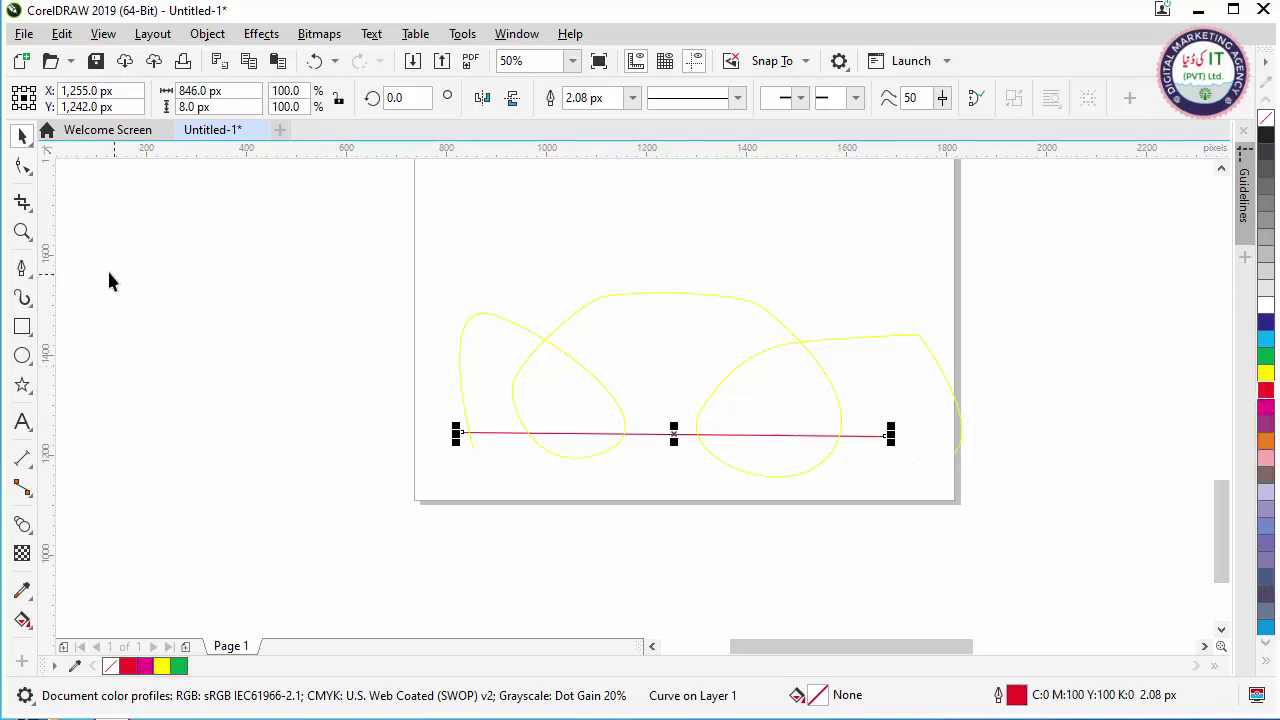
Blend the red straight line into the yellow looping curve with 20 steps
{"action": "left_click", "coordinate": [22, 524]}
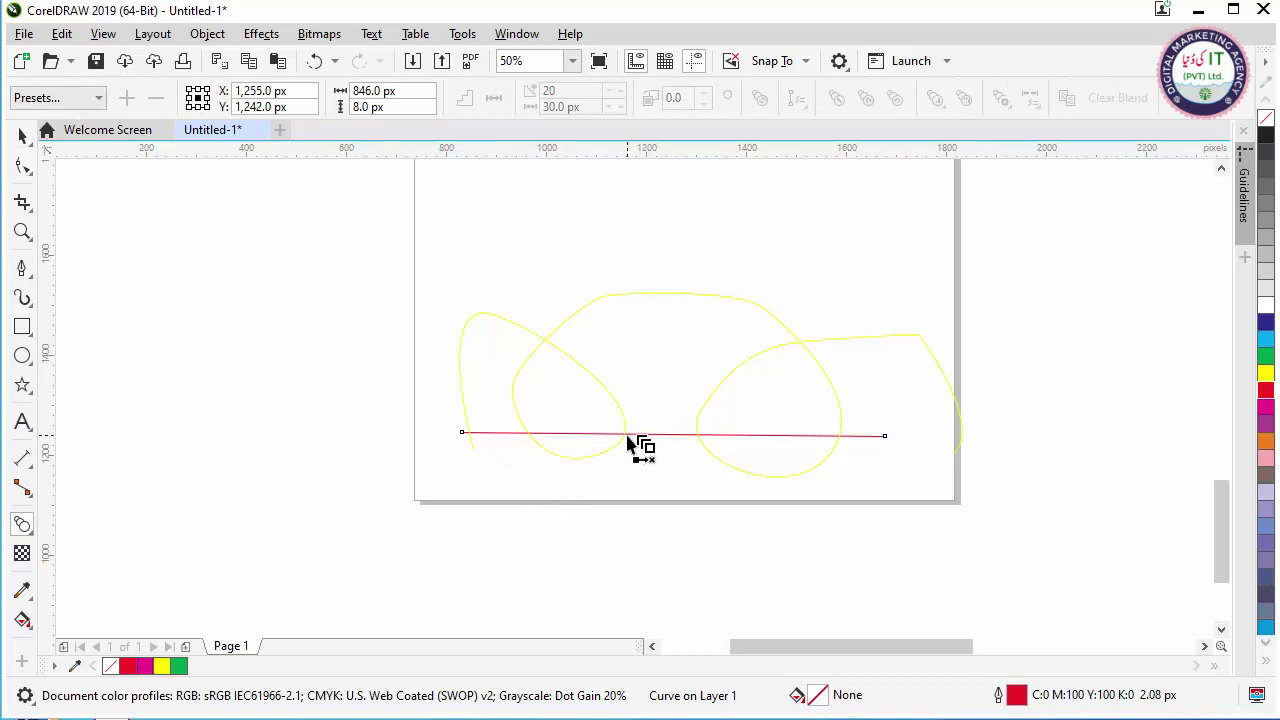
{"action": "left_click_drag", "start_coordinate": [628, 441], "coordinate": [650, 394]}
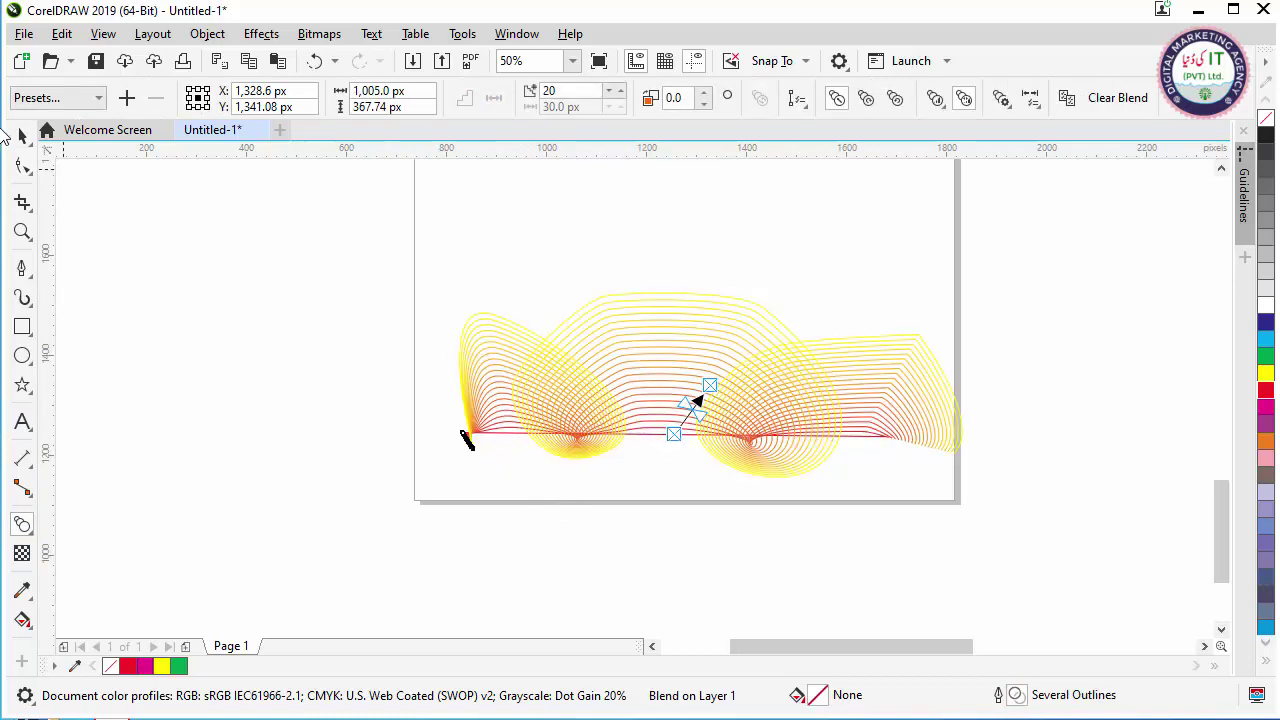
{"action": "left_click", "coordinate": [19, 139]}
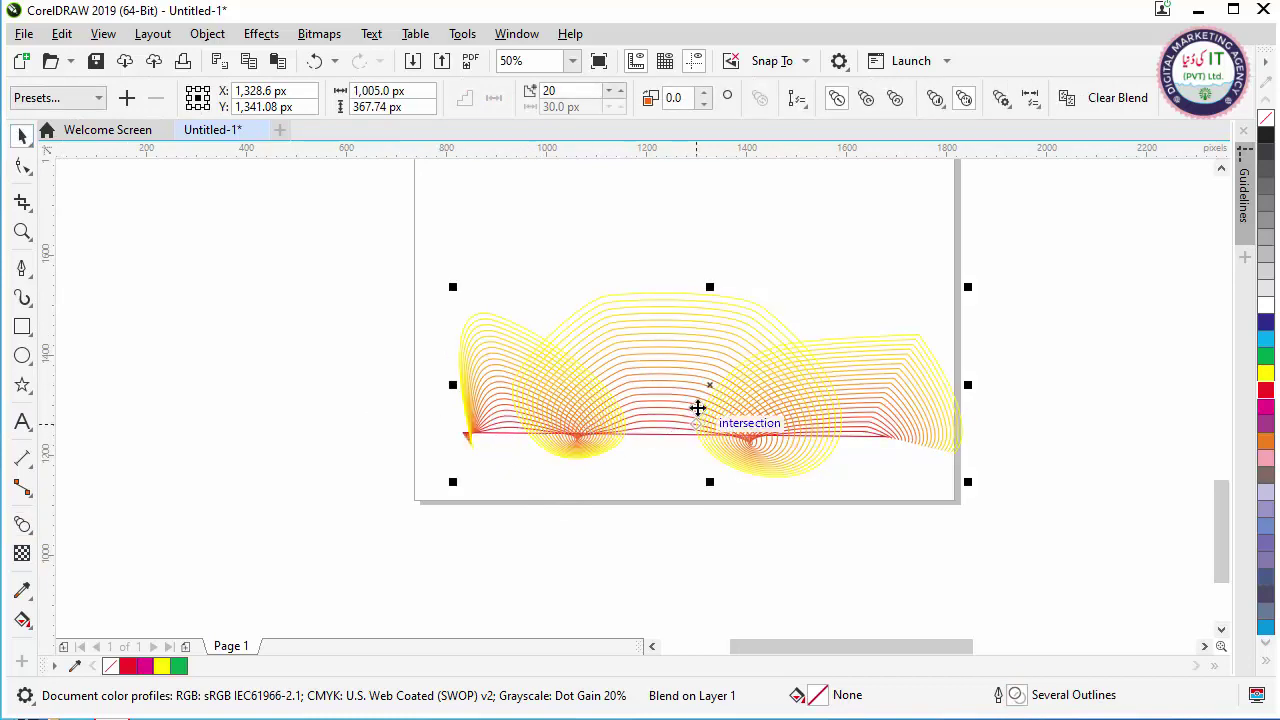
Move the line blend up the page, centring it at about X 1,320 px, Y 1,560 px
{"action": "left_click_drag", "start_coordinate": [706, 389], "coordinate": [728, 378]}
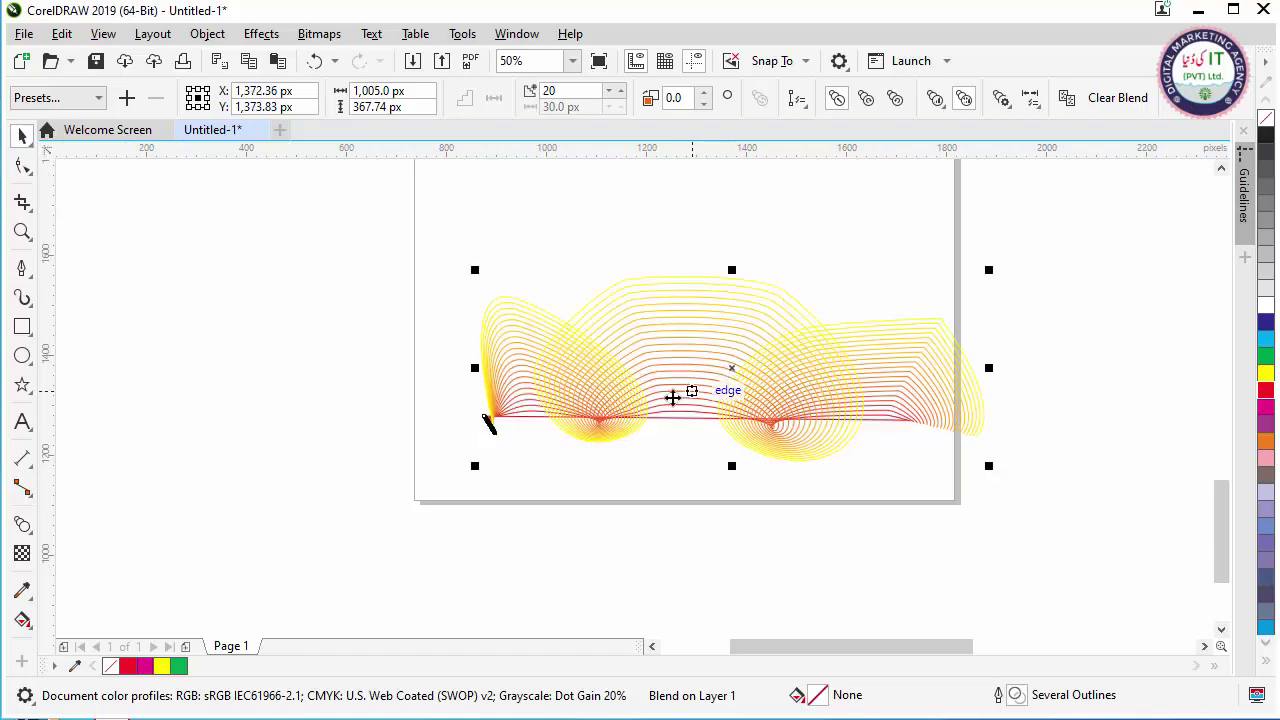
{"action": "left_click_drag", "start_coordinate": [490, 430], "coordinate": [415, 467]}
{"action": "left_click_drag", "start_coordinate": [571, 428], "coordinate": [616, 350]}
{"action": "scroll", "coordinate": [657, 331], "scroll_direction": "down", "scroll_amount": 3}
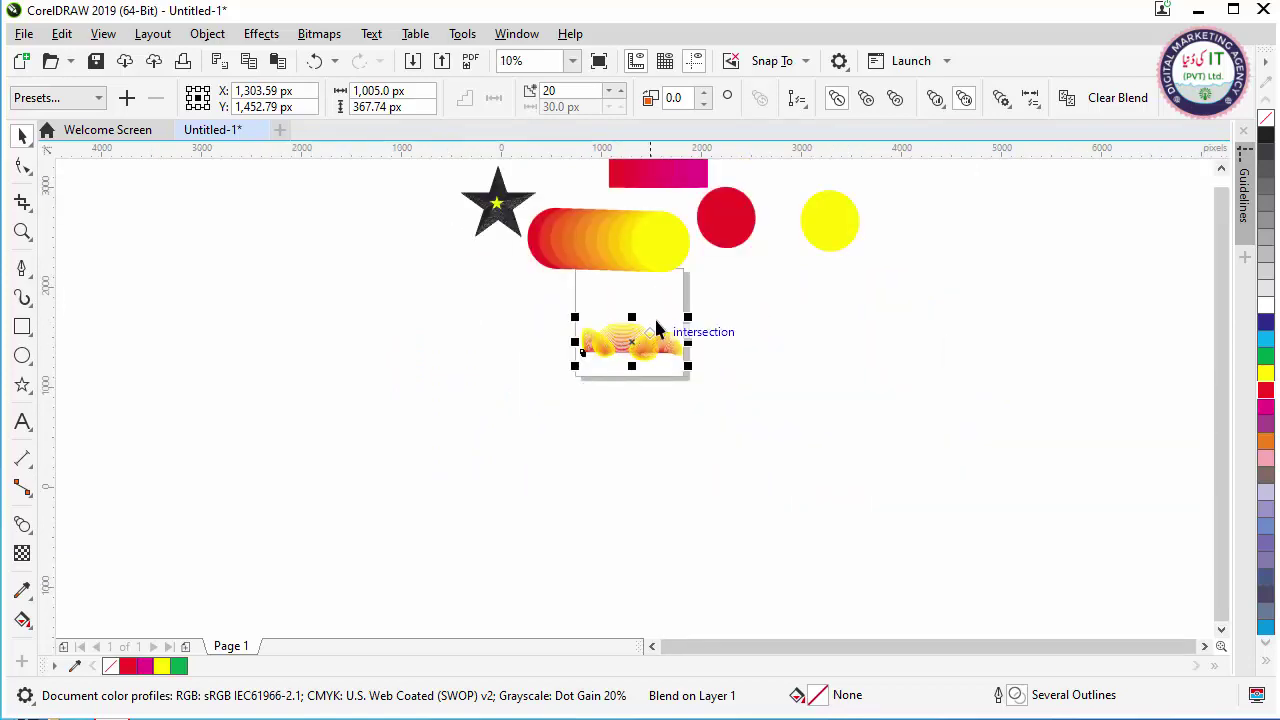
{"action": "scroll", "coordinate": [666, 299], "scroll_direction": "up", "scroll_amount": 3}
{"action": "scroll", "coordinate": [497, 535], "scroll_direction": "up", "scroll_amount": 2}
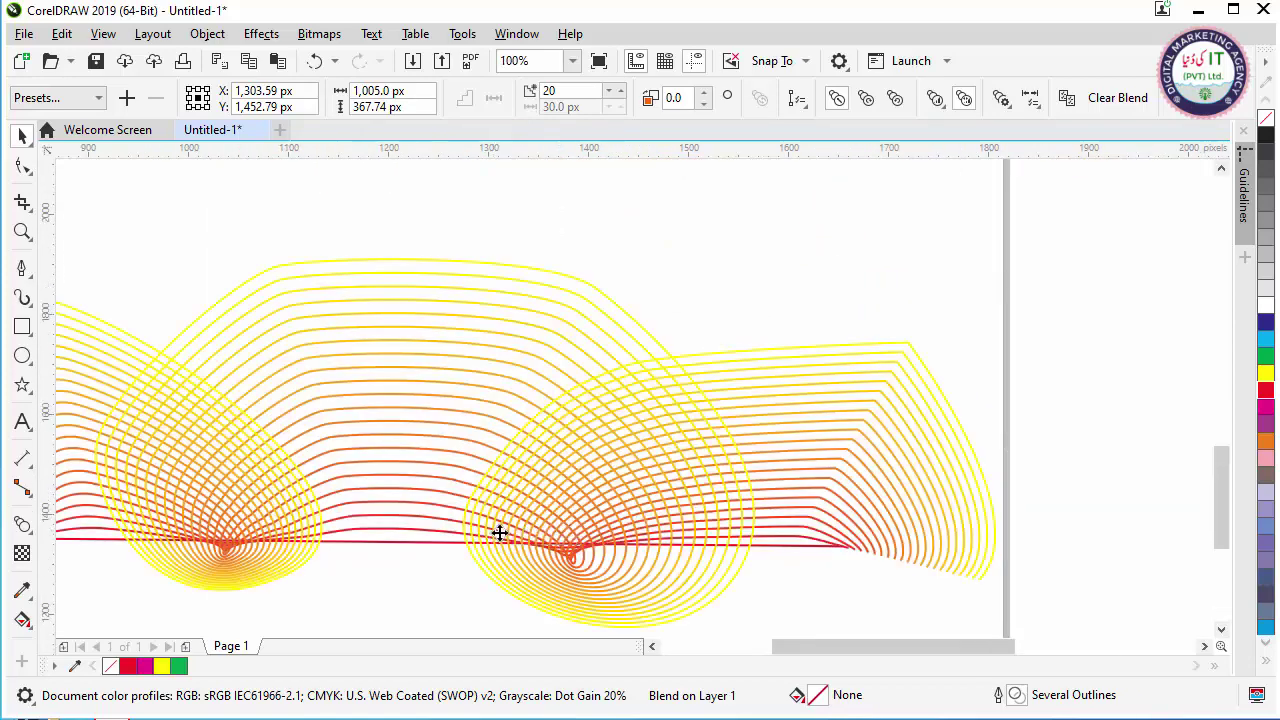
{"action": "scroll", "coordinate": [420, 537], "scroll_direction": "down", "scroll_amount": 2}
{"action": "scroll", "coordinate": [415, 540], "scroll_direction": "up", "scroll_amount": 2}
{"action": "scroll", "coordinate": [415, 540], "scroll_direction": "down", "scroll_amount": 1}
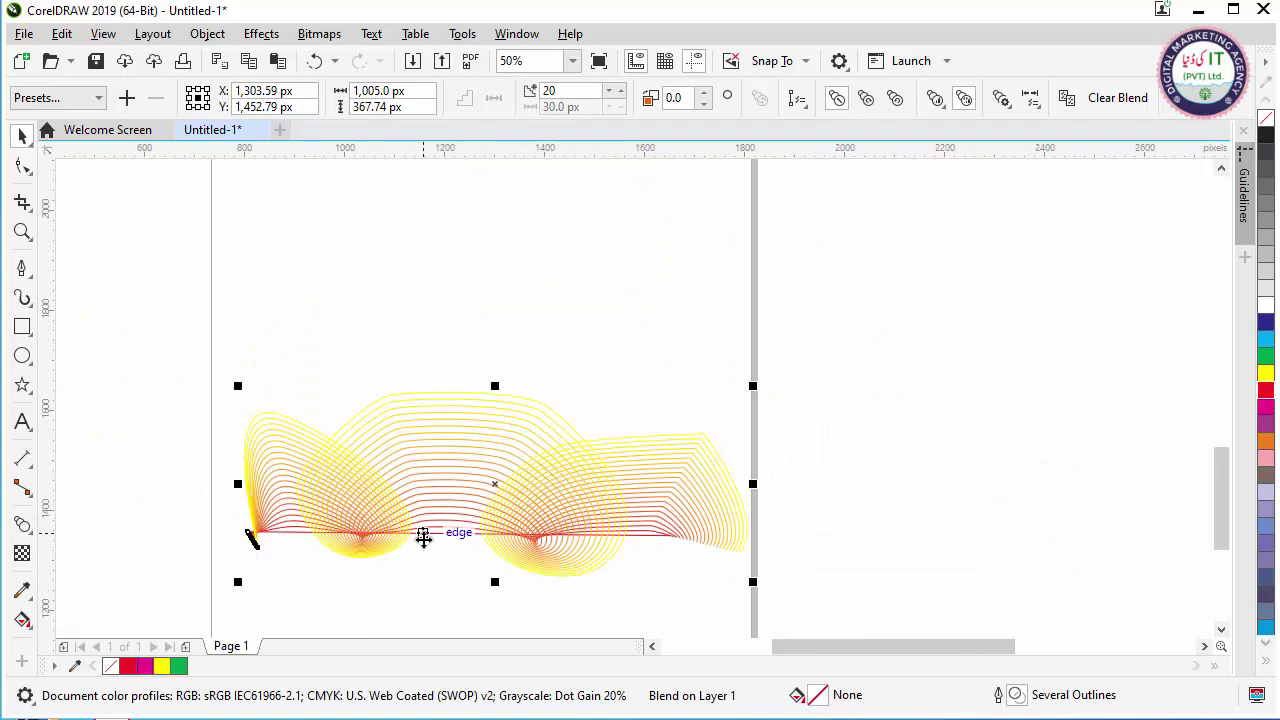
{"action": "left_click_drag", "start_coordinate": [457, 515], "coordinate": [466, 463]}
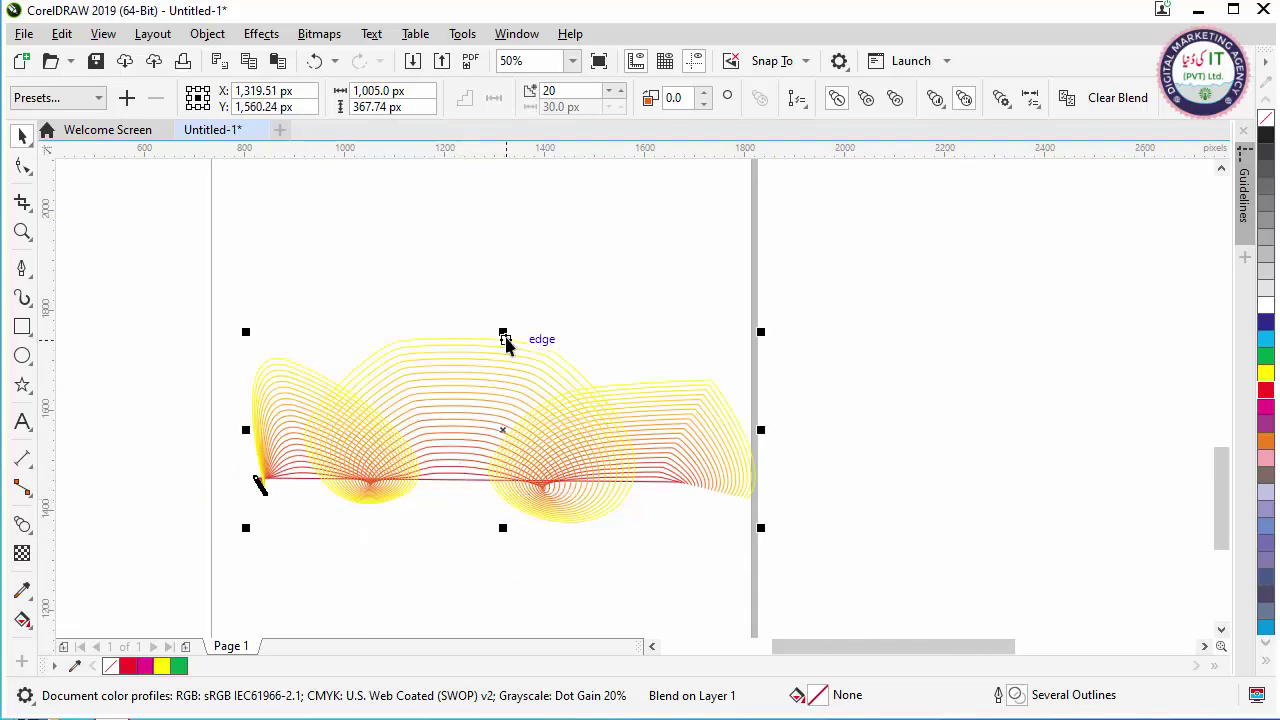
Try flipping the line blend vertically, first at reduced height and then below its original position, undoing each attempt
{"action": "left_click_drag", "start_coordinate": [503, 333], "coordinate": [494, 476]}
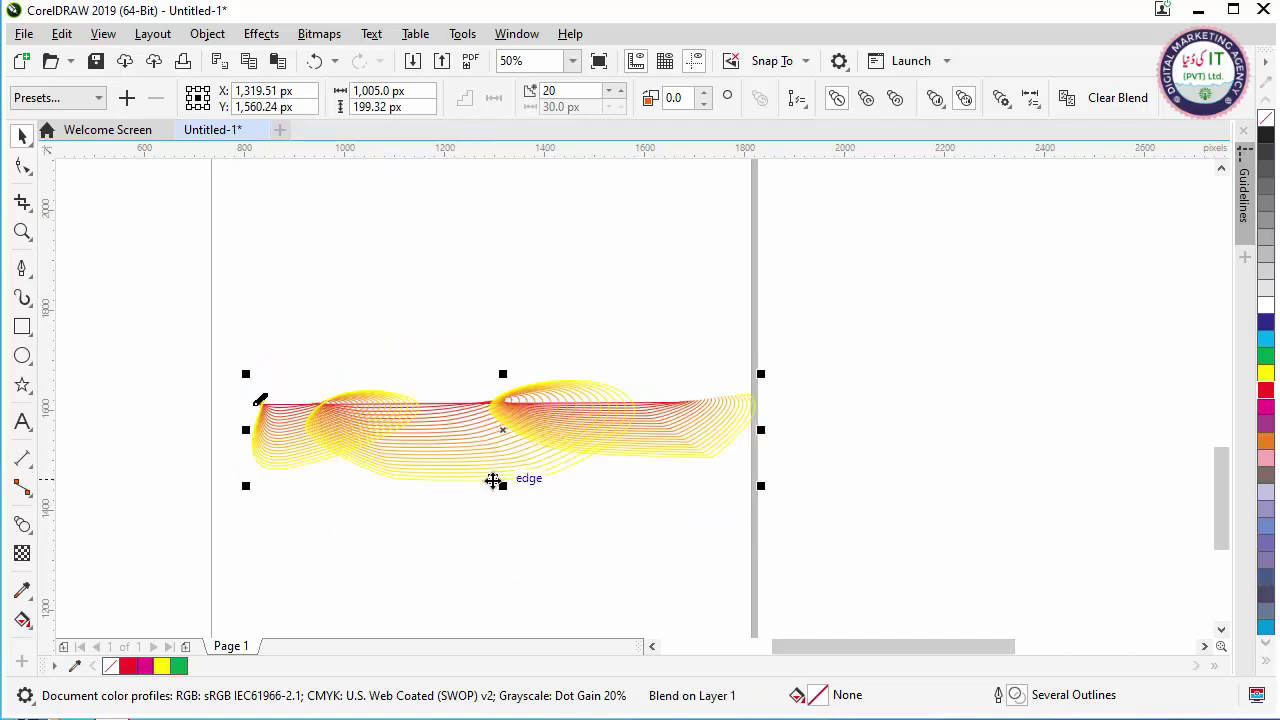
{"action": "key", "text": "ctrl+z"}
{"action": "left_click_drag", "start_coordinate": [503, 333], "coordinate": [490, 557]}
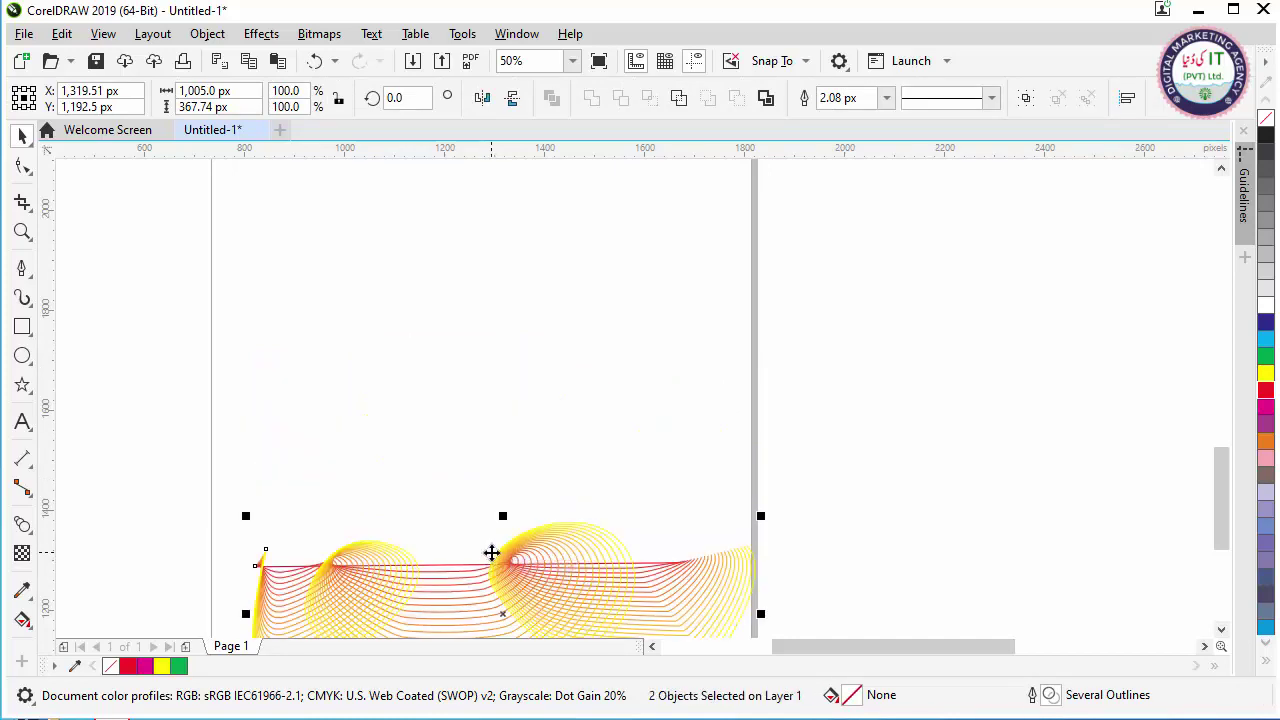
{"action": "key", "text": "ctrl+z"}
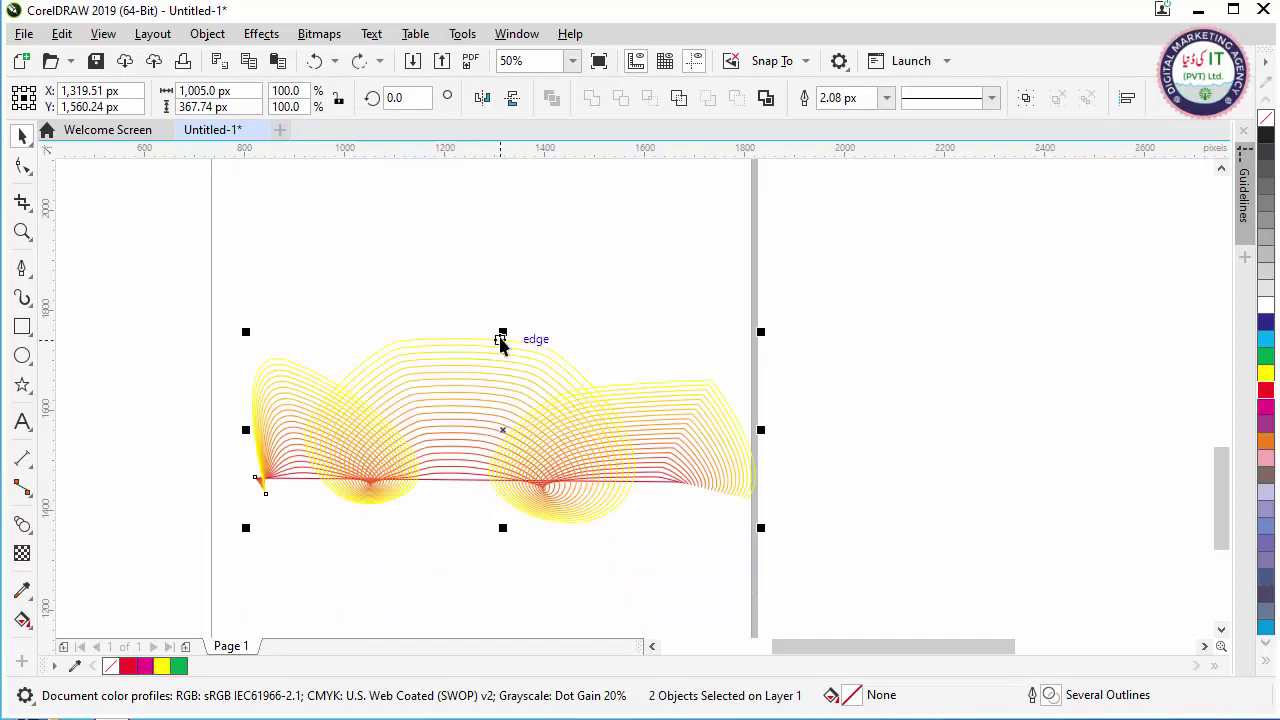
Create a vertically mirrored copy of the line blend at full size directly below the original
{"action": "left_click_drag", "start_coordinate": [502, 337], "coordinate": [498, 541]}
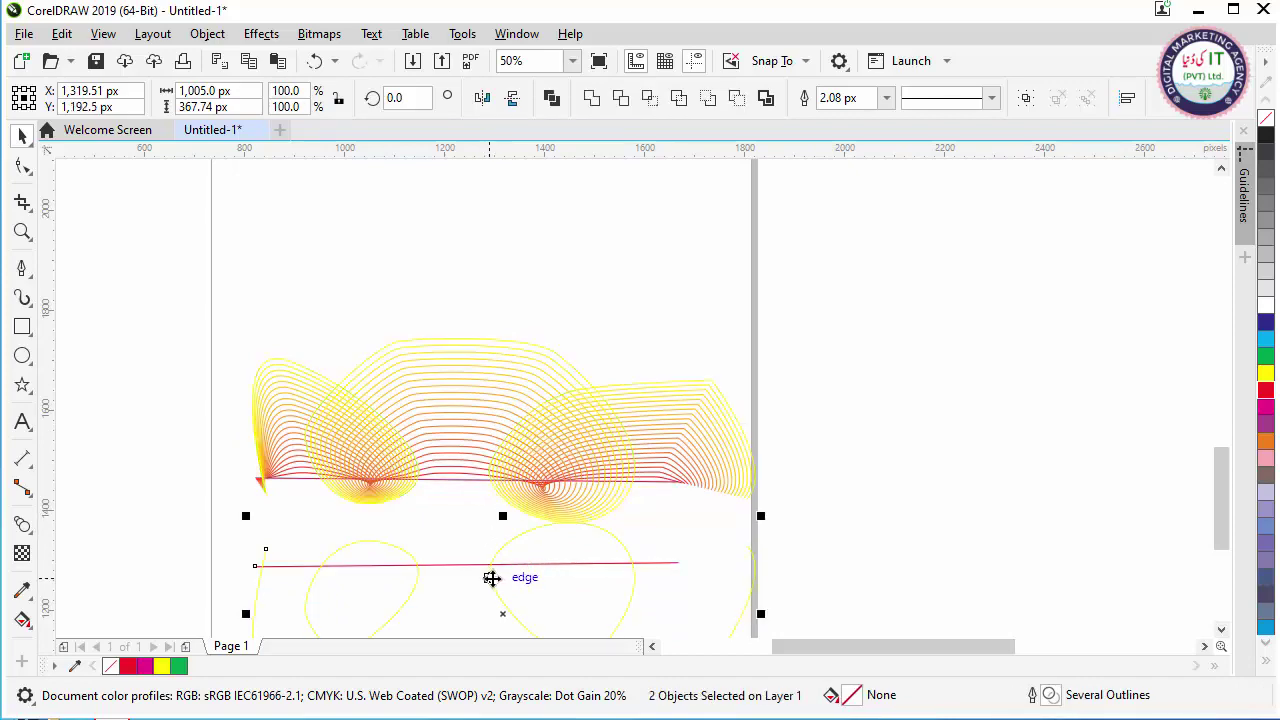